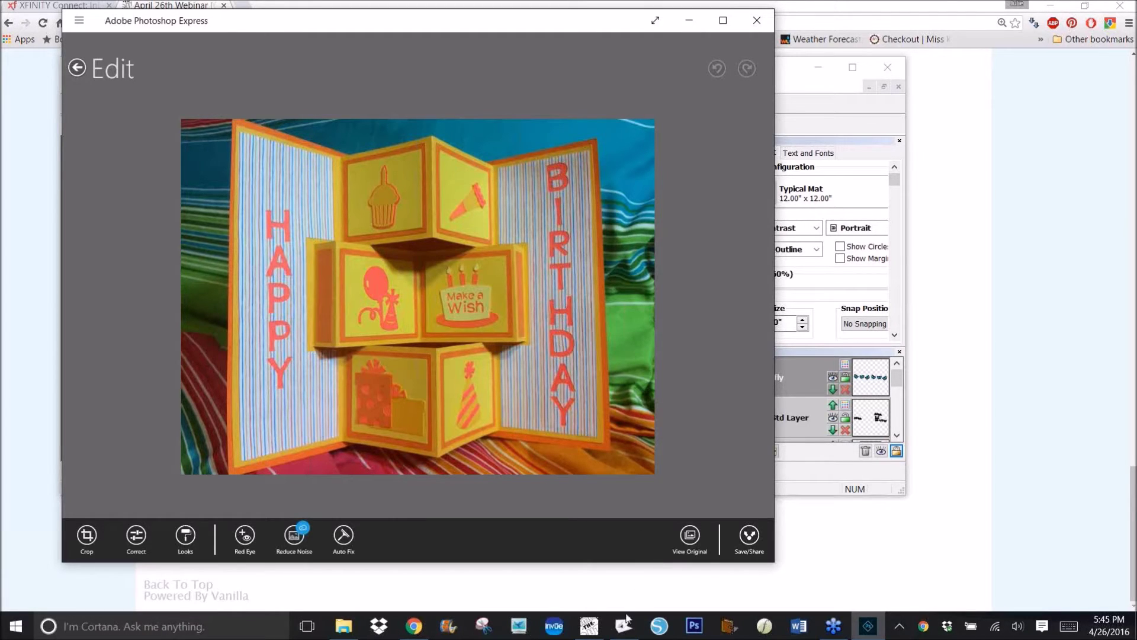
Step: Switch to Popup Card Studio and create a new 90 Degree Open Type project, 6 in wide and 5 in high
mouse_move(623, 628)
click(619, 577)
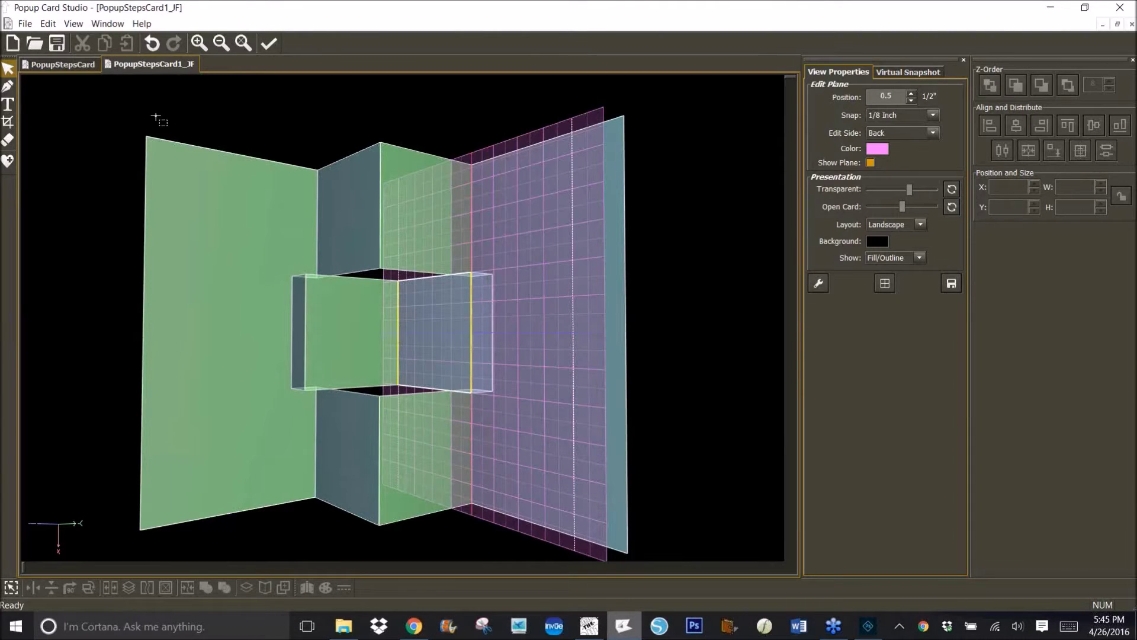
click(12, 45)
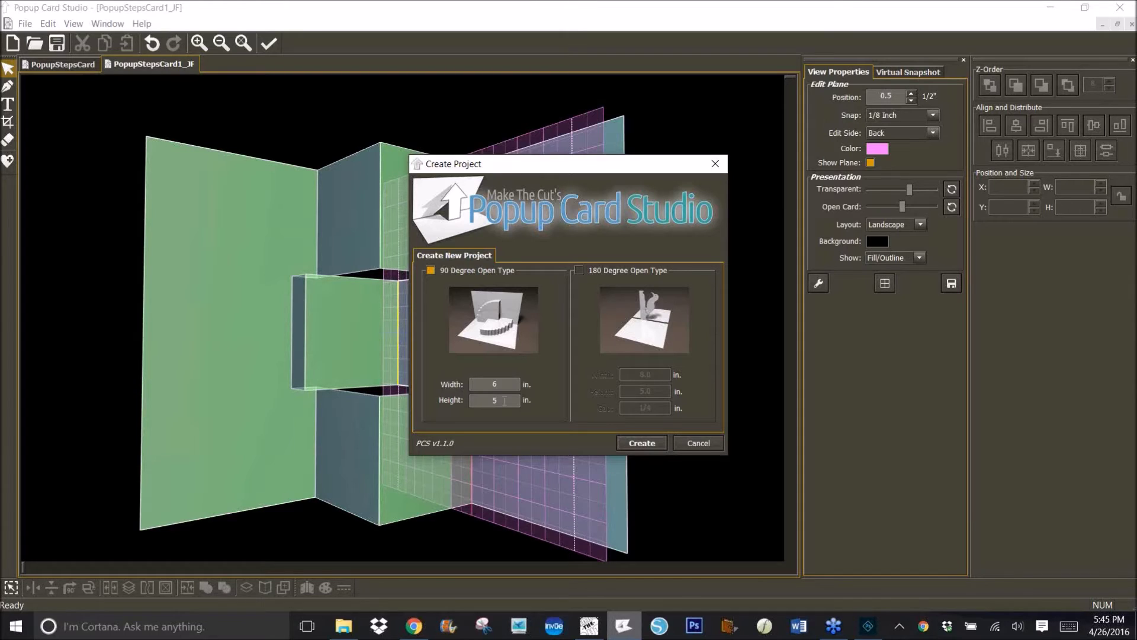
click(633, 445)
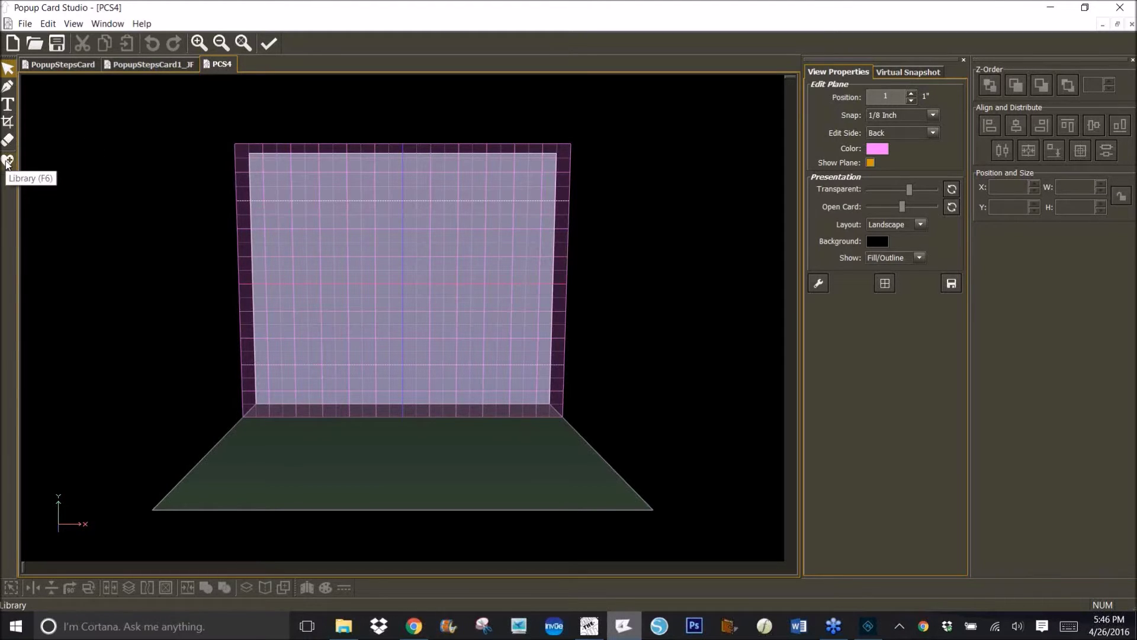
Step: Insert the Square from the library's Polygons category and place it near the middle of the back plane at X 2.75, Y 1.625
click(8, 161)
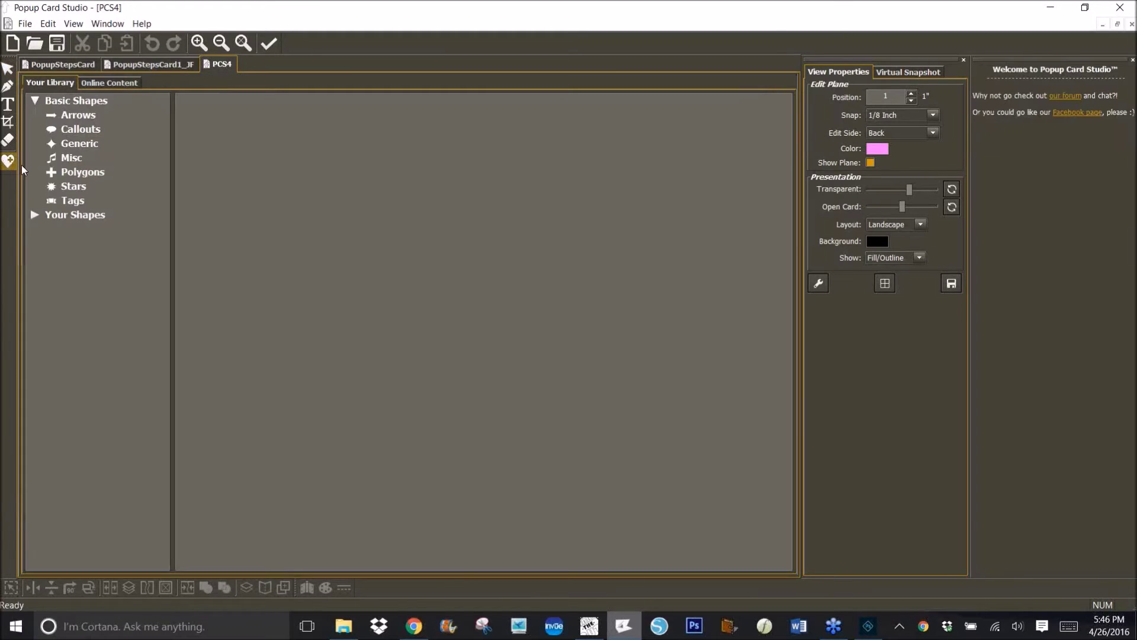
click(91, 175)
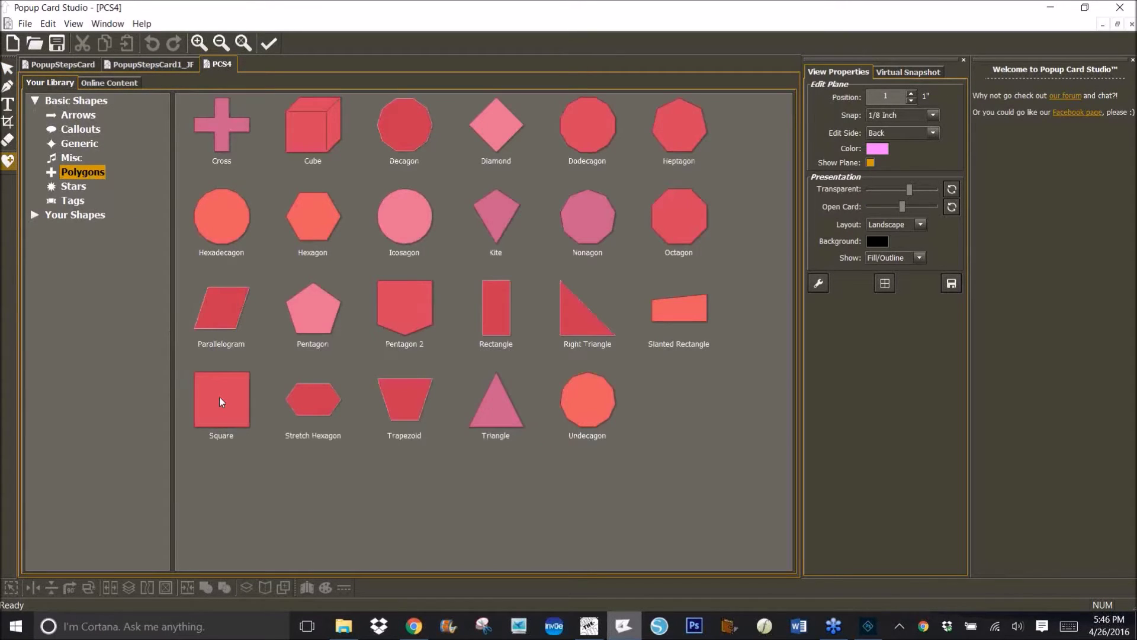
double_click(222, 402)
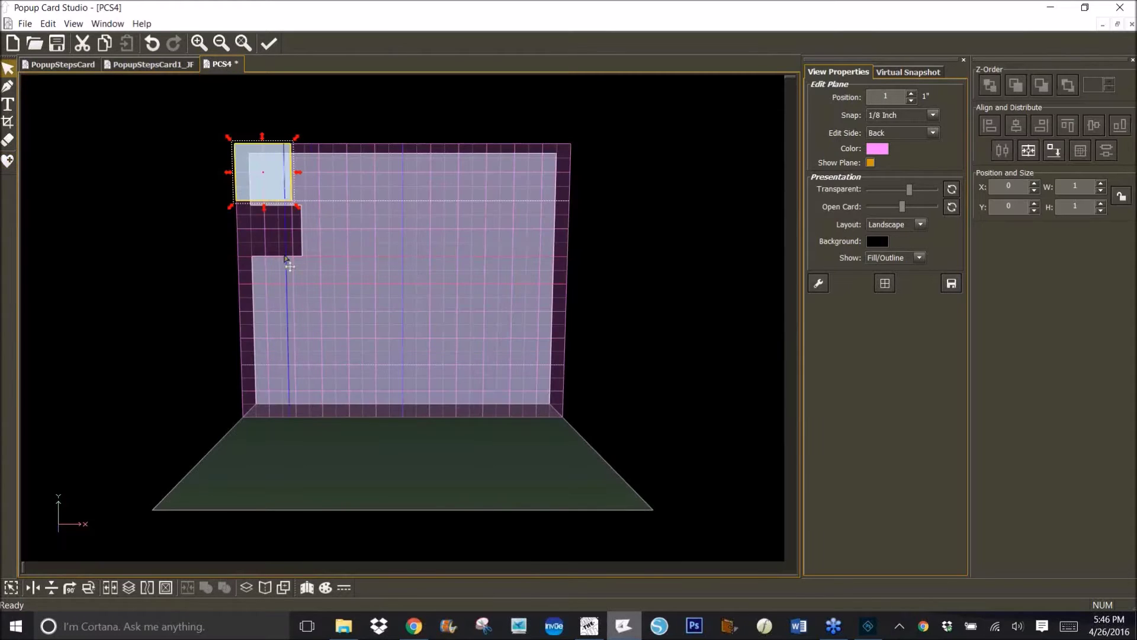
drag(302, 197, 424, 271)
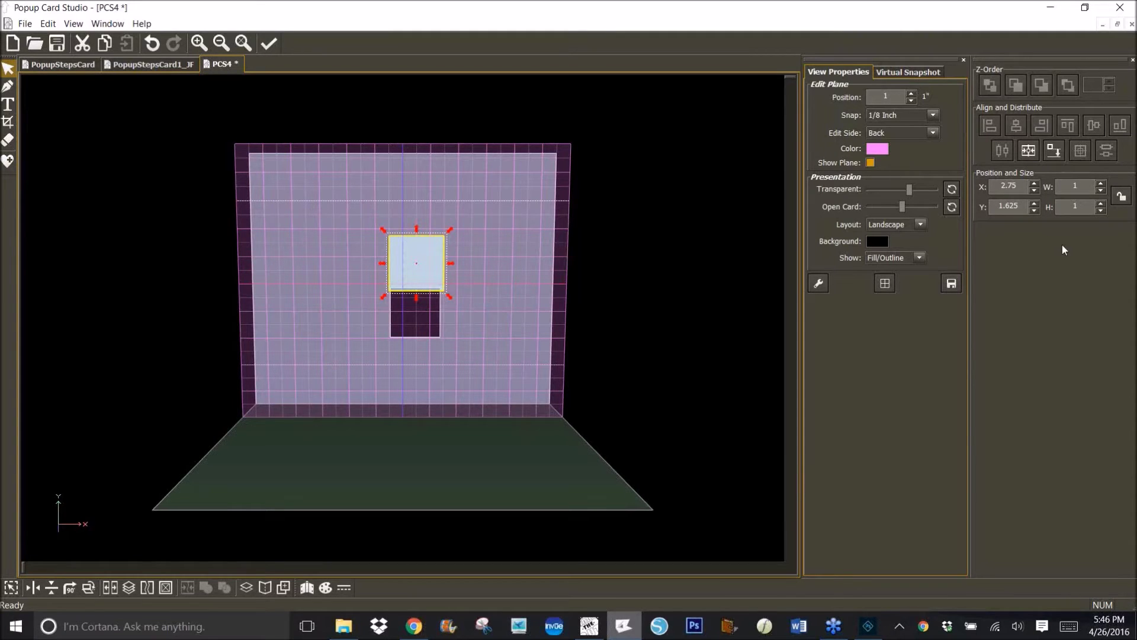
Step: Dock View Properties above the alignment and size settings in one column, and cut the square from the card
drag(1069, 243, 1070, 243)
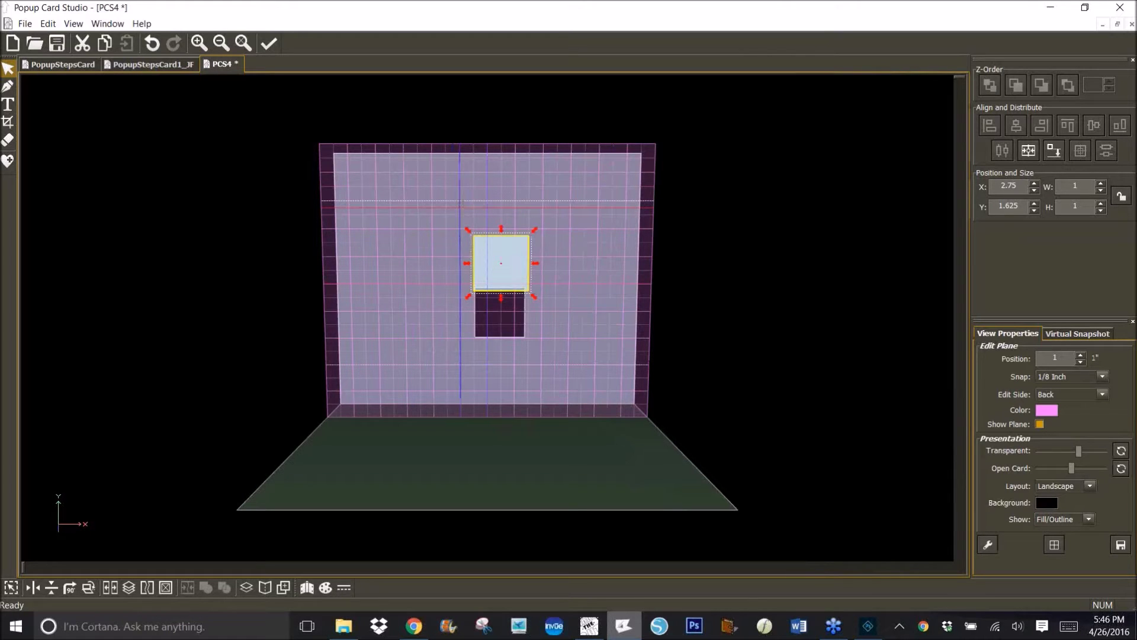
key(Delete)
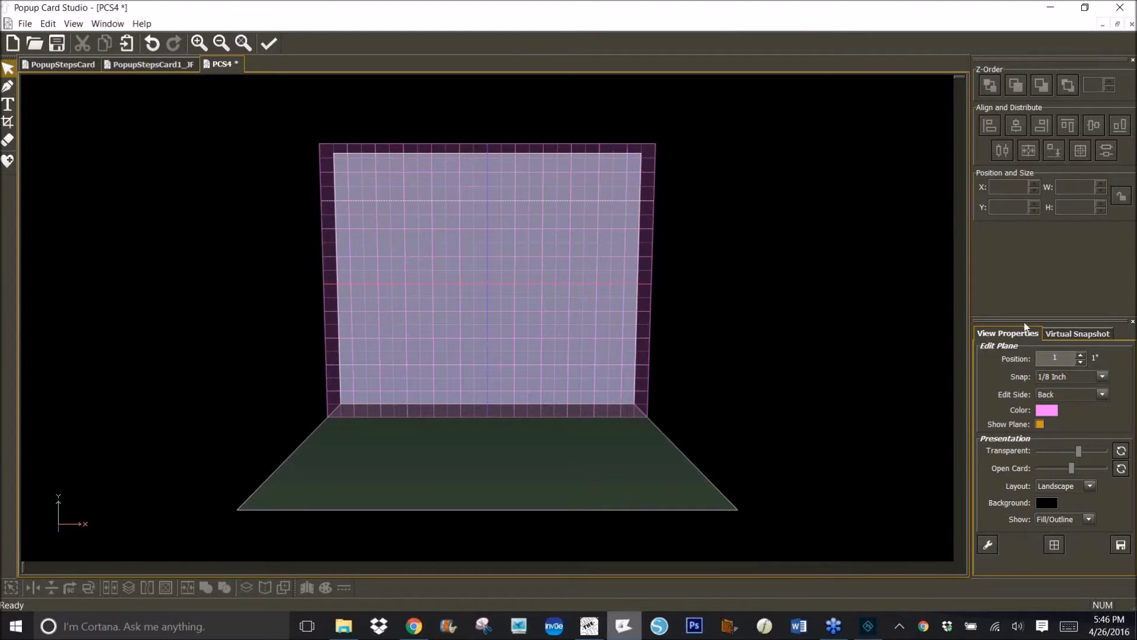
drag(1019, 34, 1019, 40)
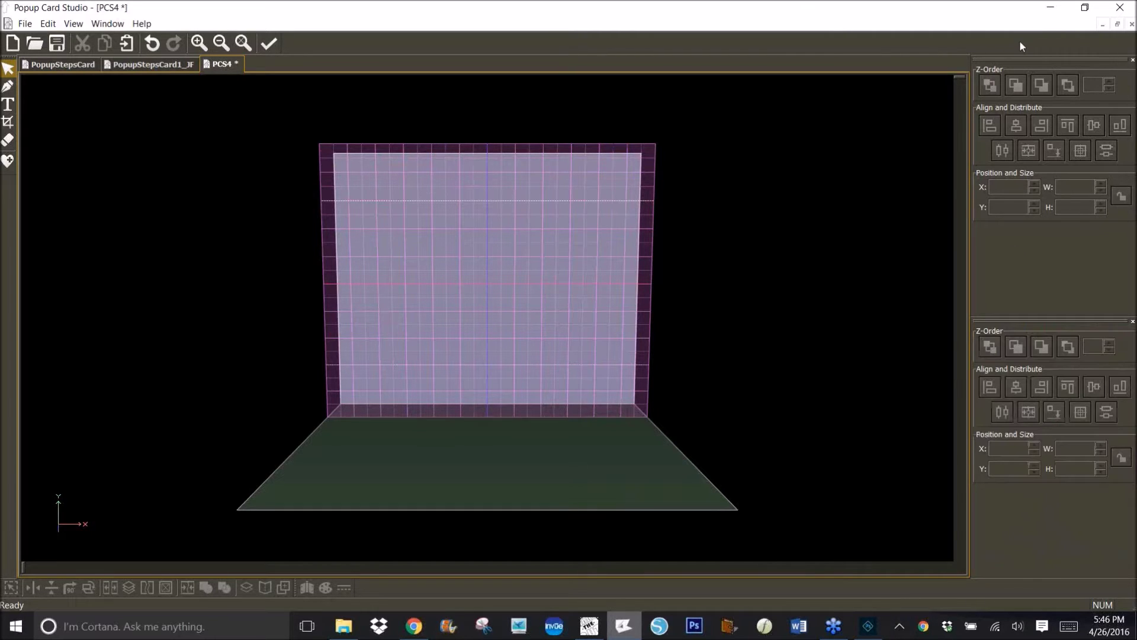
Step: Set the edit plane position to 2 inches from the card's back
drag(1059, 97, 1028, 102)
text(2)
key(Return)
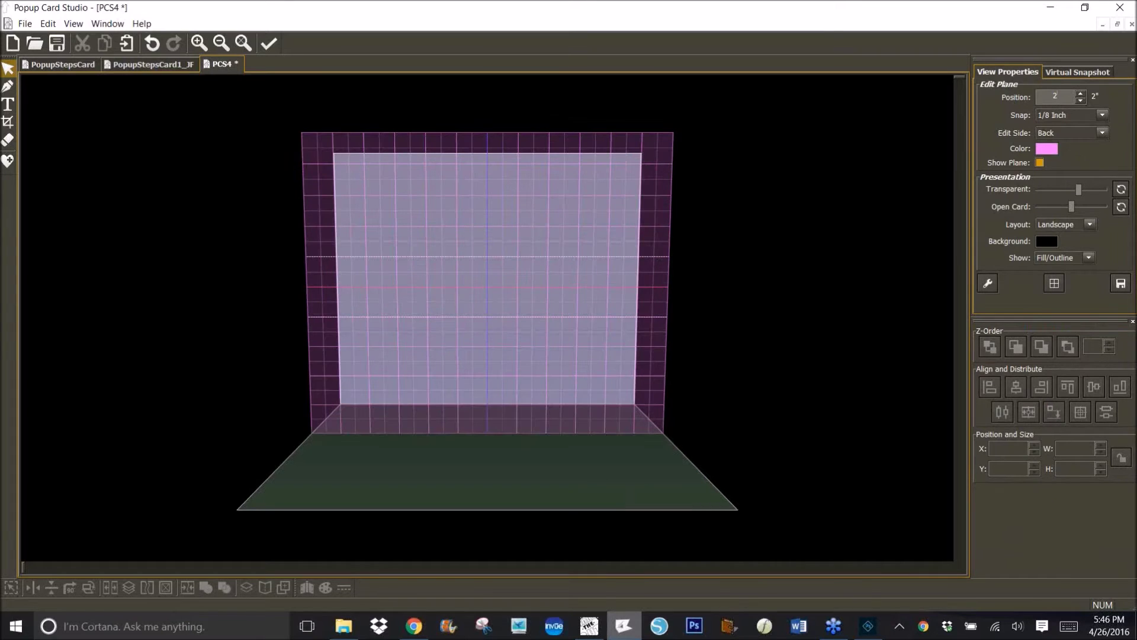
middle_drag(512, 274, 520, 312)
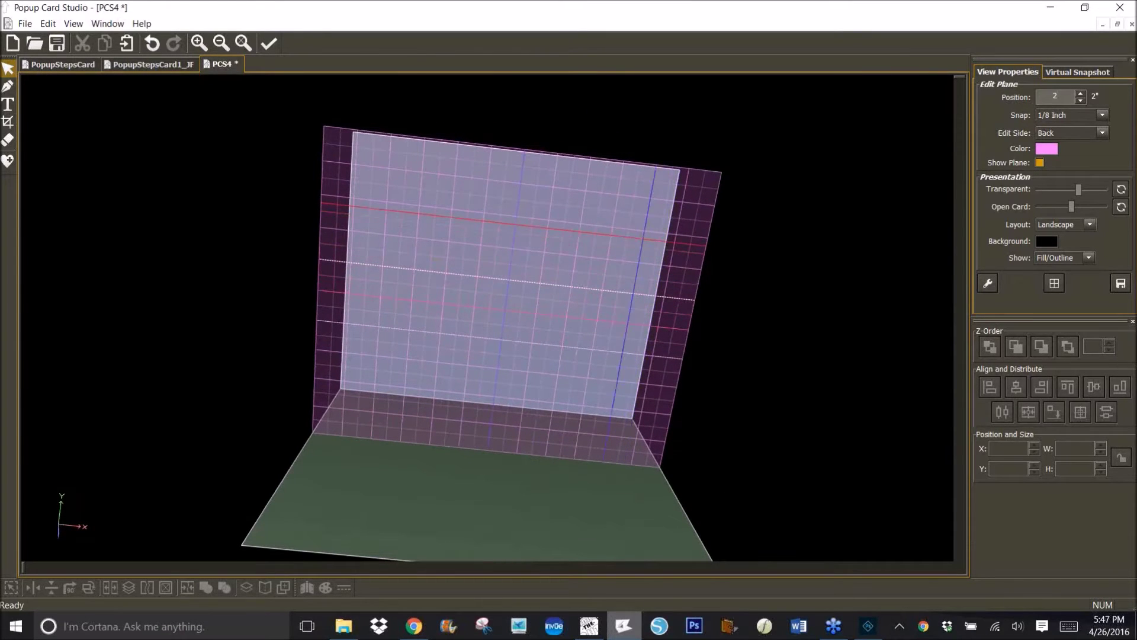
middle_drag(608, 507, 523, 464)
middle_drag(333, 462, 340, 471)
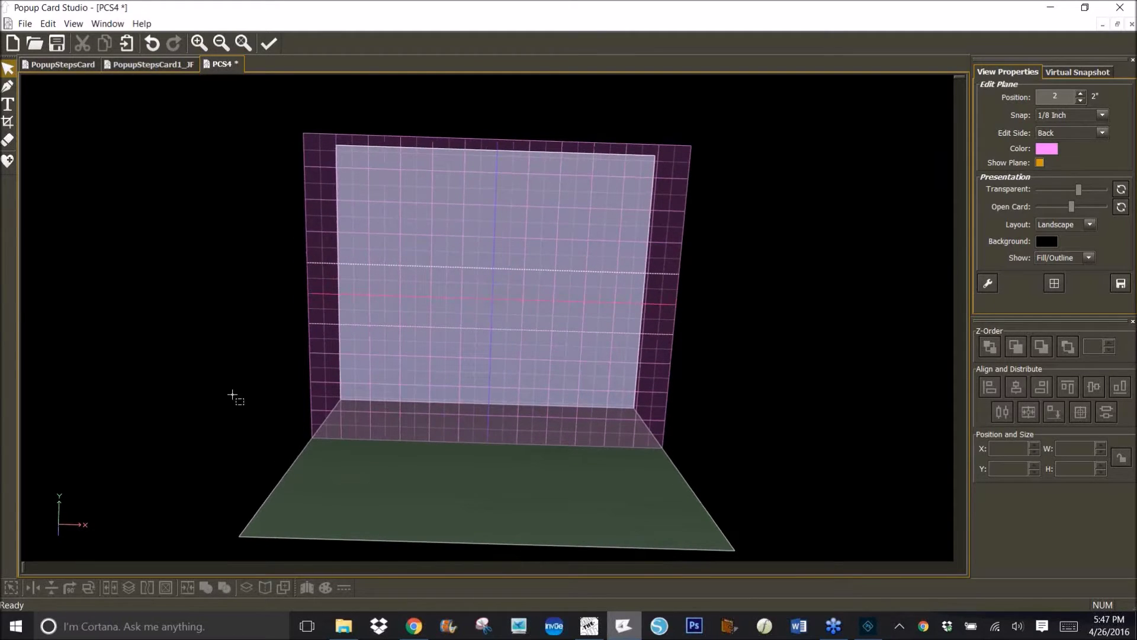
Step: Paste the cut square onto the 2-inch plane and set the snap spacing to 1/2 Inch
click(8, 70)
key(ctrl+v)
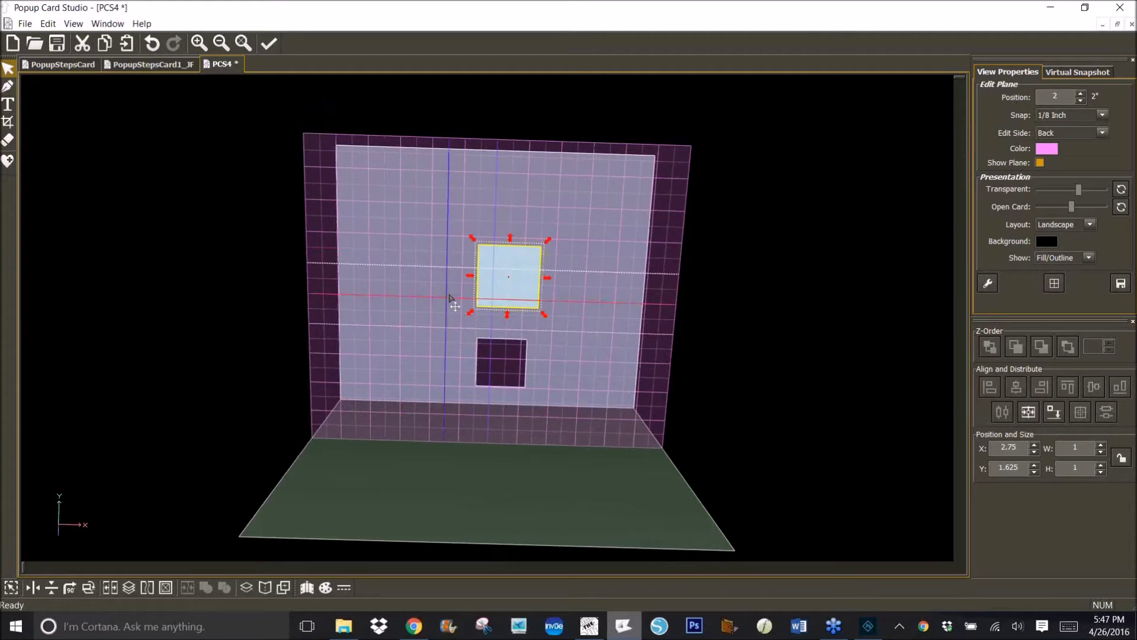
click(1104, 116)
click(1075, 142)
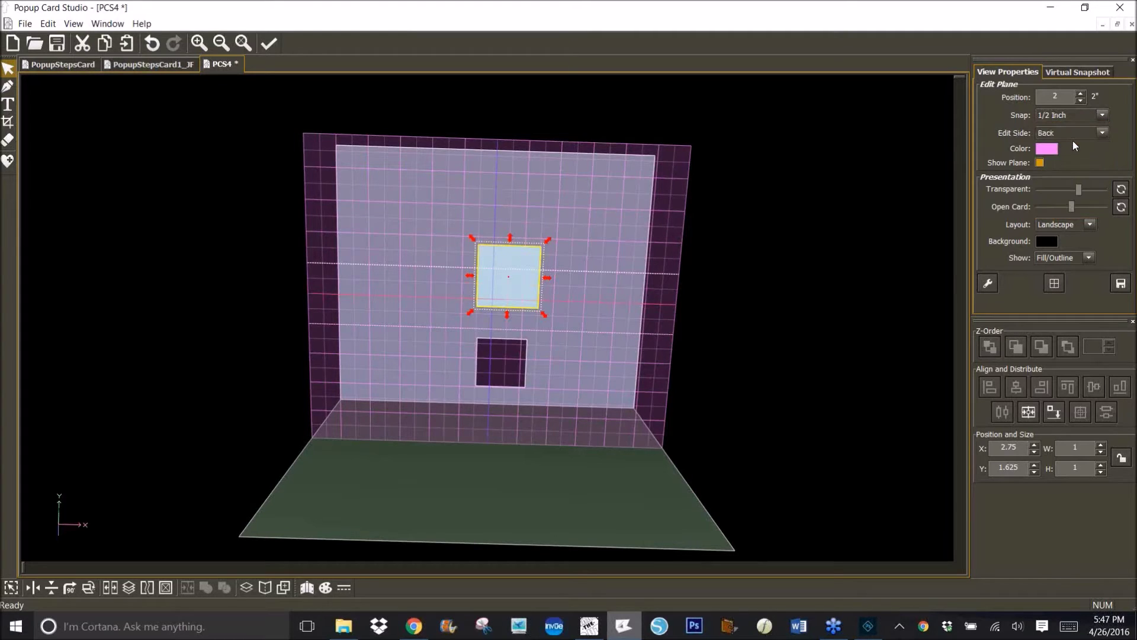
middle_drag(677, 183, 678, 178)
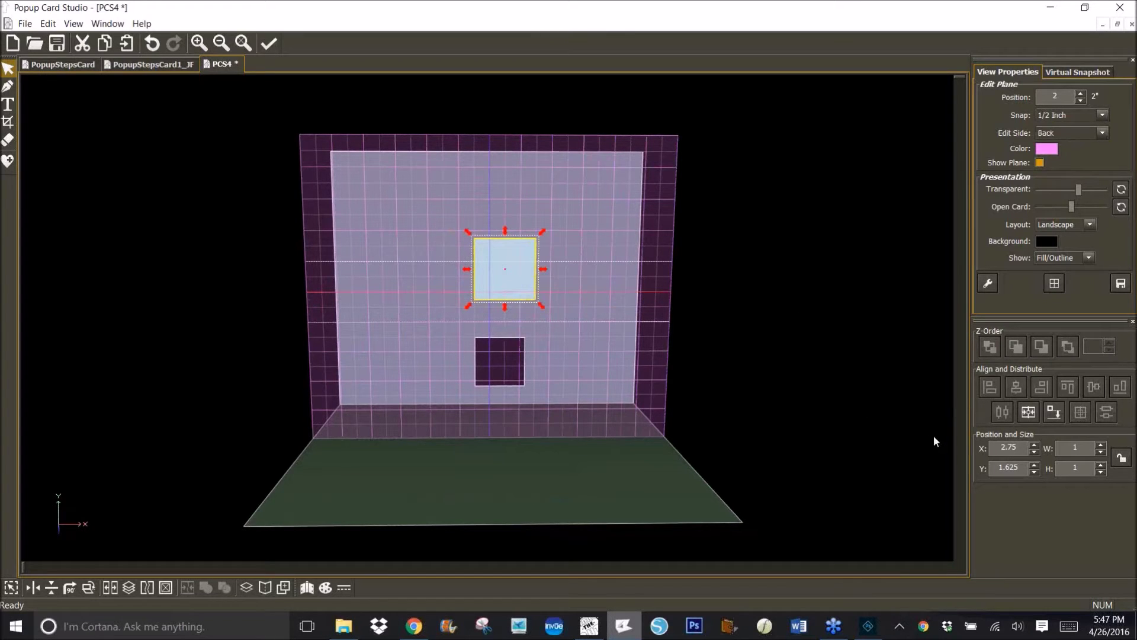
Step: Set the square's width to 2 inches and move it to the card's left edge at X 0, Y 2.5
double_click(1065, 448)
text(2)
key(Return)
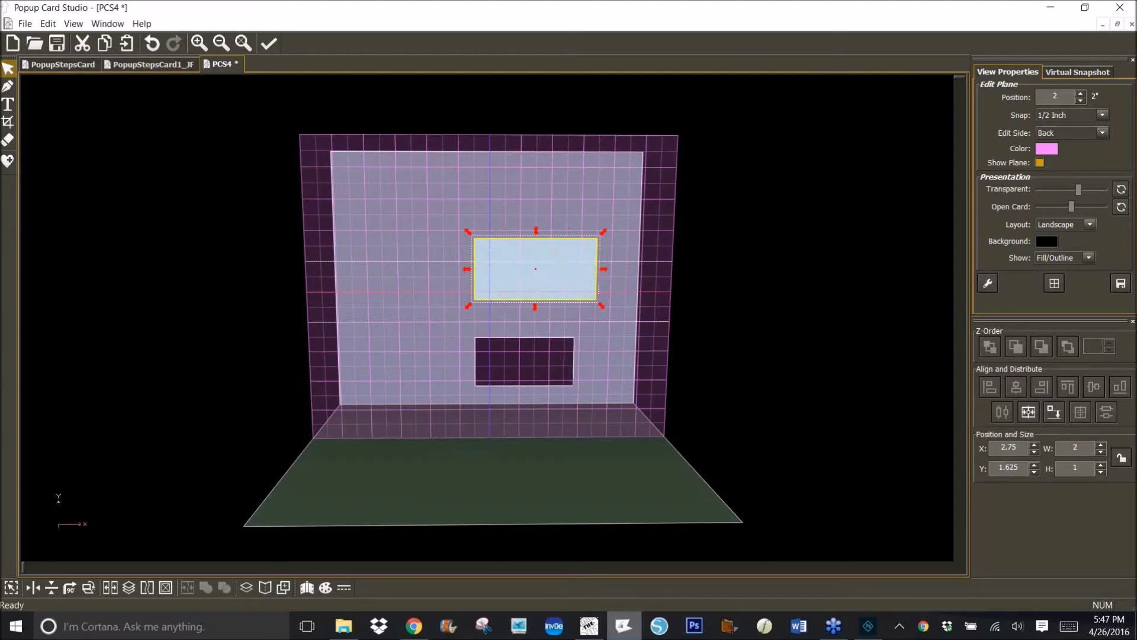
drag(551, 290, 401, 350)
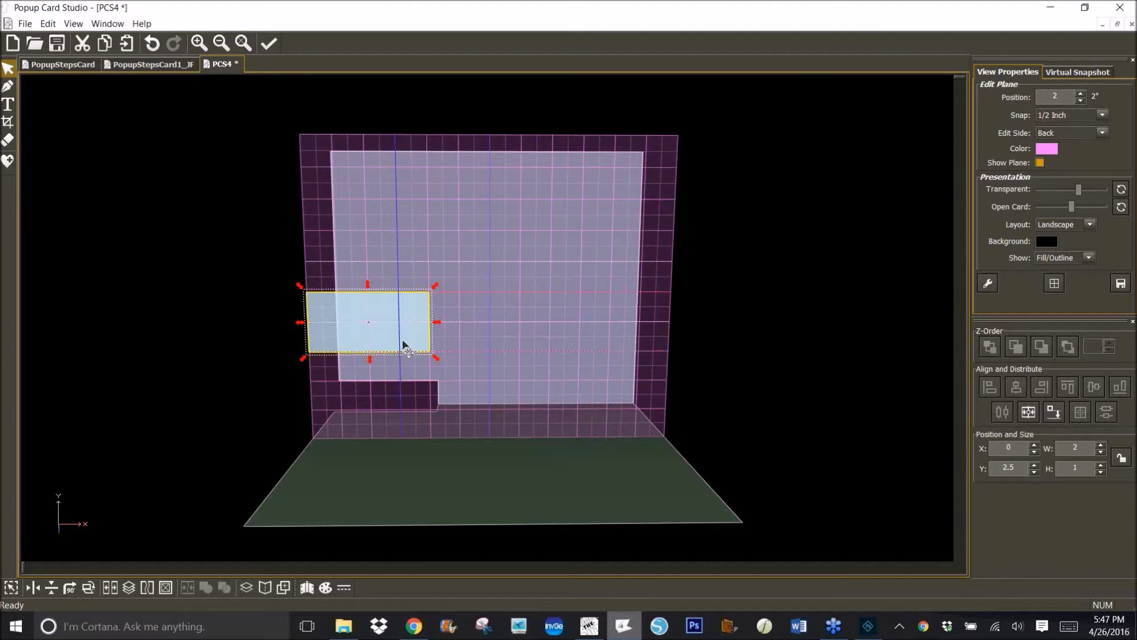
Step: Set the left rectangle's height to 4 inches, raise it to Y 0.5, and align it to the bottom plane
click(1074, 466)
text(4)
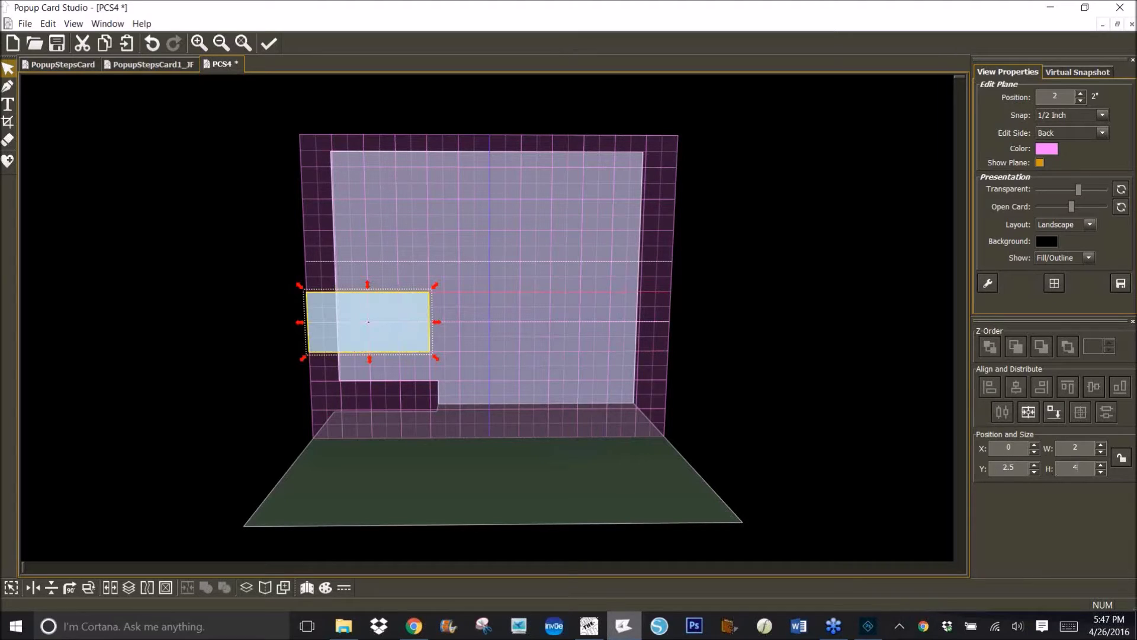
key(Return)
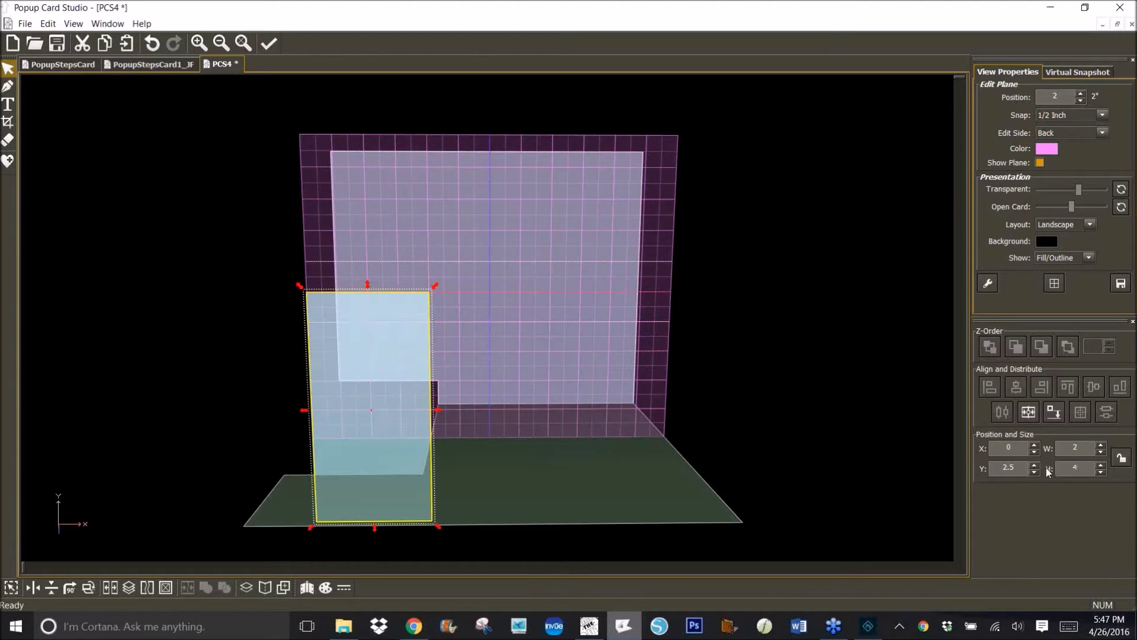
drag(415, 446, 414, 357)
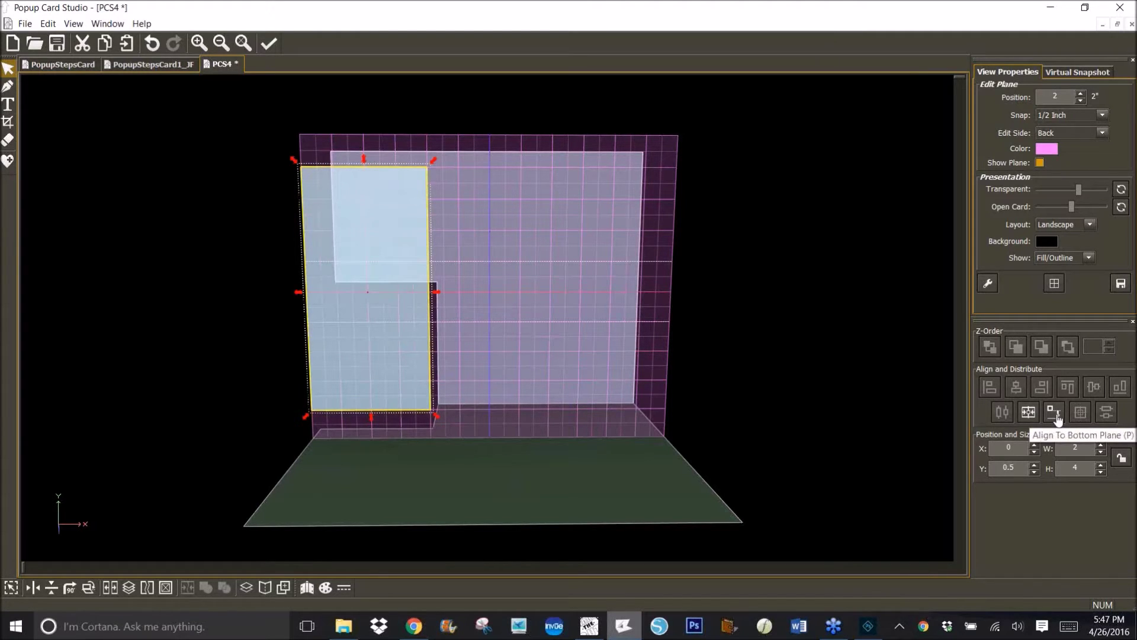
click(1055, 413)
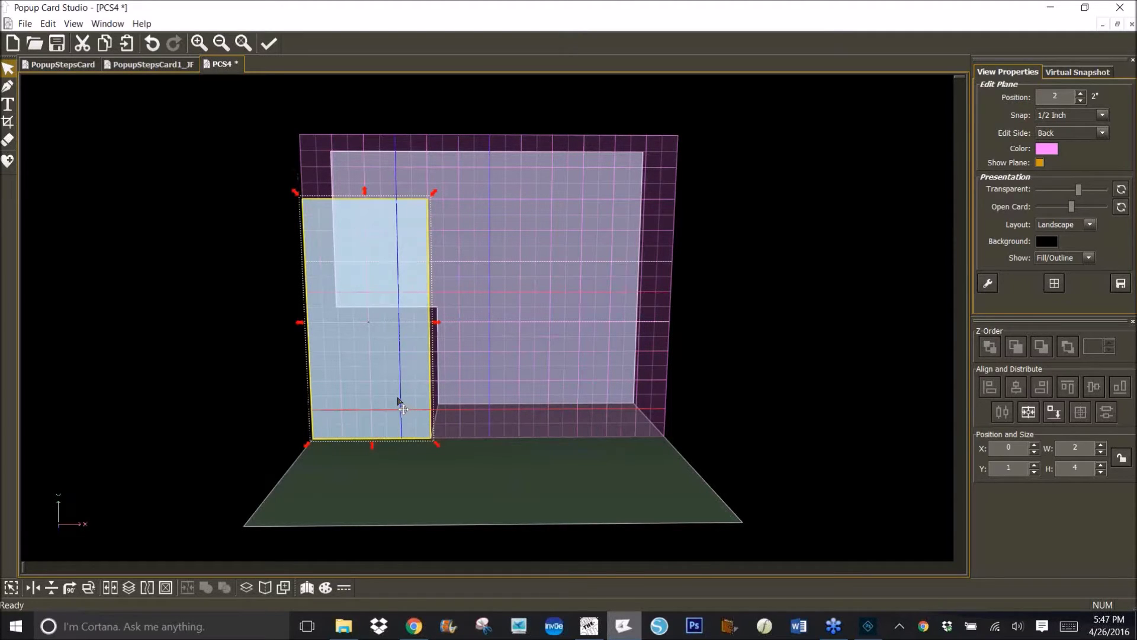
Step: Duplicate the rectangle to the card's right edge at X 4 and align the copy to the bottom plane
ctrl+drag(403, 408, 636, 373)
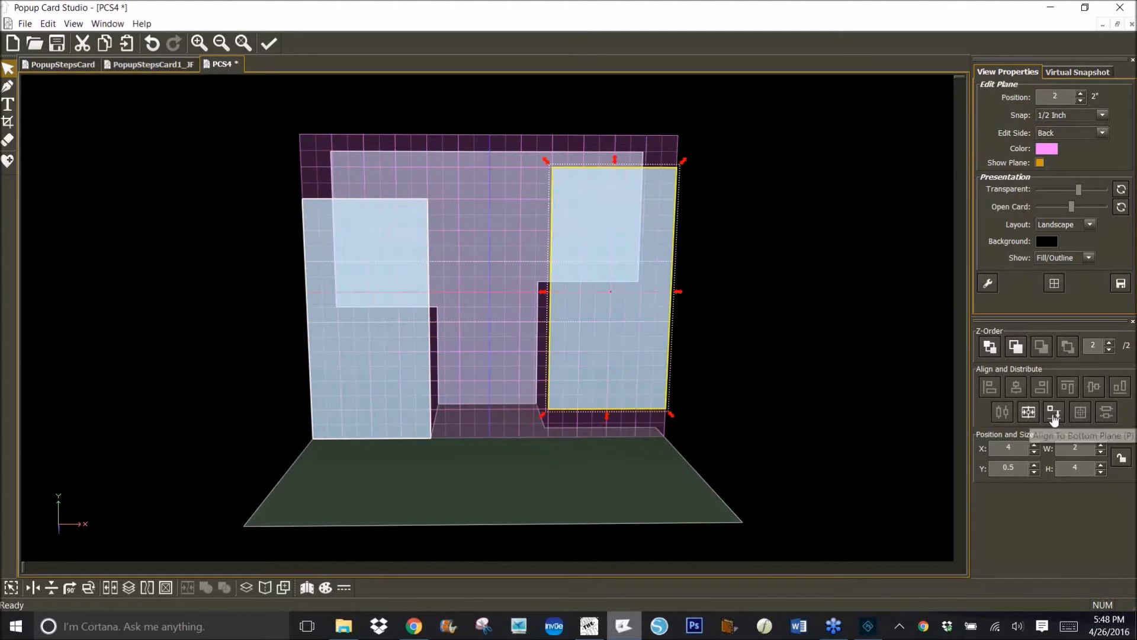
click(1053, 412)
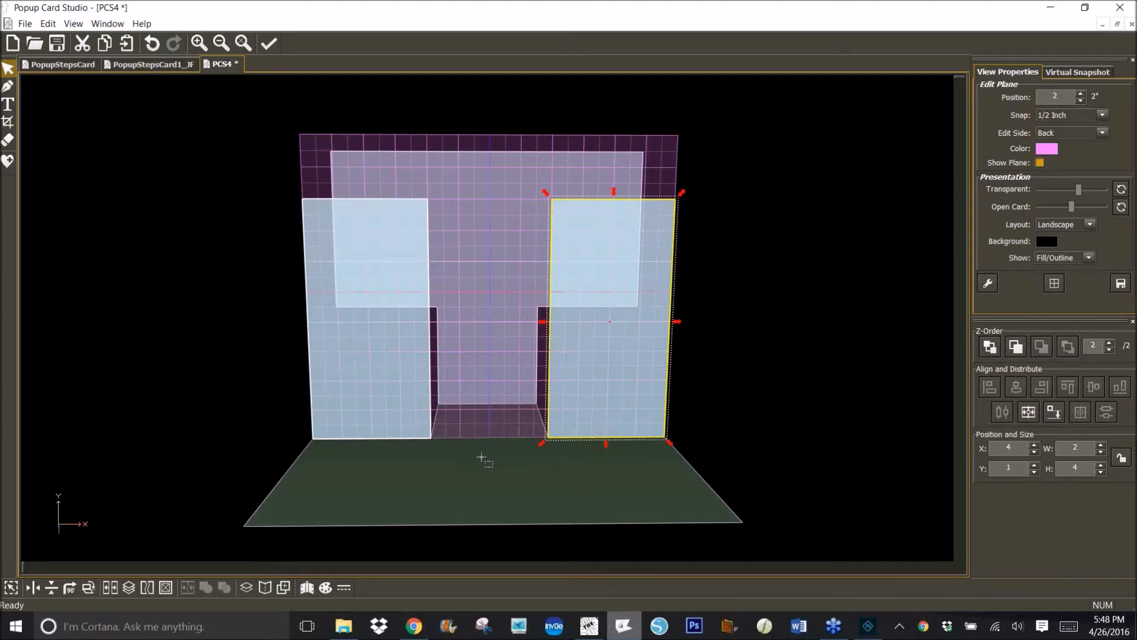
Step: Fold both side rectangles to Side Layer (Back) with Clip Folded Shapes enabled, and inspect the resulting boxes
click(584, 422)
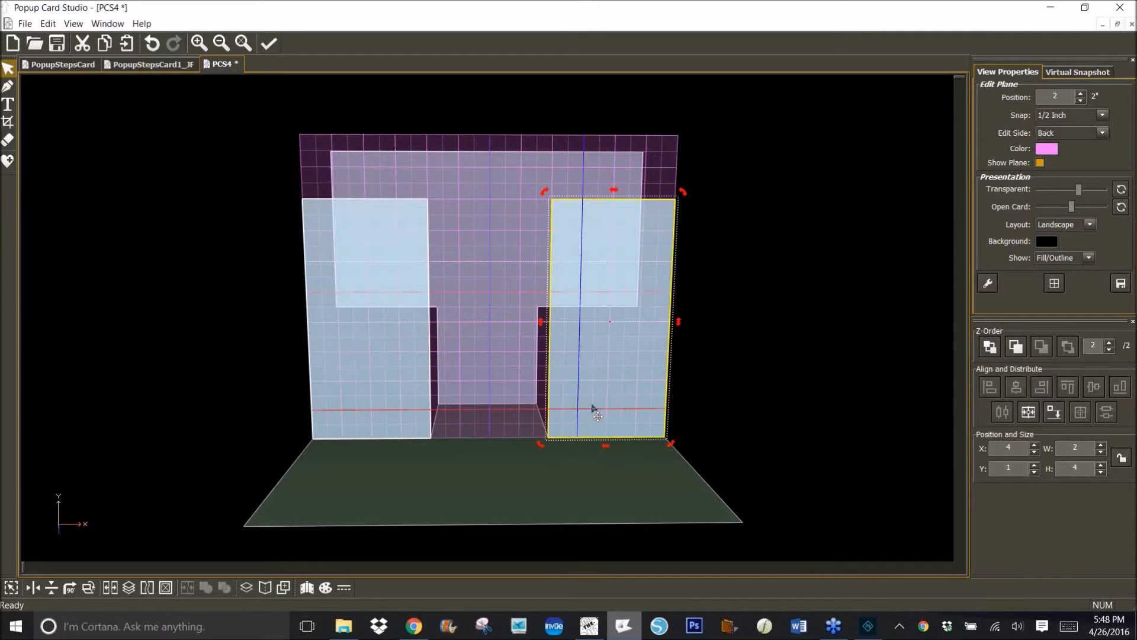
shift+click(401, 394)
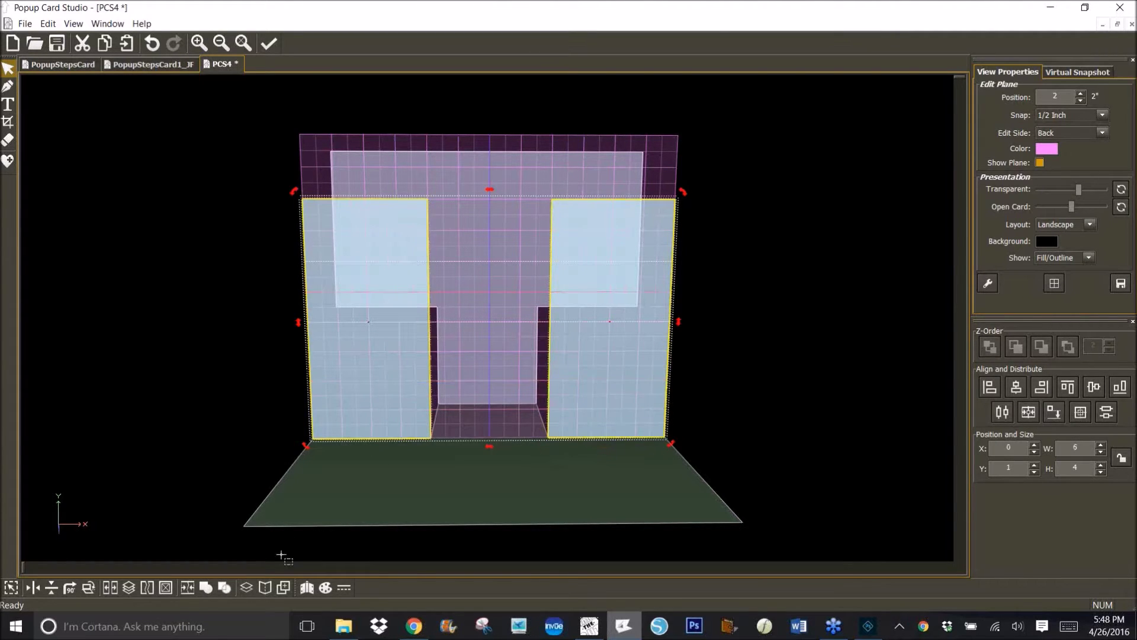
click(263, 588)
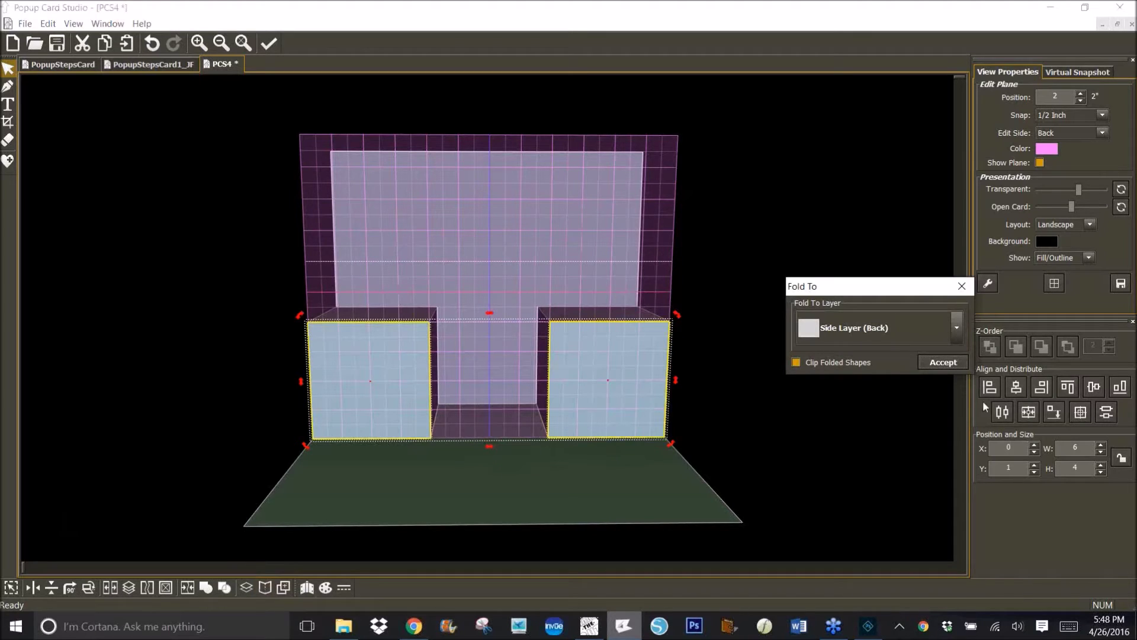
click(927, 361)
middle_drag(558, 462, 728, 462)
middle_drag(452, 298, 588, 211)
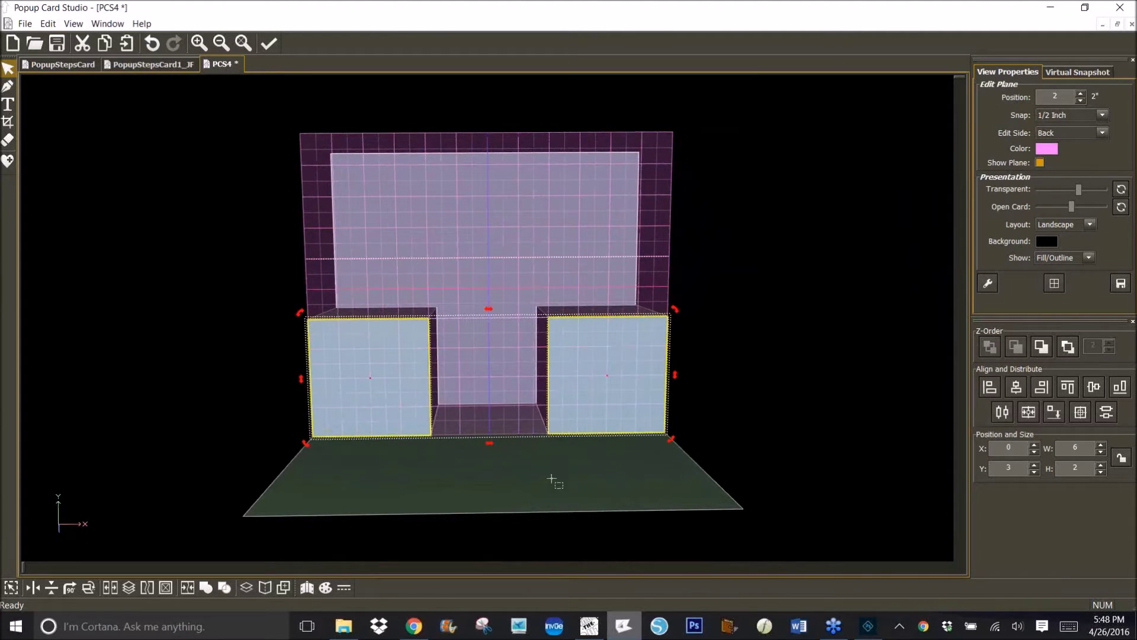
middle_drag(556, 478, 557, 494)
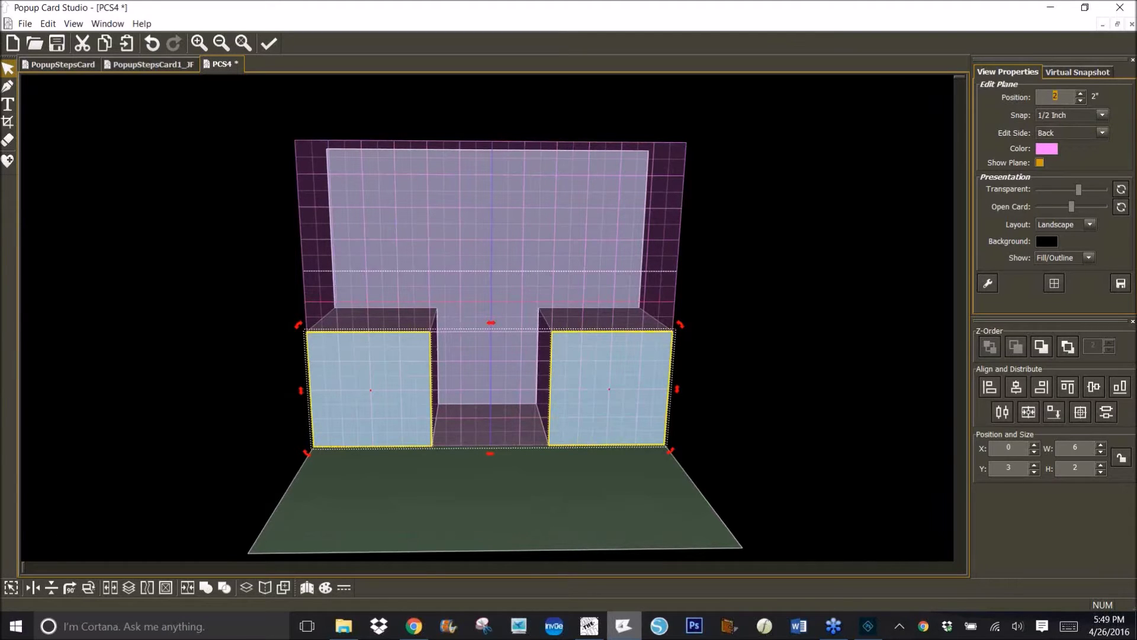
Step: Set the edit plane position to 2.5 inches, in front of the two side boxes
text(5)
key(Return)
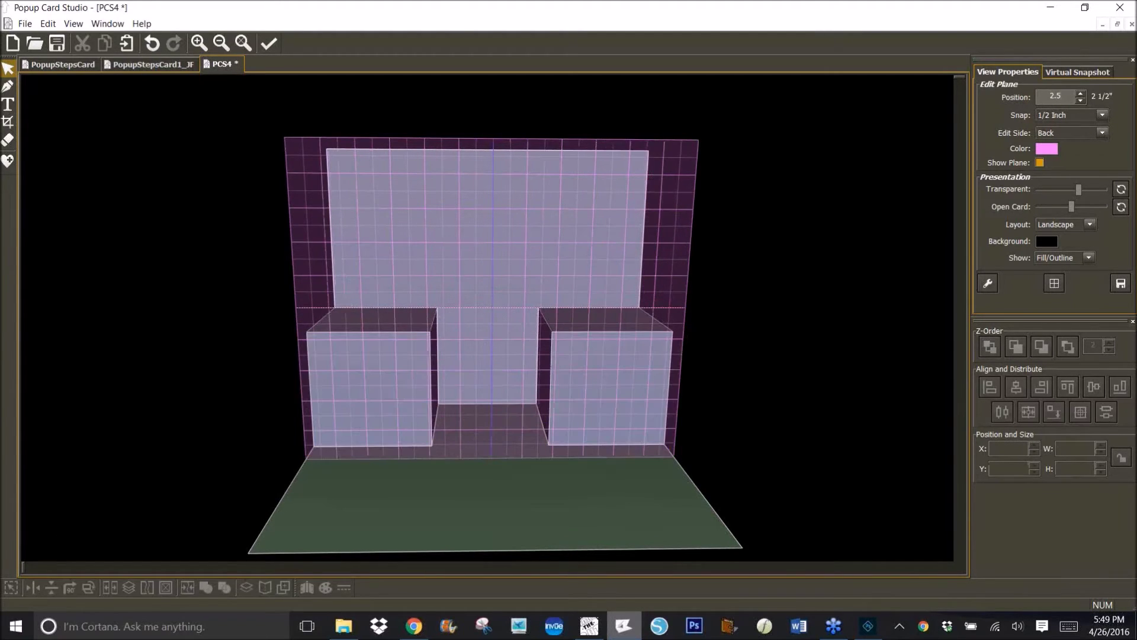
middle_drag(501, 360, 530, 362)
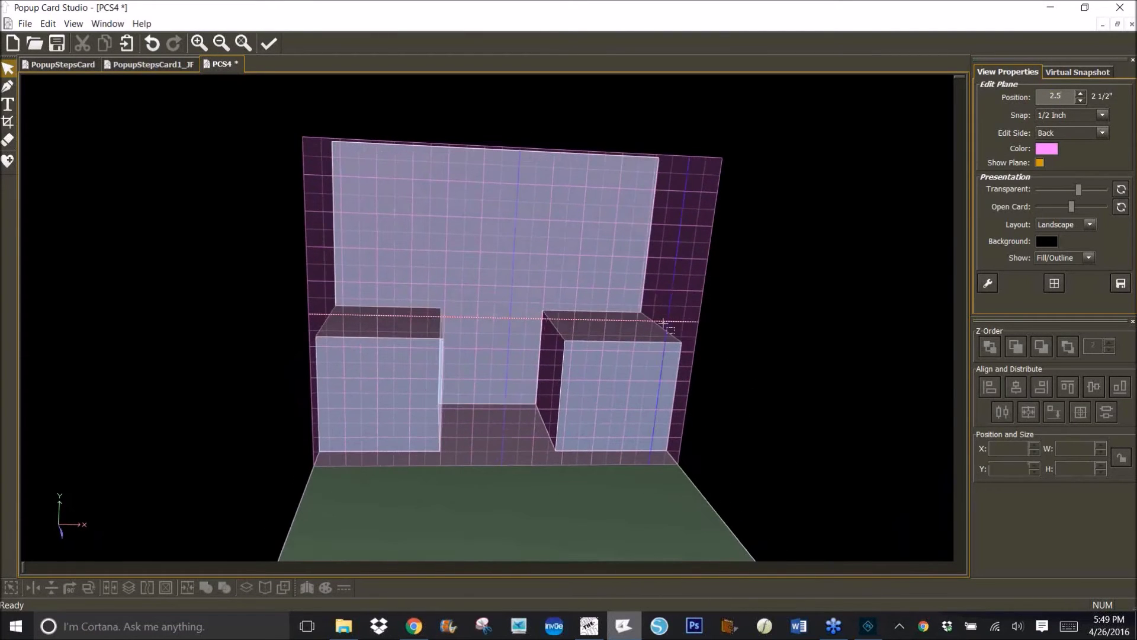
middle_drag(685, 295, 668, 290)
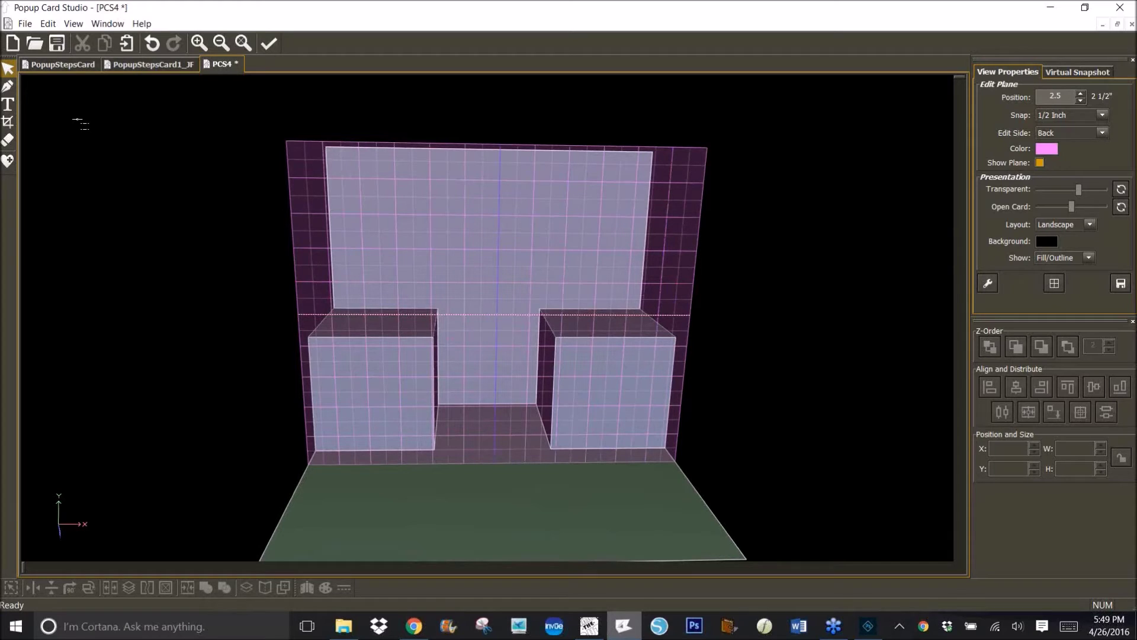
Step: Paste a rectangle between the side boxes at X 2, make it 3 inches high, and align it to the bottom plane
key(ctrl+v)
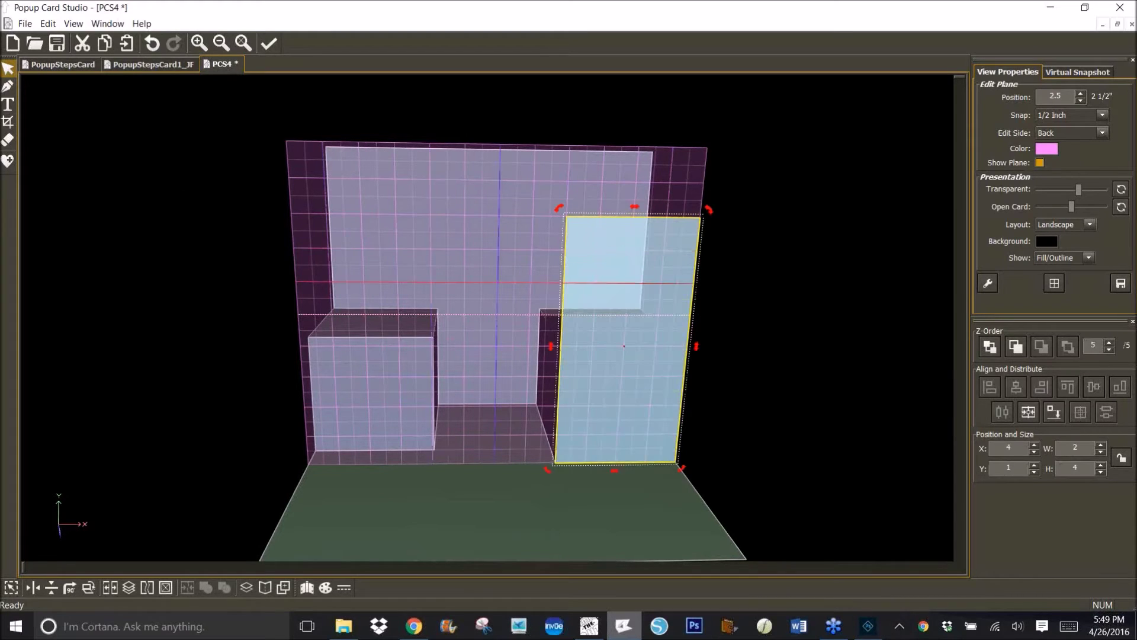
drag(652, 296, 535, 312)
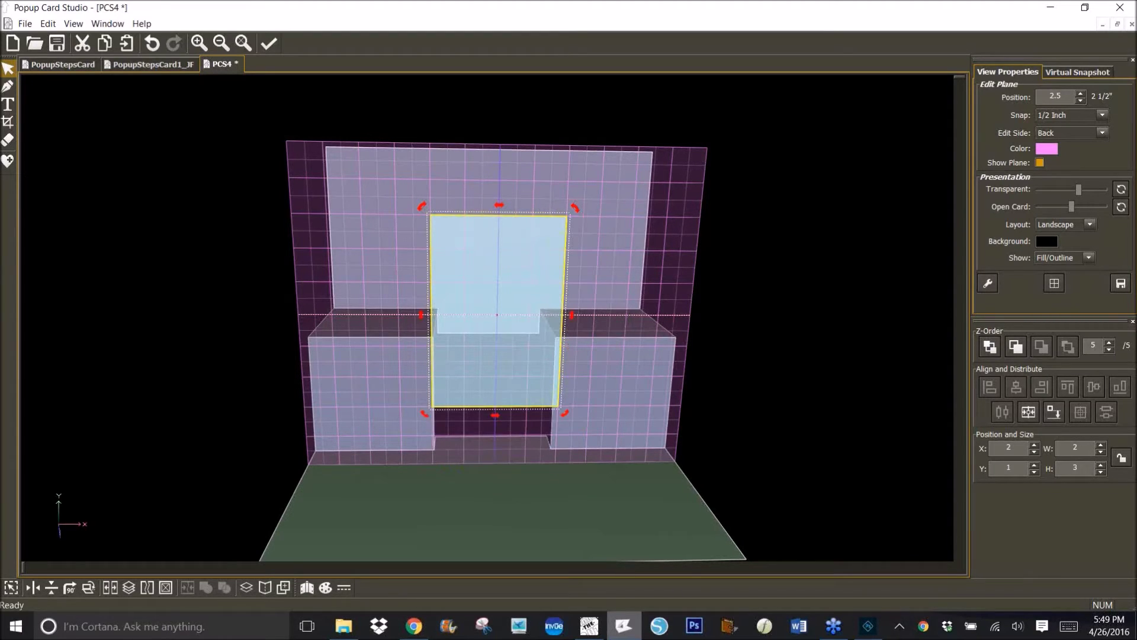
click(1054, 410)
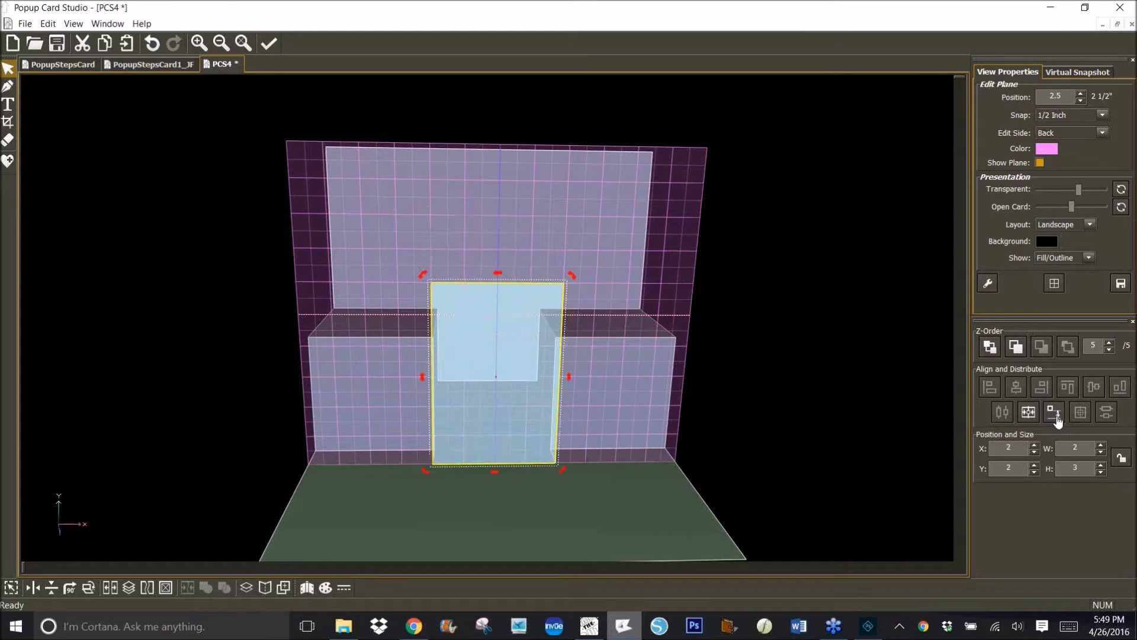
Step: Fold the centre rectangle to Side Layer (Back) with Clip Folded Shapes enabled
click(264, 588)
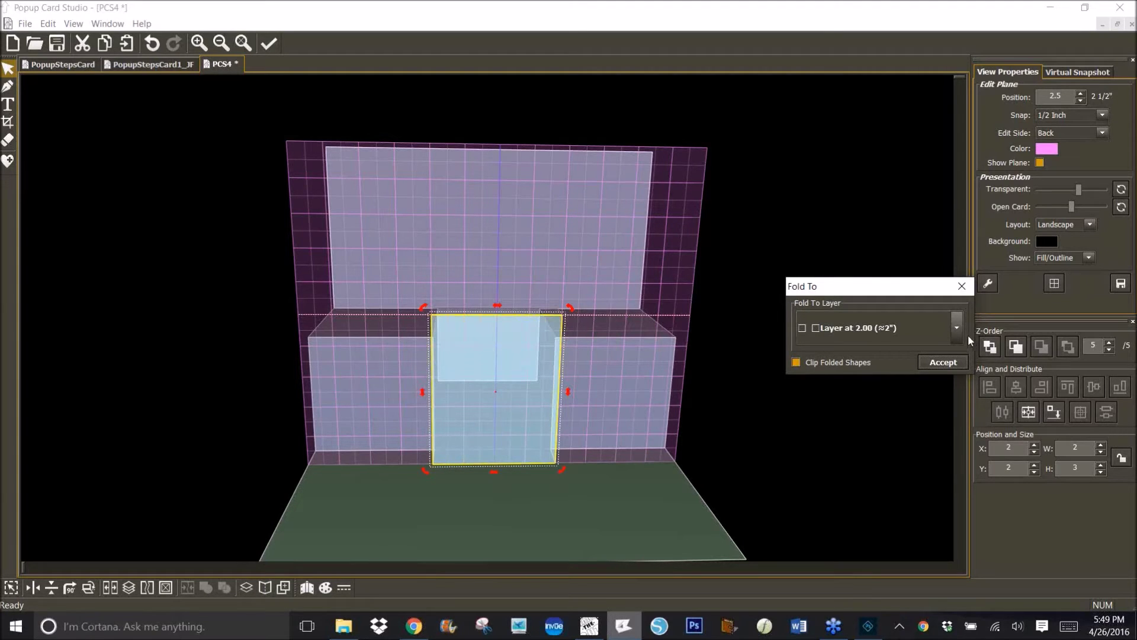
click(959, 331)
click(897, 376)
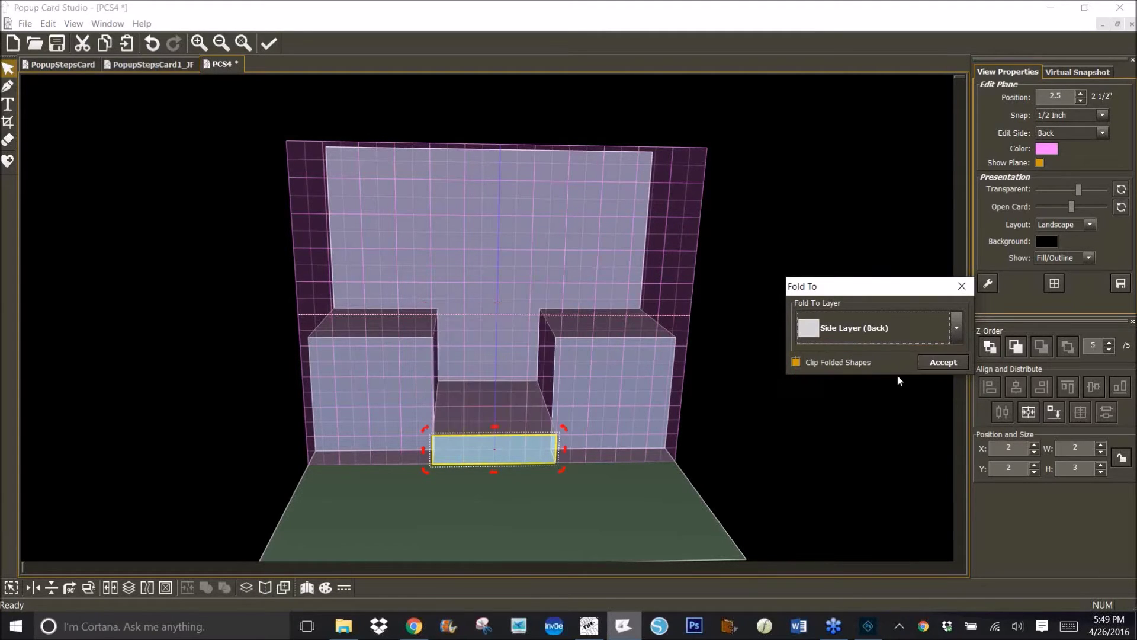
click(942, 362)
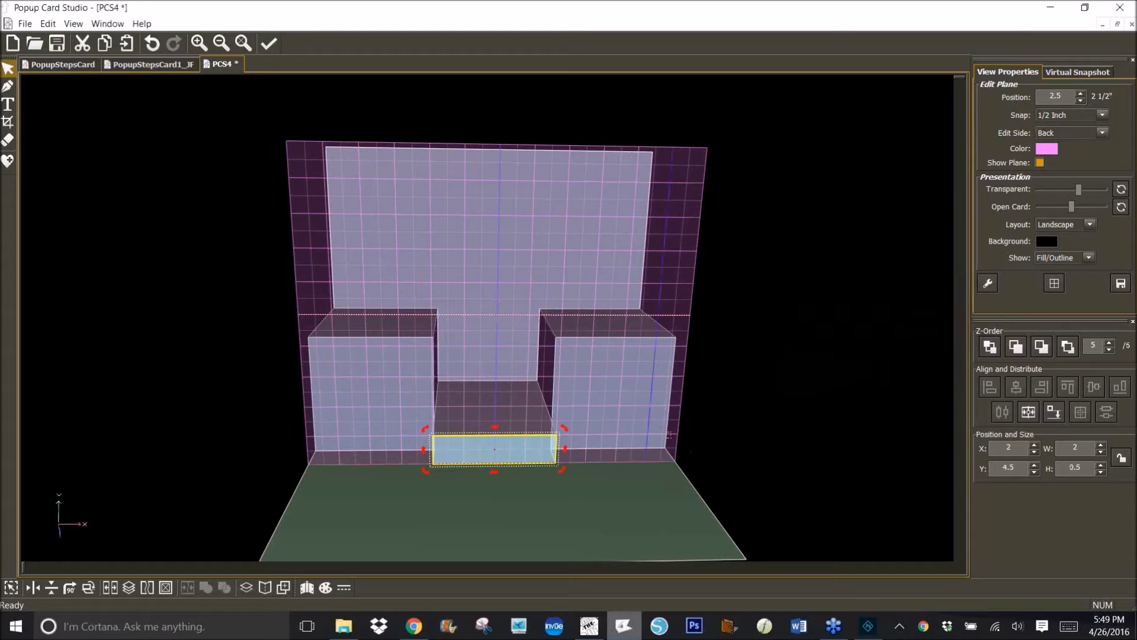
Step: Select the top face of the low centre step to edit on the Bottom side, and set the edit plane position to 2.5 inches
drag(643, 388, 592, 417)
drag(481, 385, 425, 310)
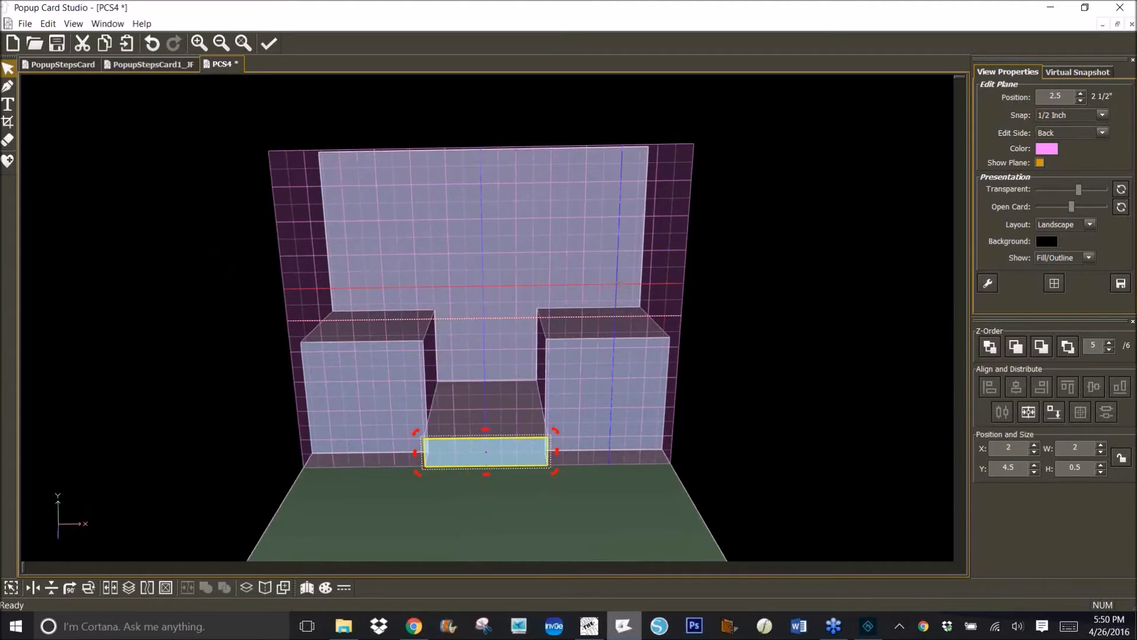
key(Tab)
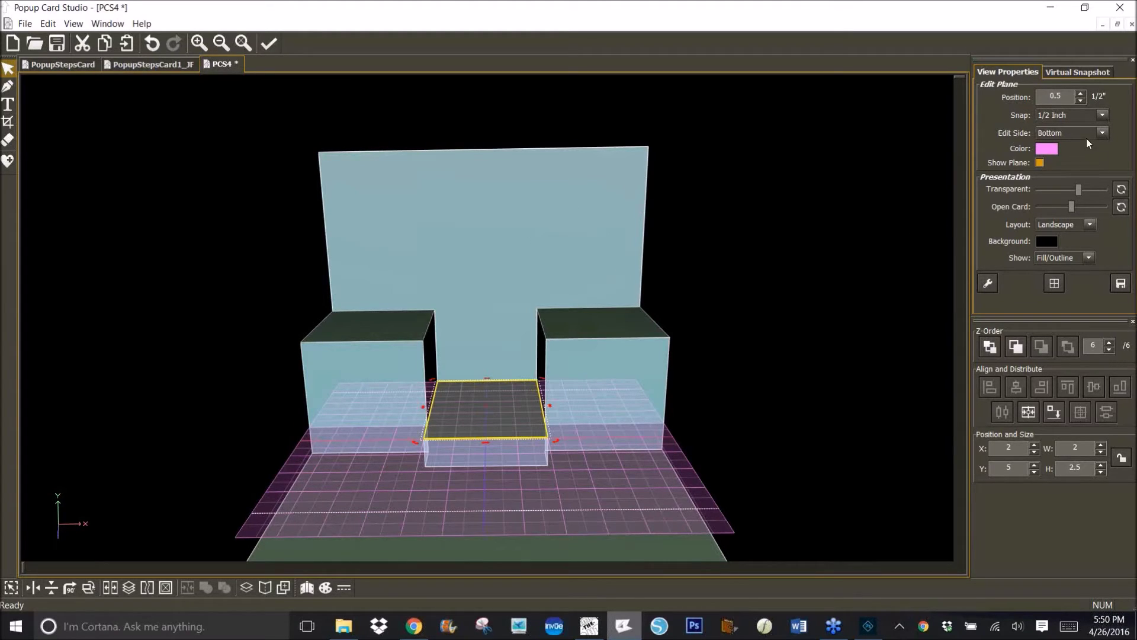
click(1037, 96)
text(2.5)
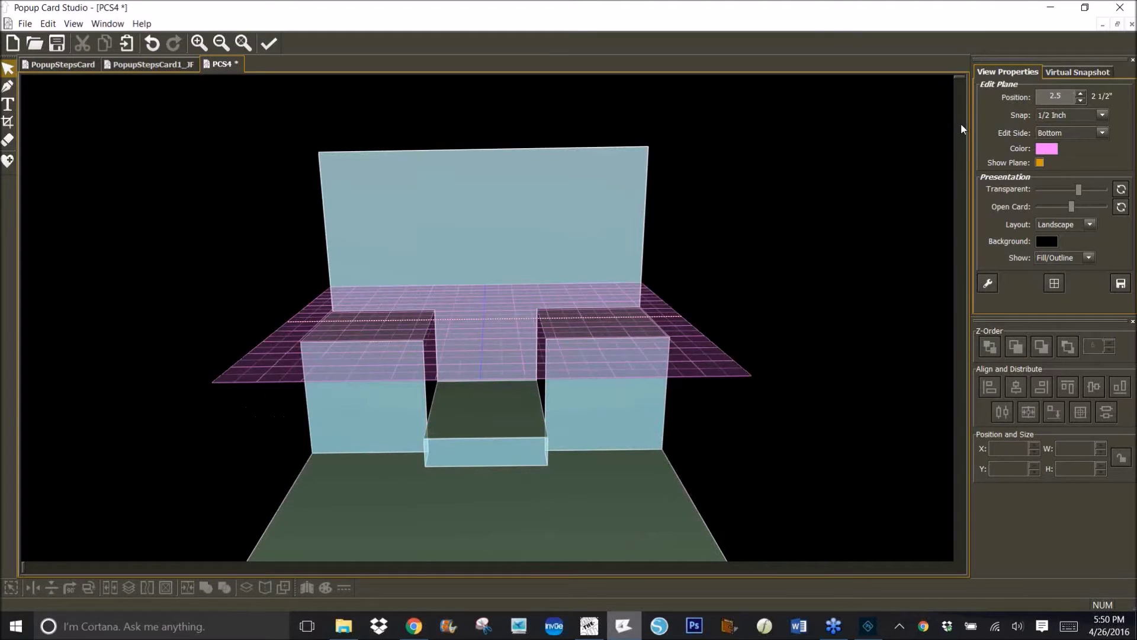
Step: Paste a rectangle on the raised horizontal plane, move it between the side boxes to X 2, and align it to the back fold at Y 5
drag(576, 211, 599, 176)
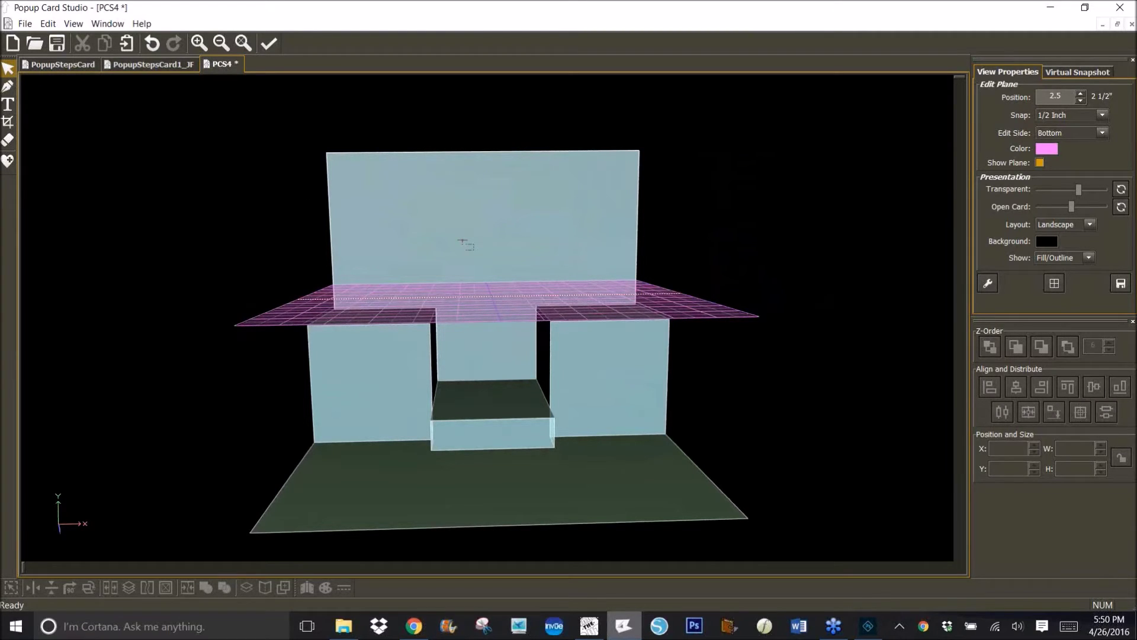
key(ctrl+v)
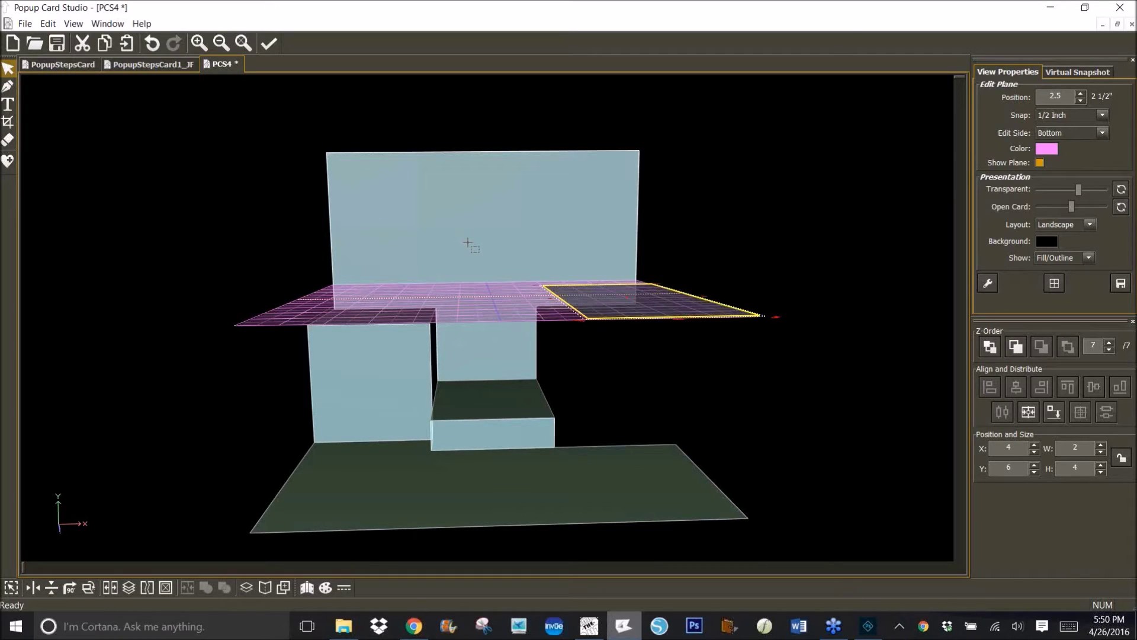
drag(665, 302, 523, 290)
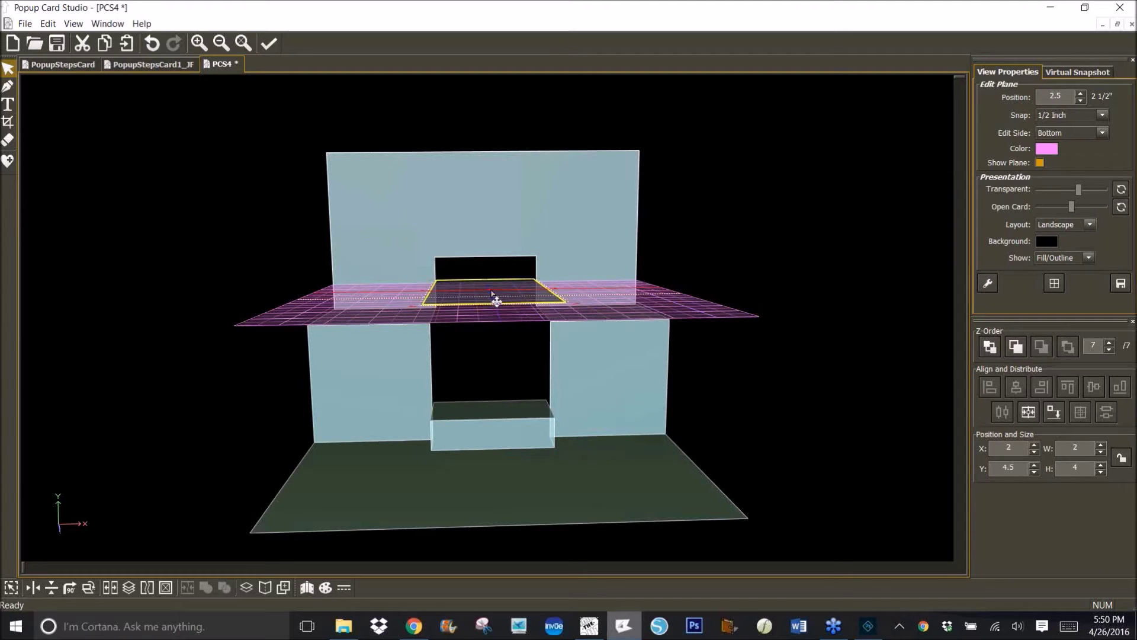
drag(496, 296, 521, 319)
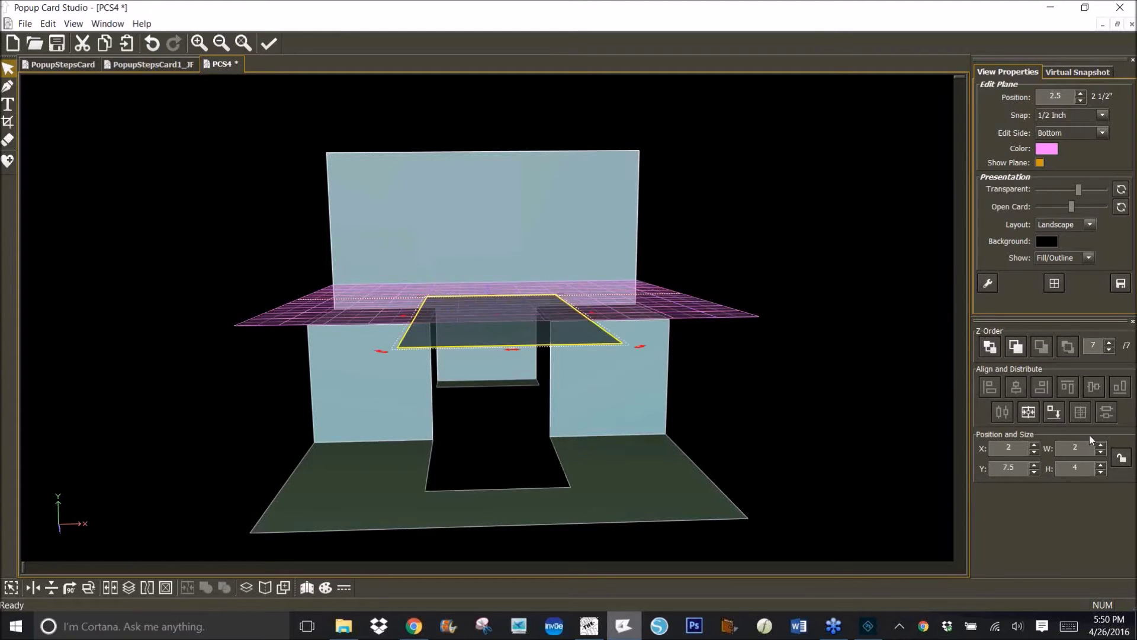
click(1053, 412)
click(1054, 413)
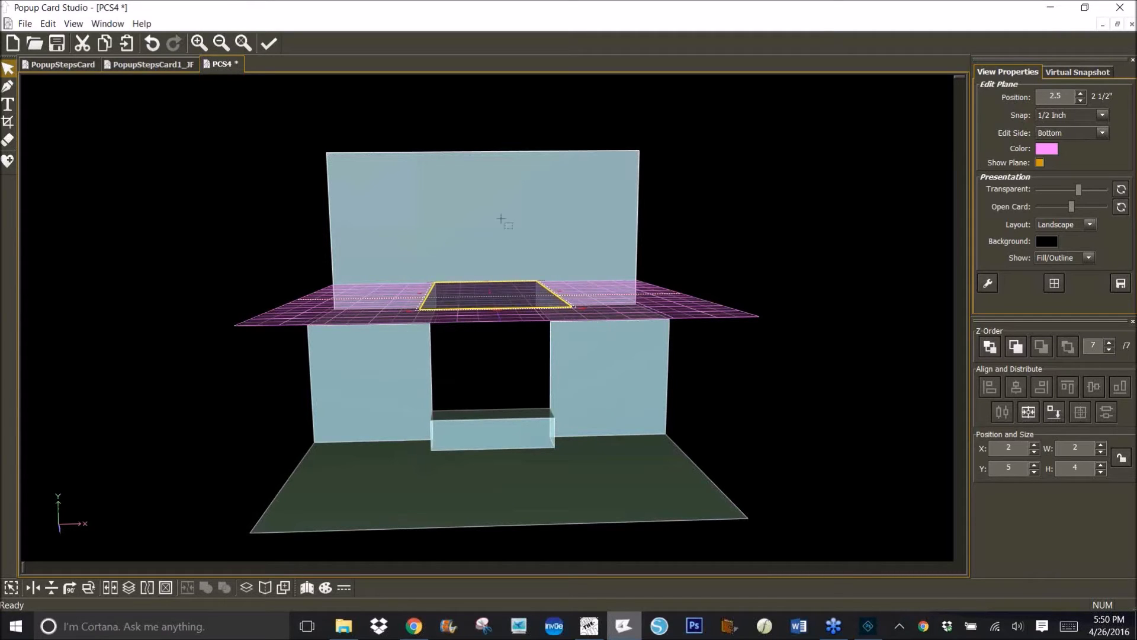
Step: Set the pasted horizontal rectangle's height to 2.5 inches
right_drag(472, 196, 496, 204)
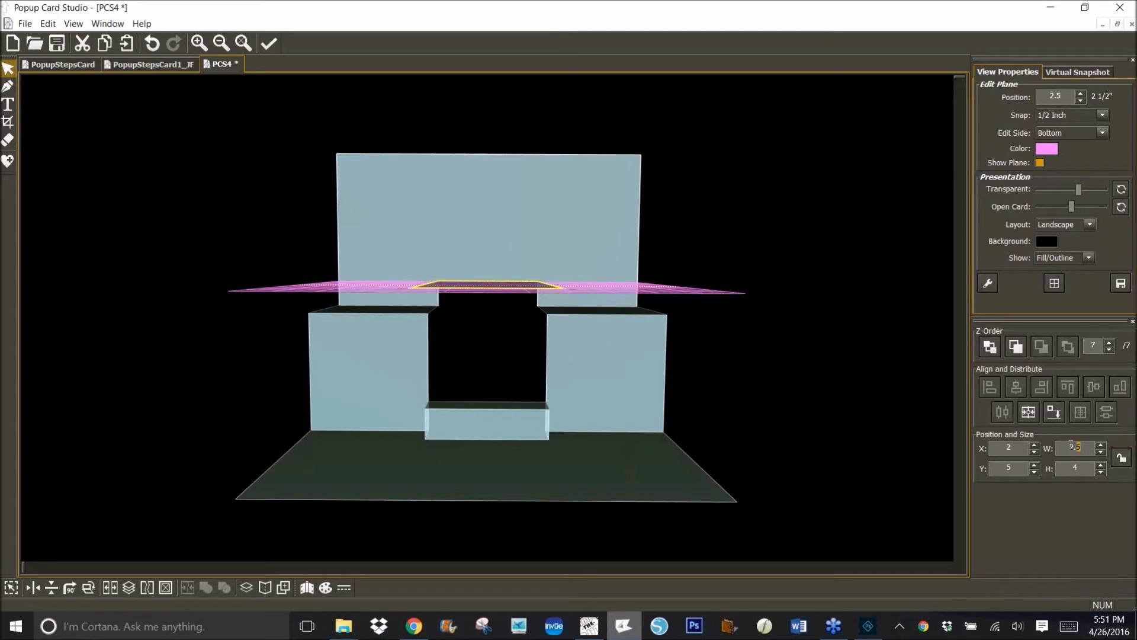
text(2)
key(Return)
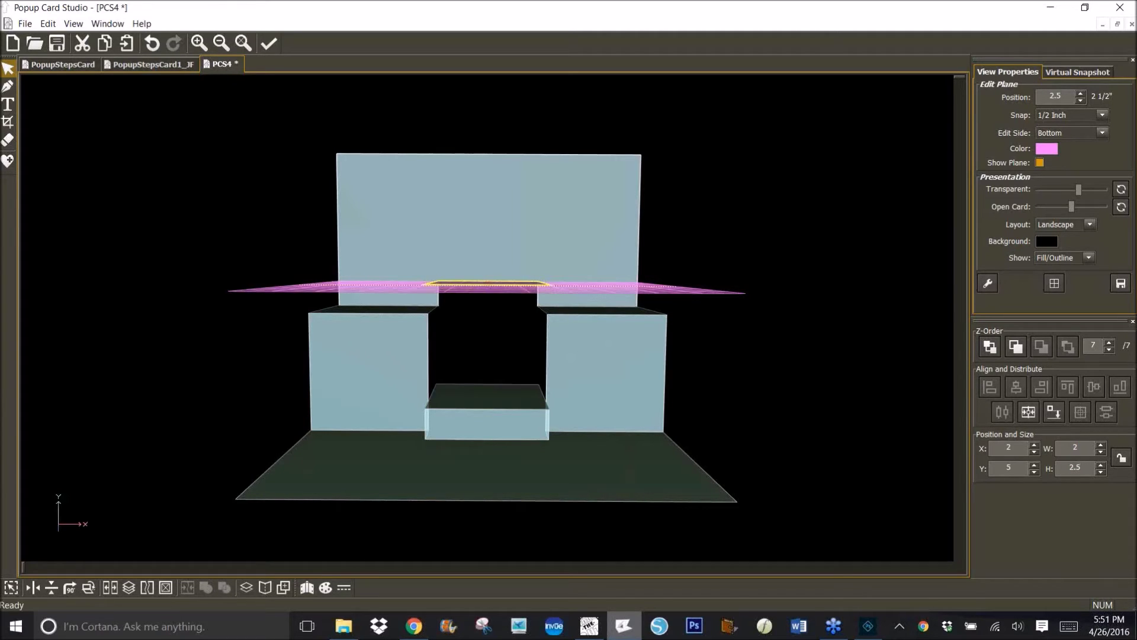
Step: Fold the raised horizontal rectangle to Layer at 0.50 with Clip Folded Shapes enabled
mouse_move(488, 215)
middle_down()
mouse_move(481, 325)
mouse_move(488, 237)
middle_up()
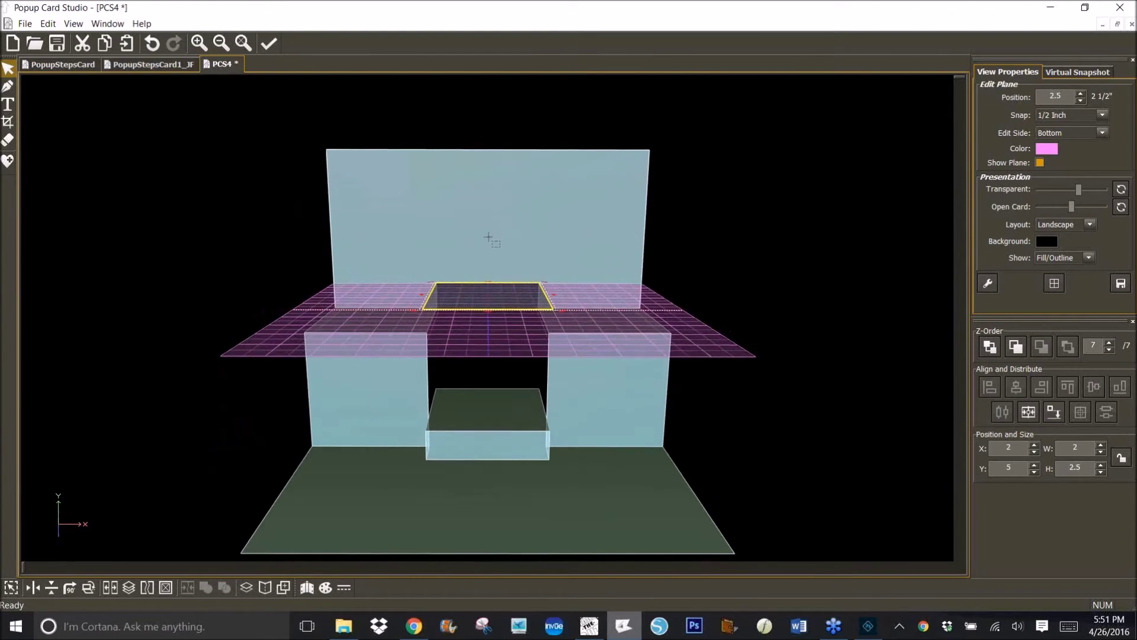
click(262, 588)
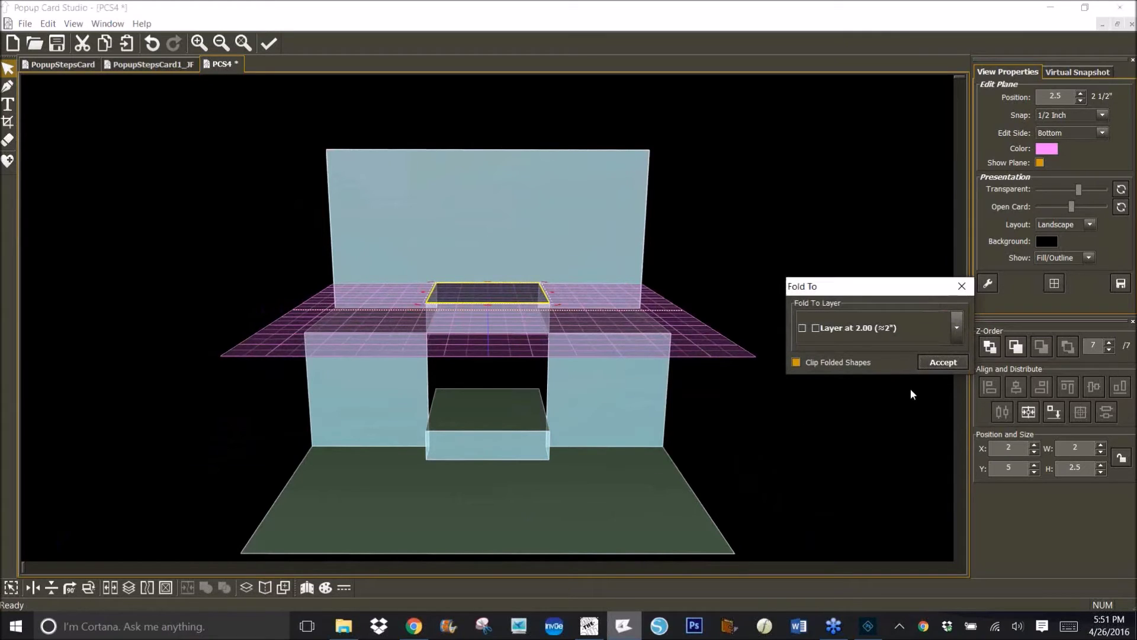
click(959, 332)
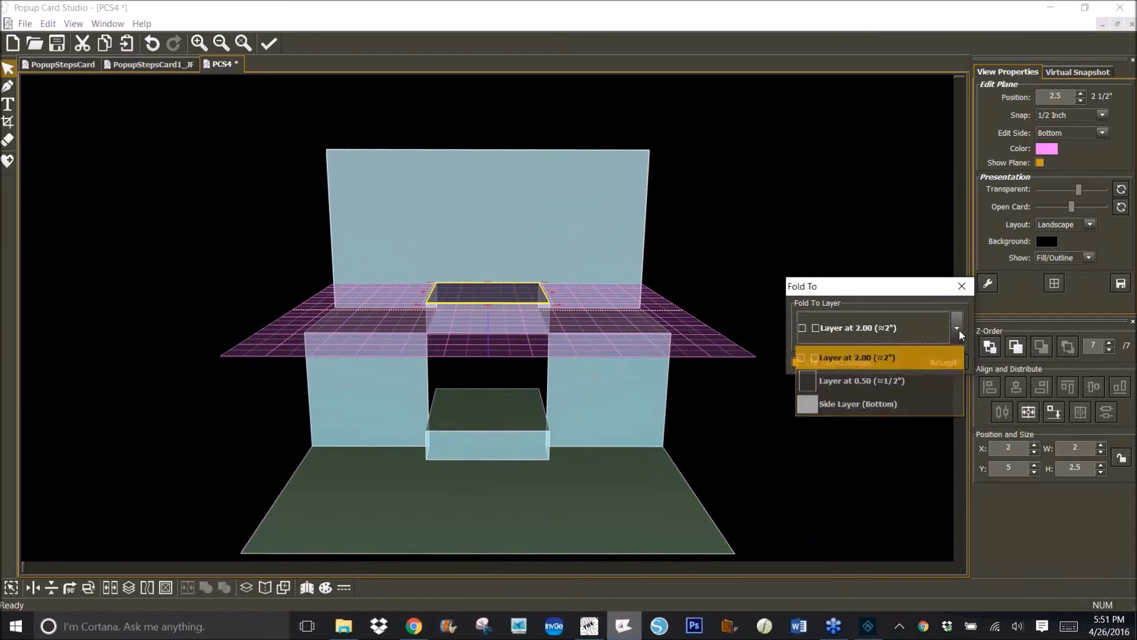
click(884, 402)
click(1004, 366)
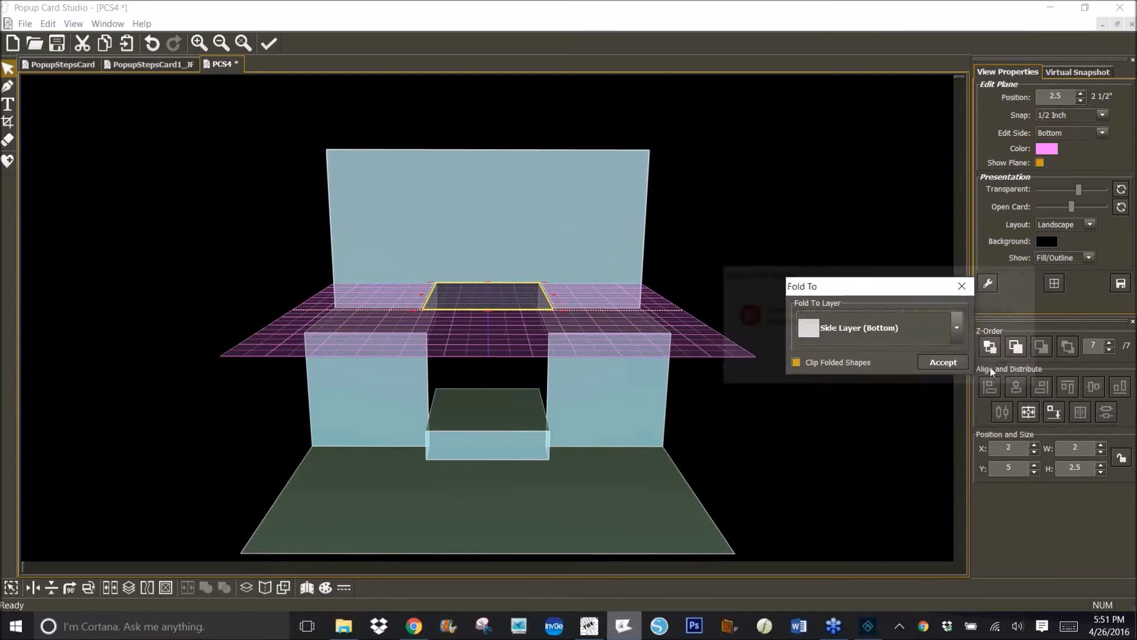
click(954, 328)
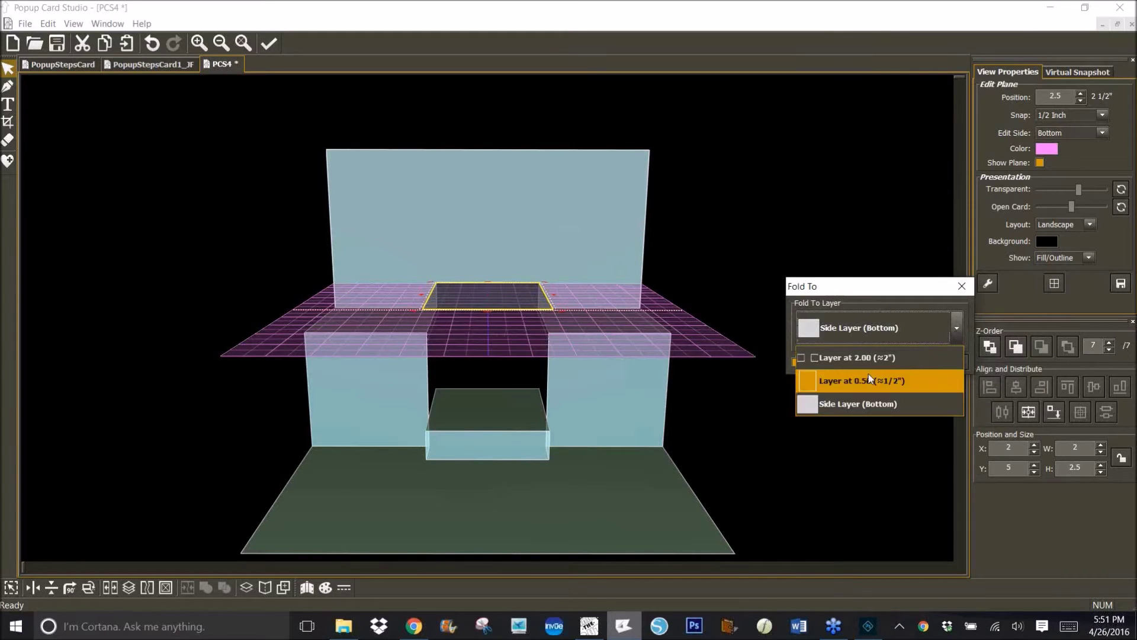
click(868, 376)
click(943, 362)
Step: Inspect the folded boxes from several angles and set the edit plane position to 0
drag(471, 221, 562, 235)
middle_drag(560, 231, 542, 297)
middle_drag(334, 249, 557, 279)
middle_drag(360, 493, 269, 287)
middle_drag(418, 373, 312, 417)
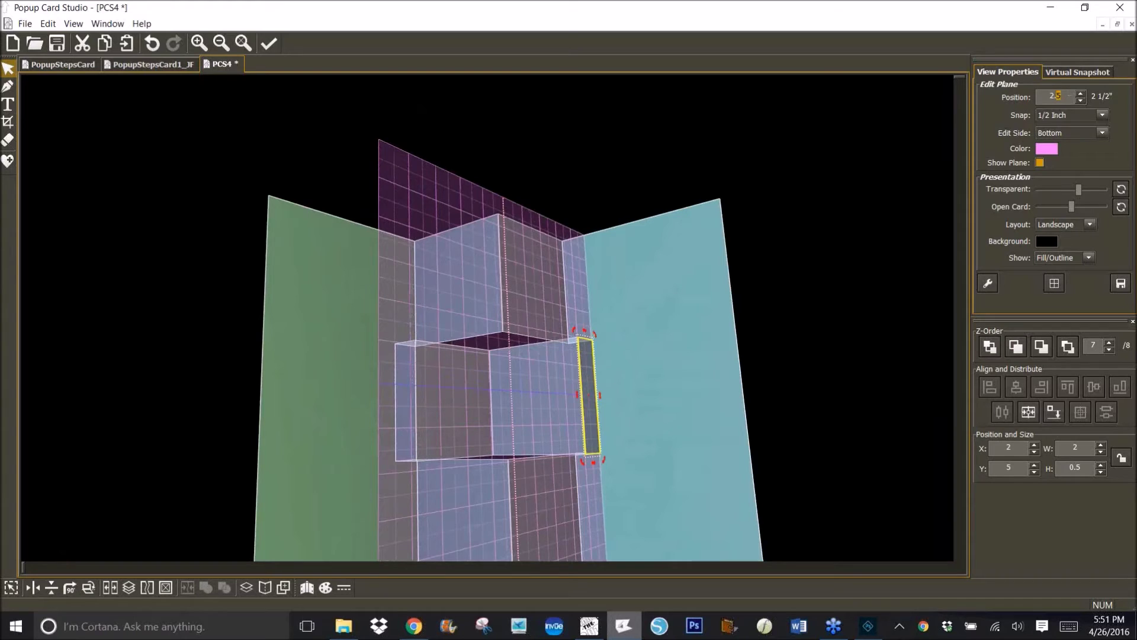
drag(1056, 96, 1032, 95)
text(0)
key(Return)
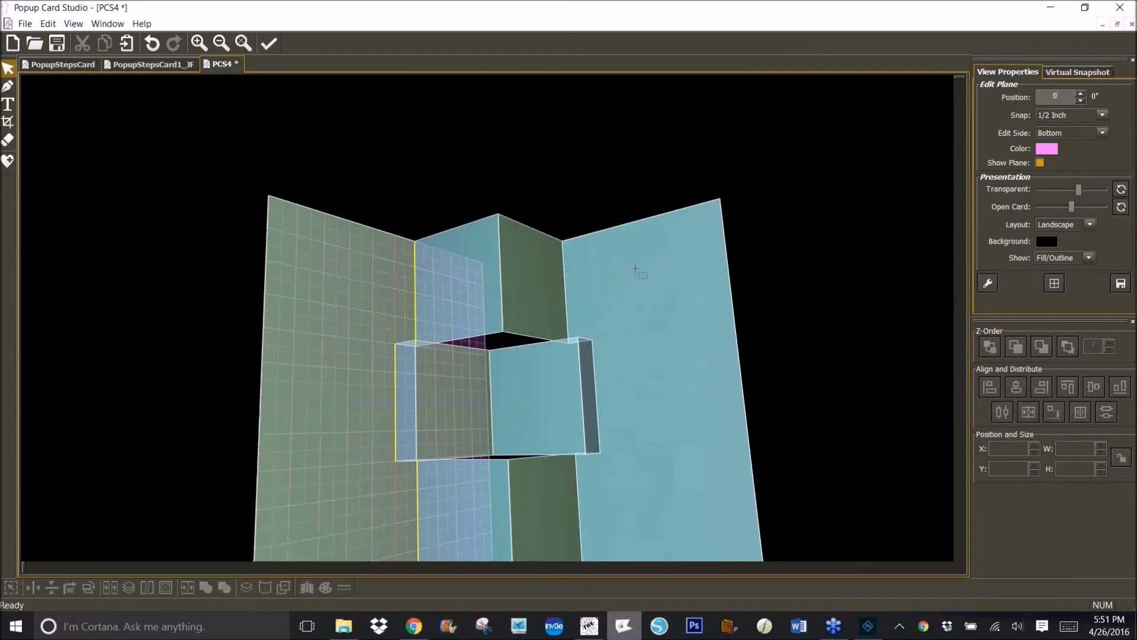
Step: Review the card's cut and fold lines in the print preview, then close the preview
middle_drag(630, 267, 641, 189)
right_drag(668, 230, 654, 275)
right_drag(288, 224, 283, 235)
mouse_move(693, 260)
right_down()
mouse_move(700, 246)
mouse_move(693, 256)
right_up()
right_drag(344, 242, 346, 234)
click(25, 24)
click(44, 195)
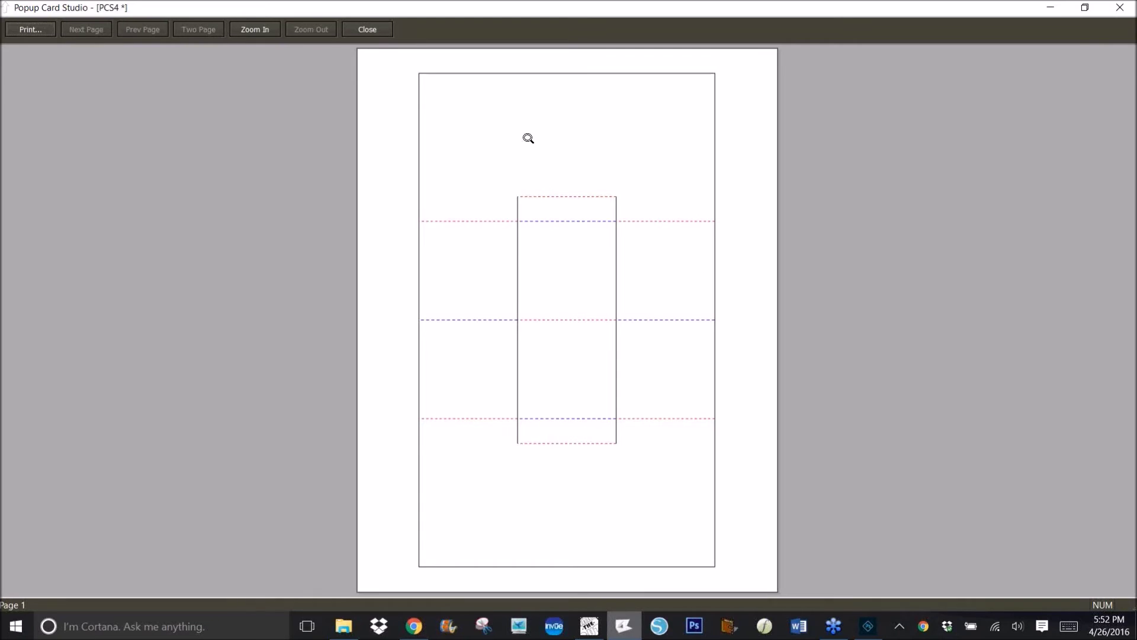
click(367, 29)
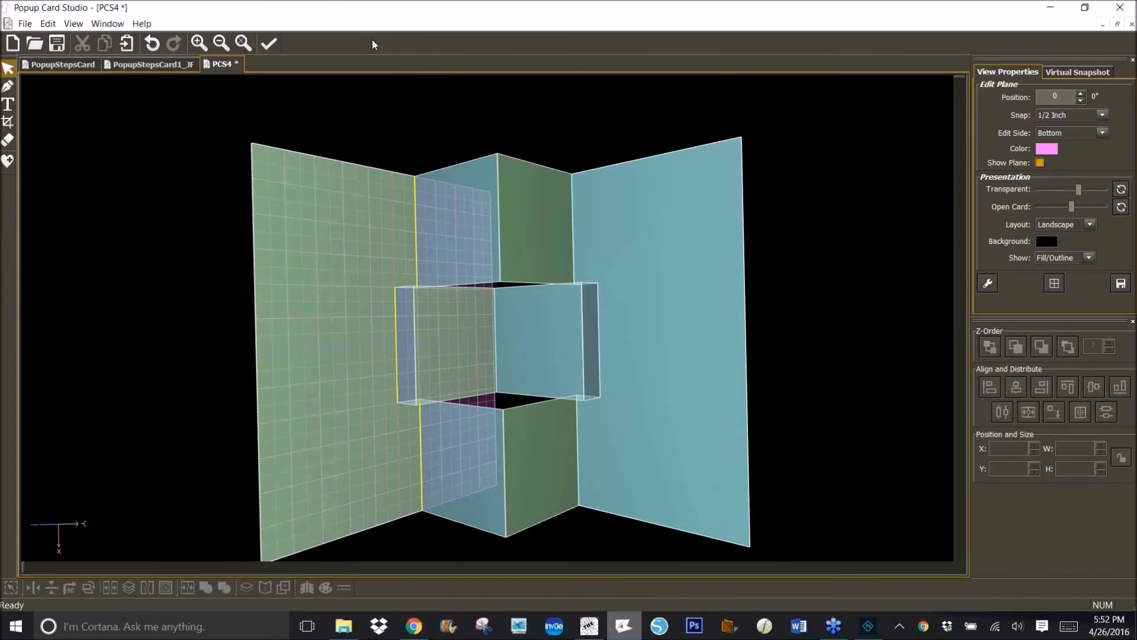
Step: Save the project as PopupStepsCard2_JF in the APrilDownloads folder
middle_drag(534, 139, 536, 146)
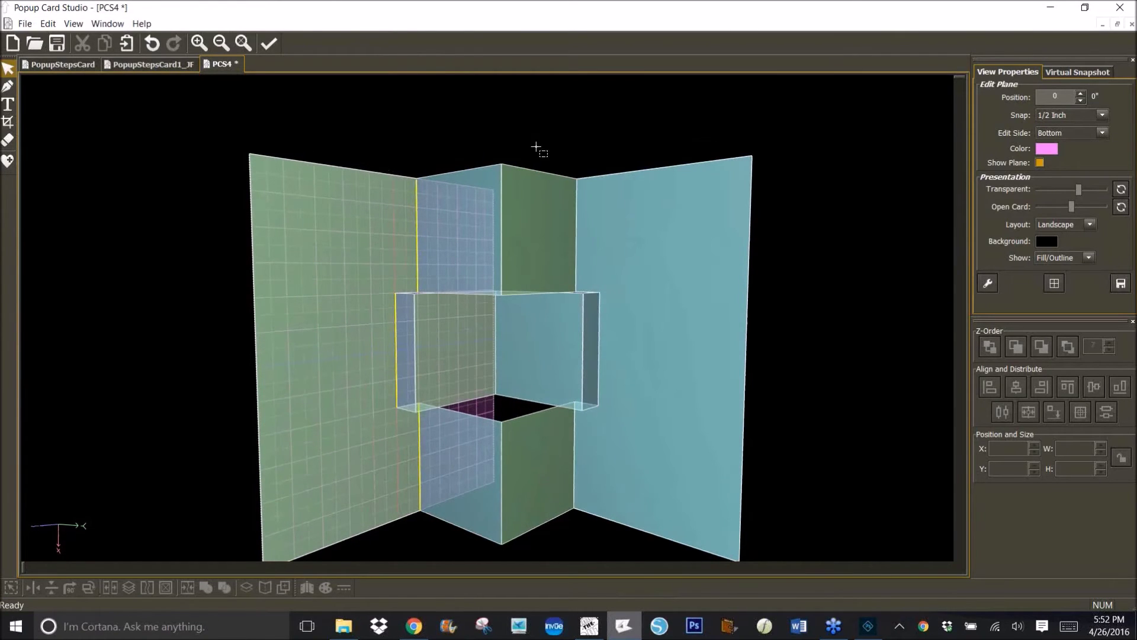
middle_drag(546, 248, 560, 226)
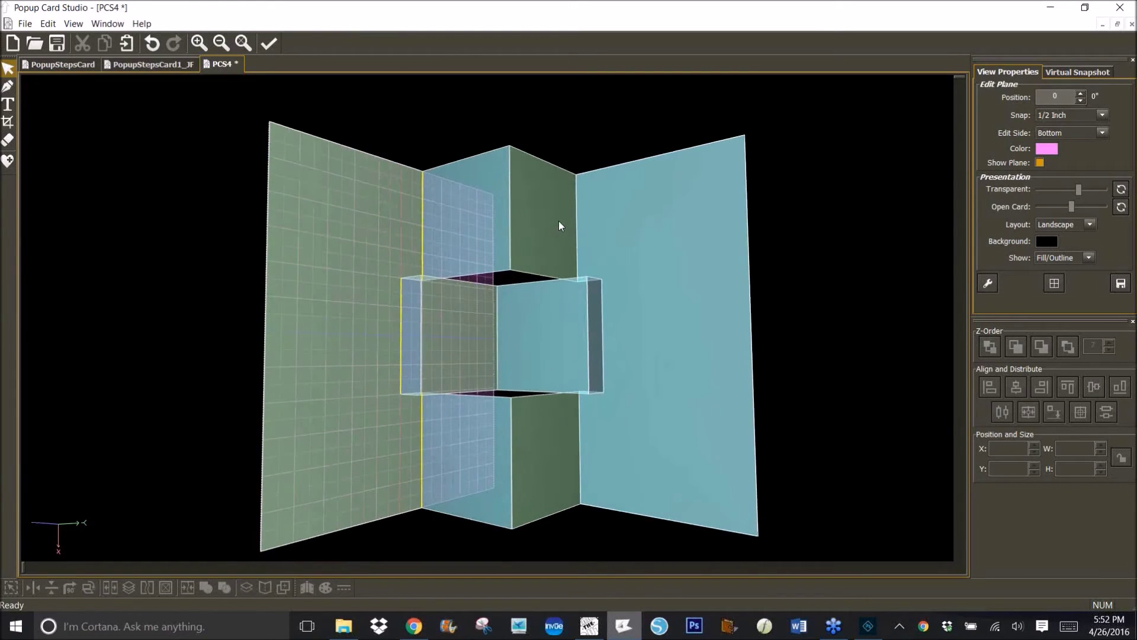
middle_drag(641, 276, 668, 245)
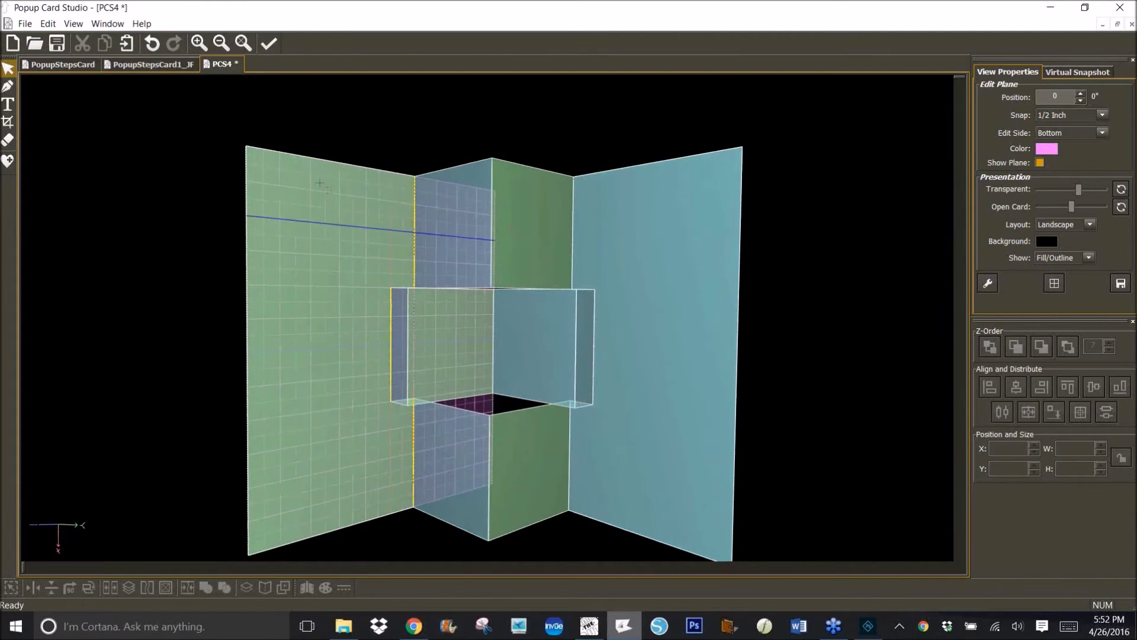
click(25, 24)
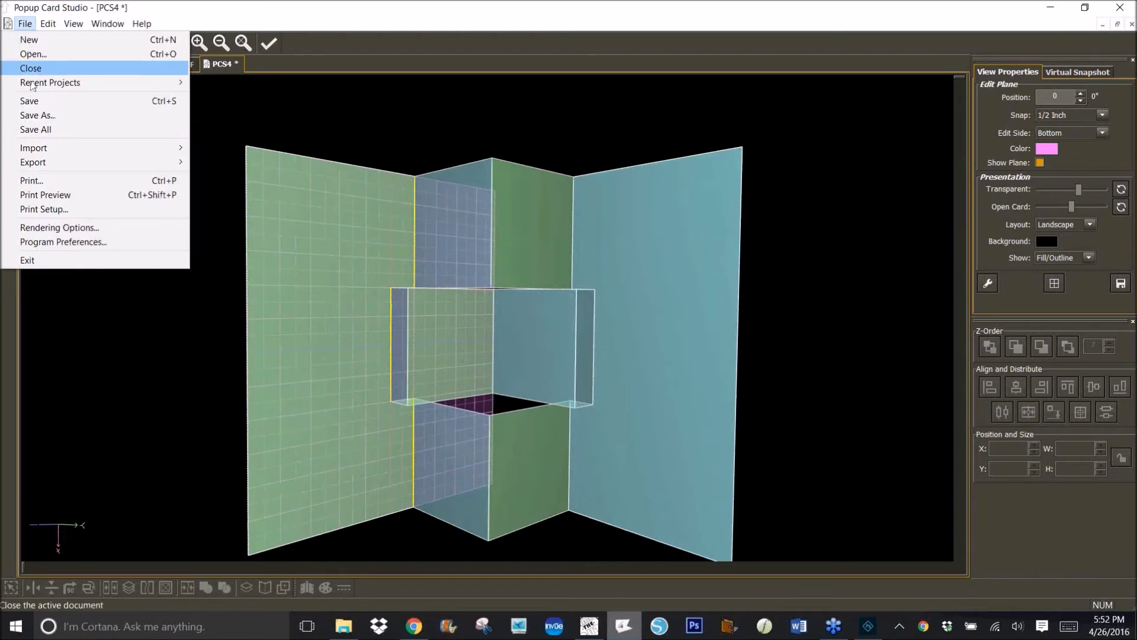
click(37, 113)
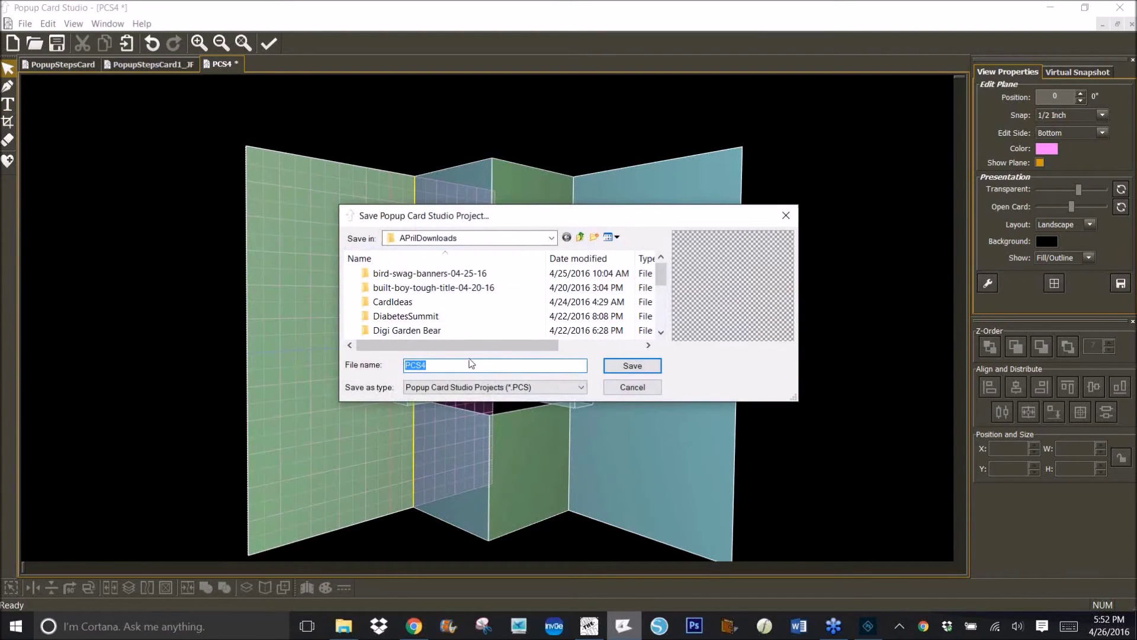
text(Pop)
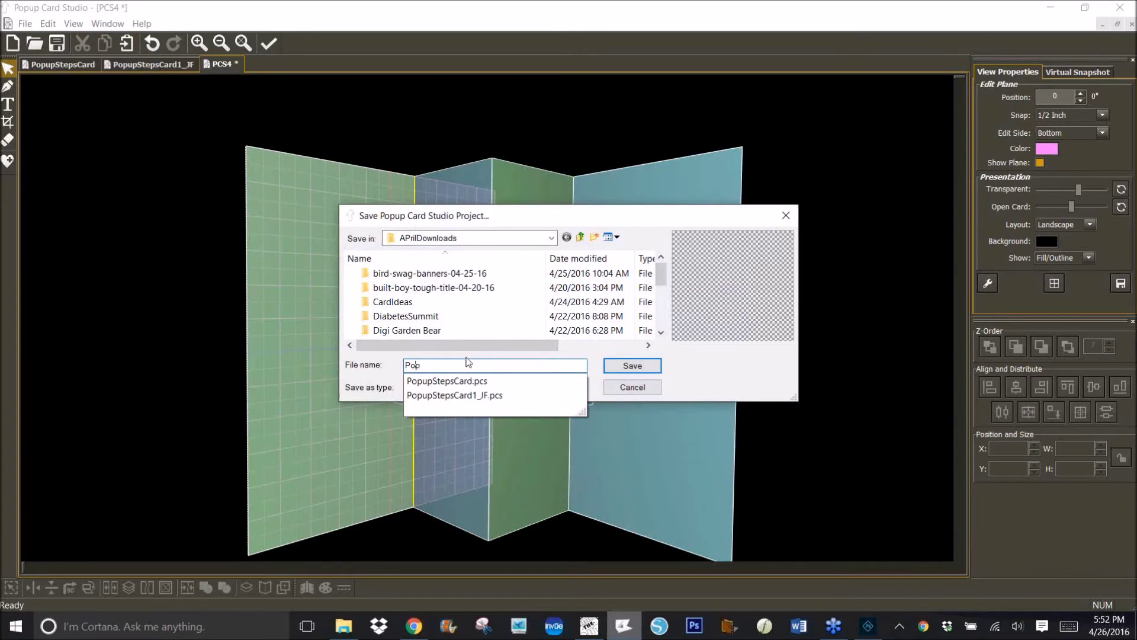
text(upS)
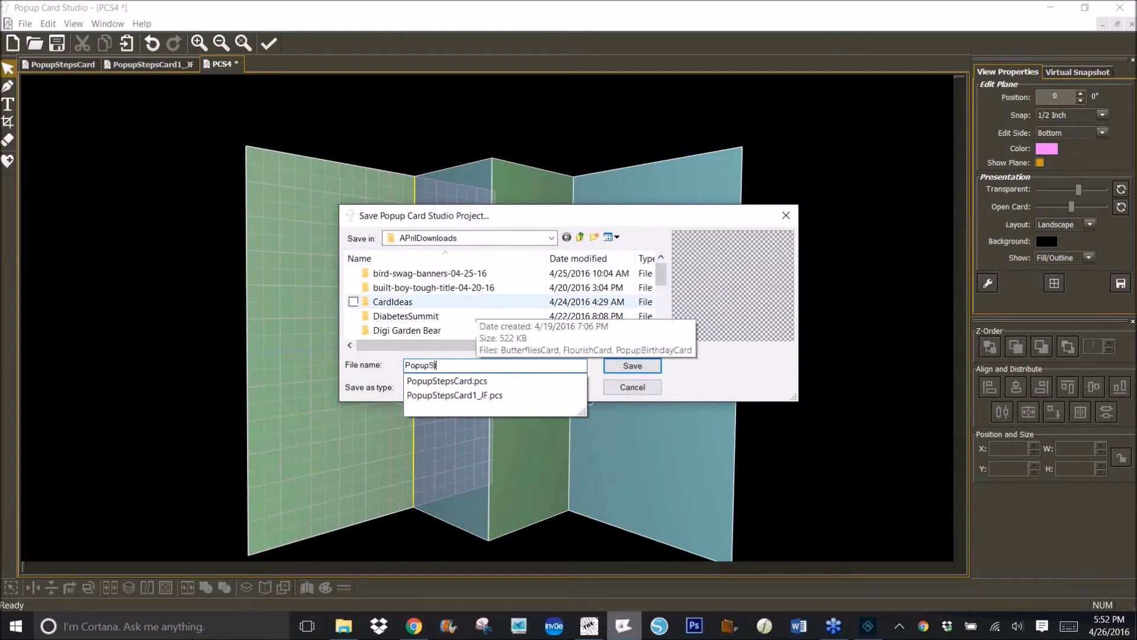
text(tepsCard2_JF)
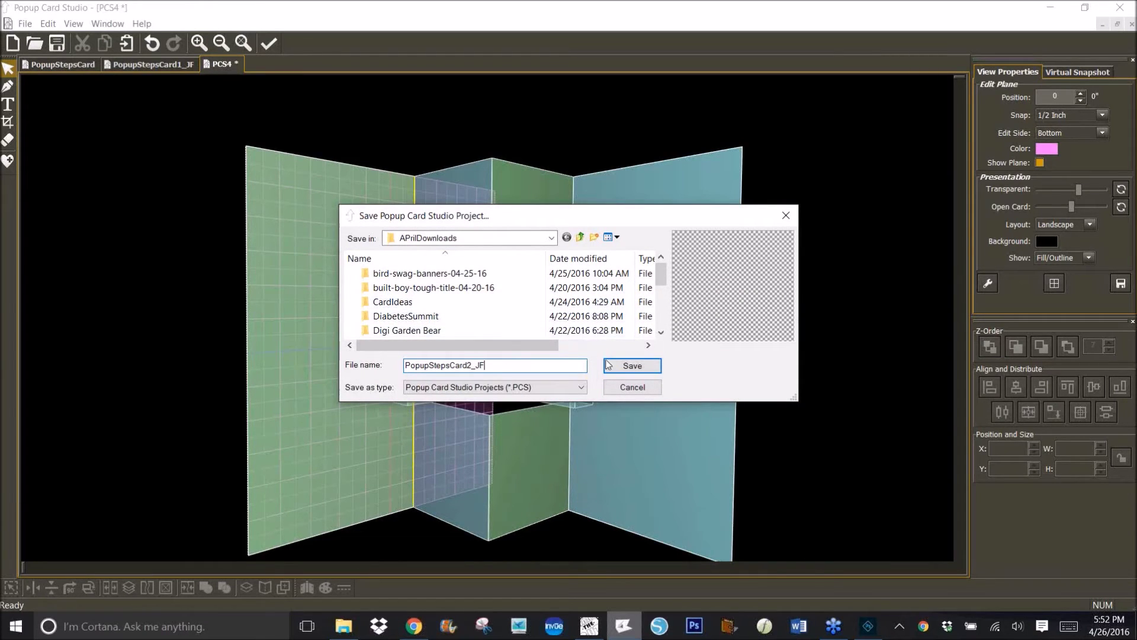
click(626, 365)
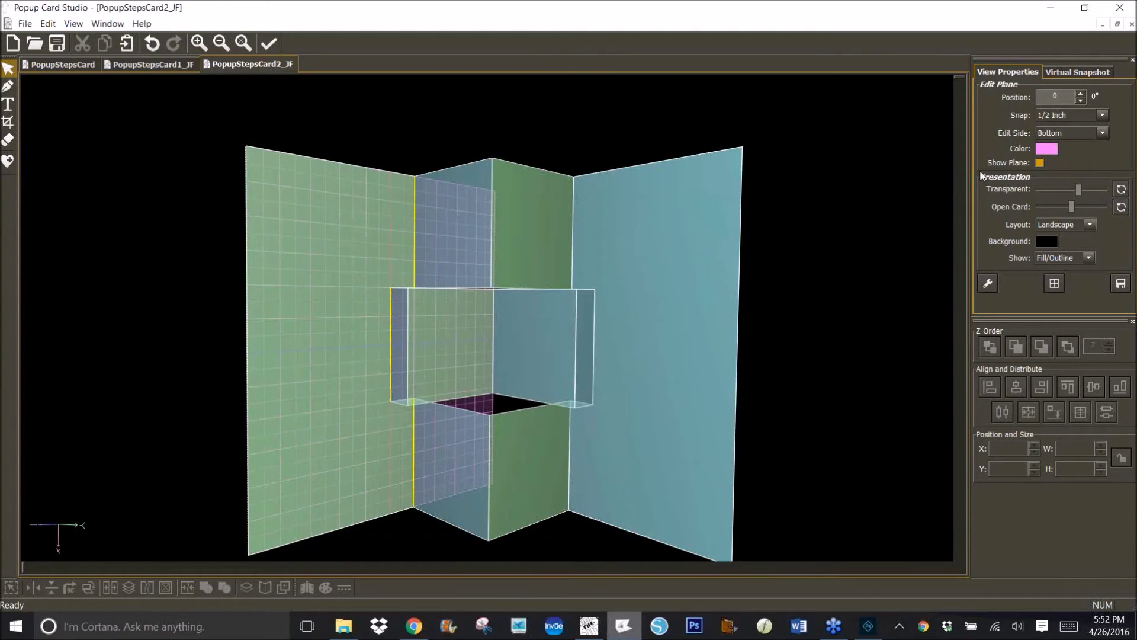
Step: Preview the finished card as a virtual snapshot rendering
click(1098, 74)
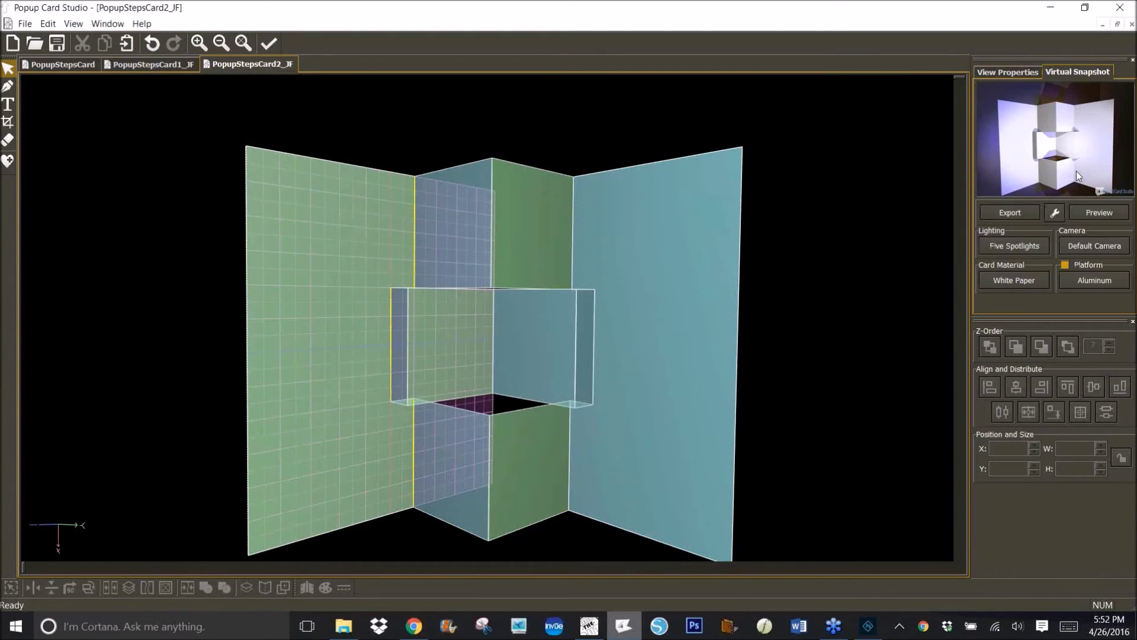
click(1083, 217)
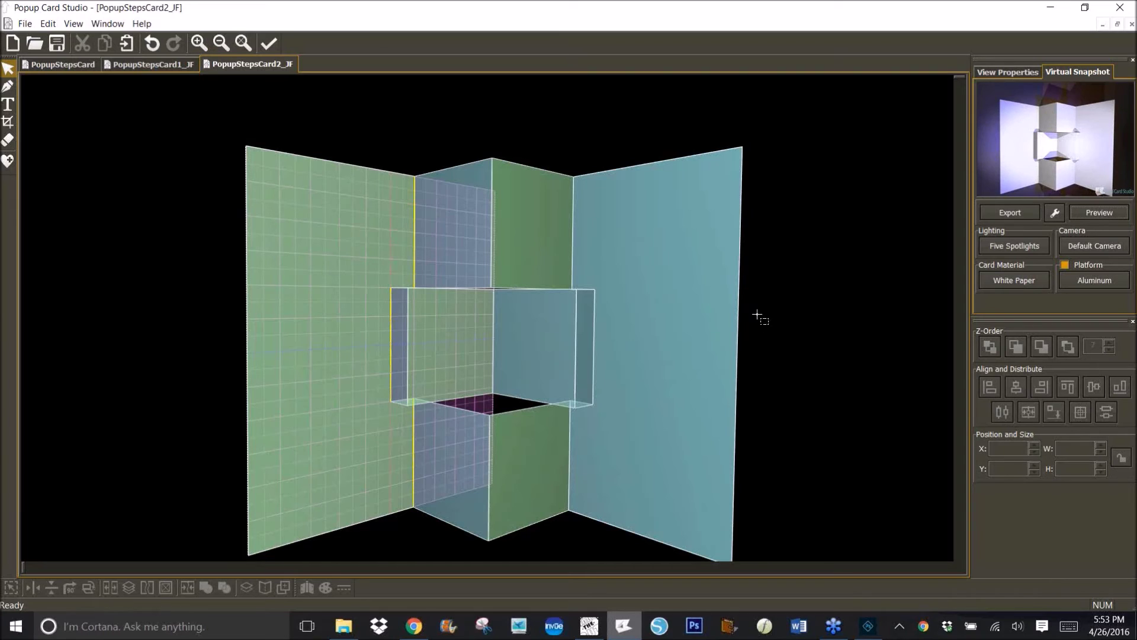
Step: Export the project rendering as the SVG file PopupStepsCard2_JF on the Desktop and accept InVue for opening it
click(26, 23)
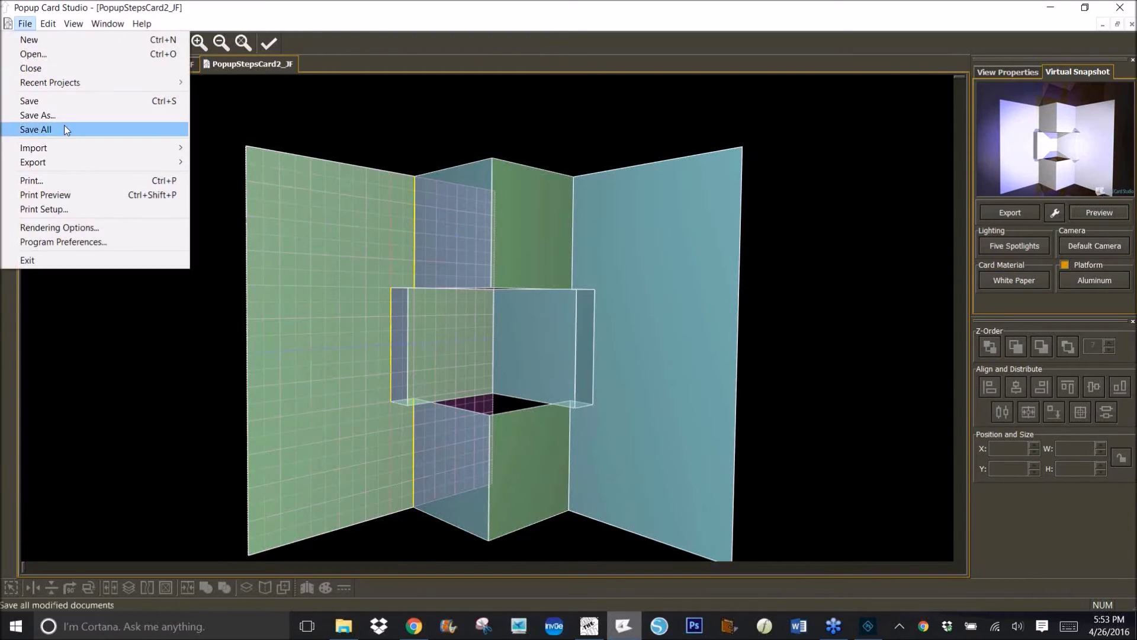
mouse_move(57, 167)
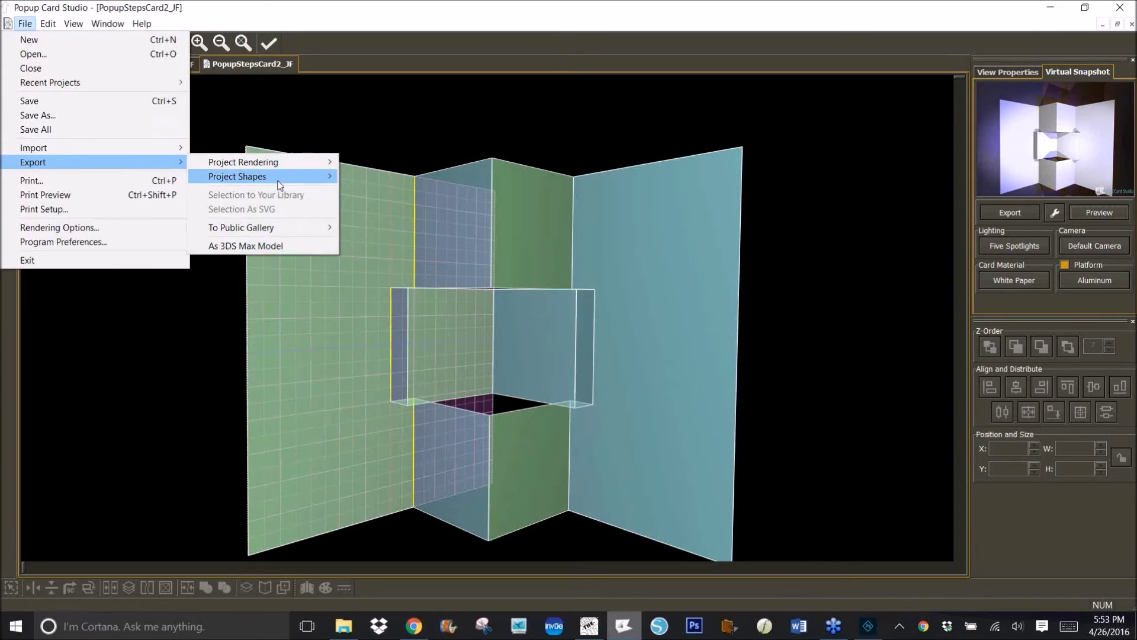
mouse_move(281, 170)
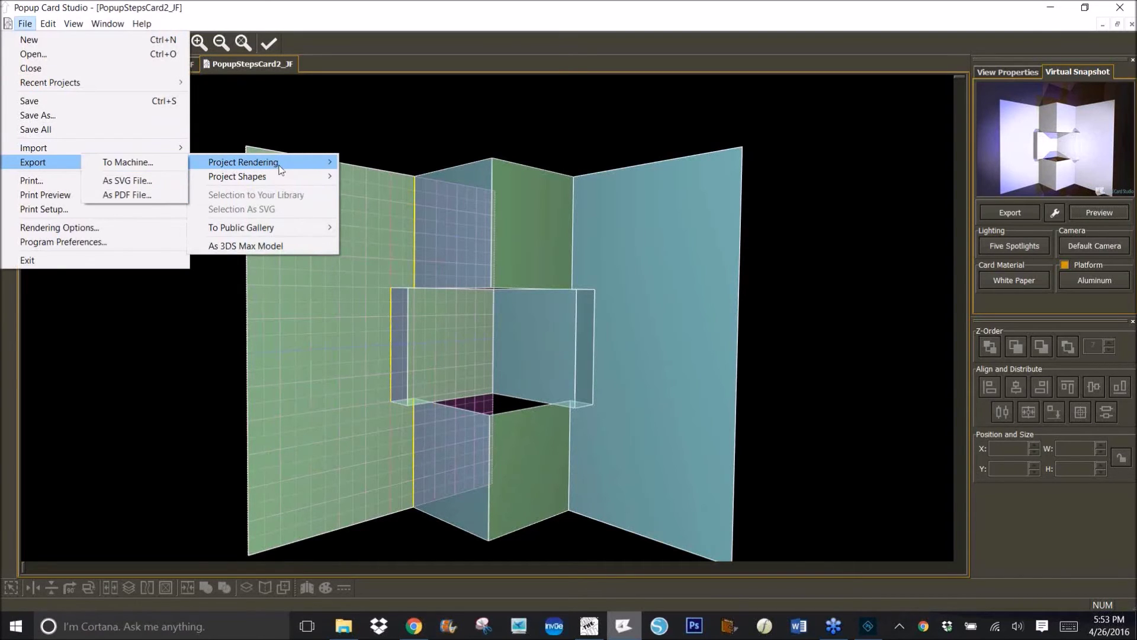
click(139, 181)
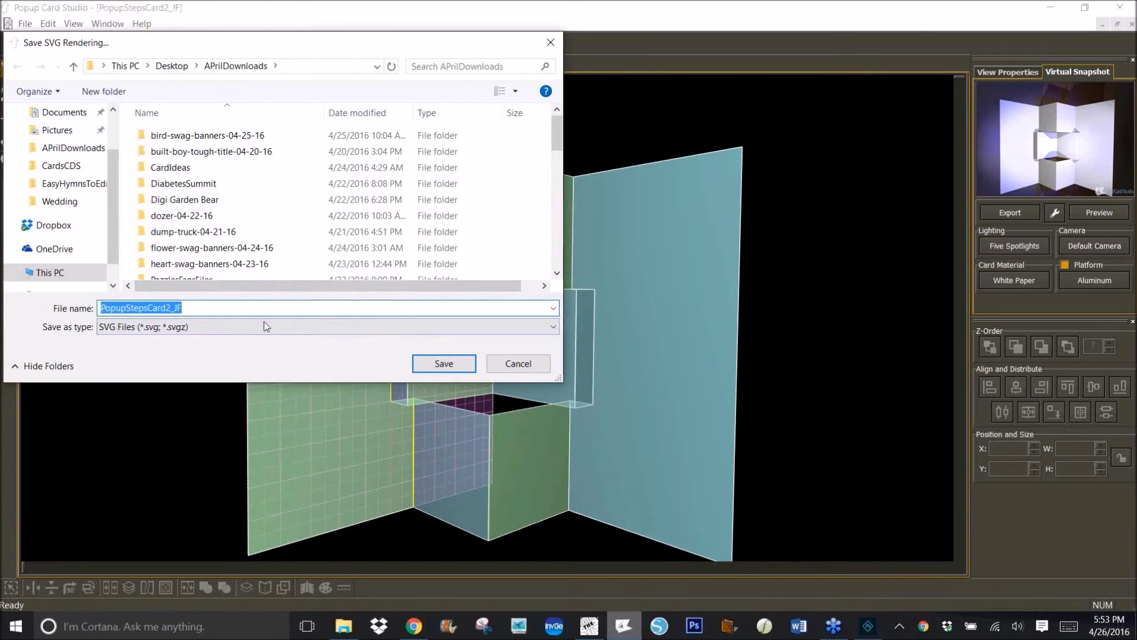
click(87, 120)
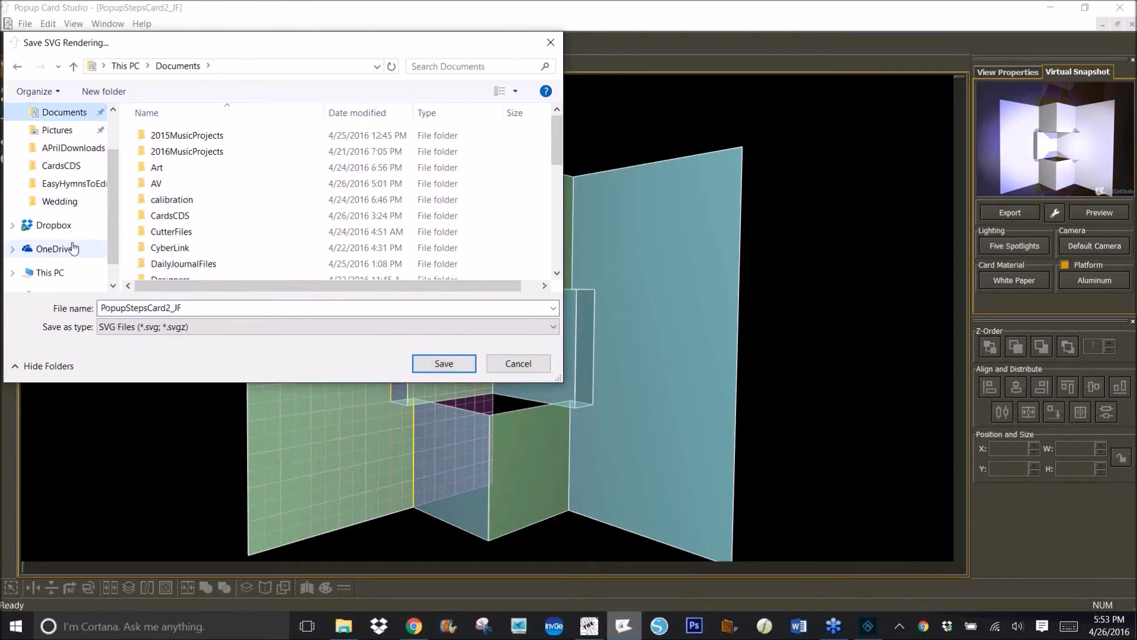
drag(116, 240, 116, 208)
click(59, 136)
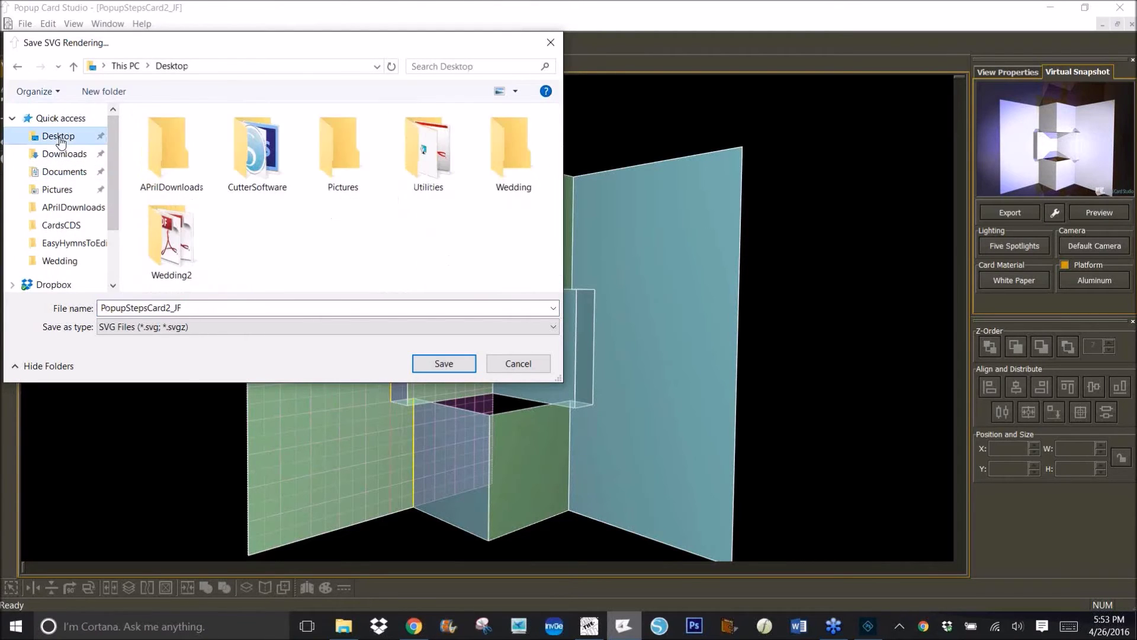
click(445, 363)
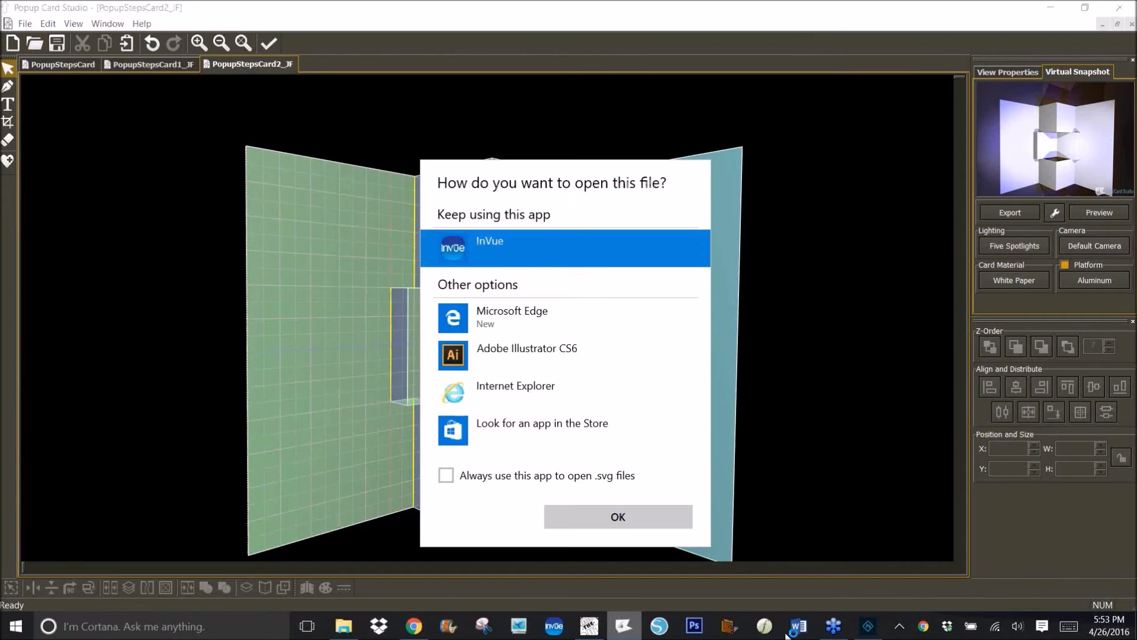
click(615, 517)
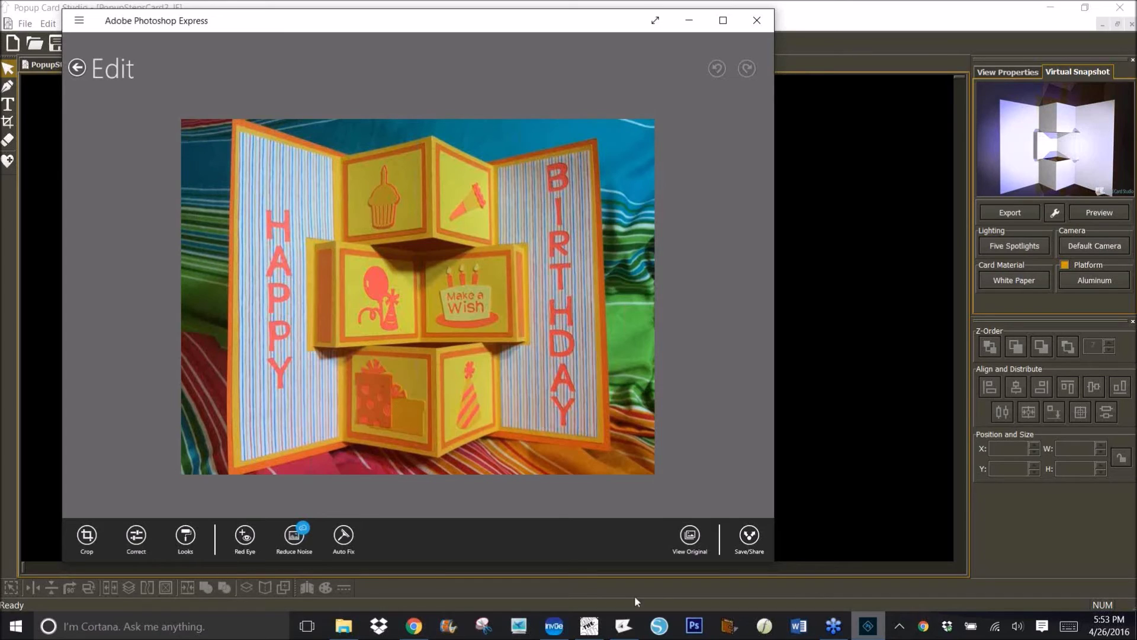
Step: Return to Popup Card Studio and export the project shapes as the SVG file PopupStepsCard2_JF_shapes on the Desktop
mouse_move(593, 630)
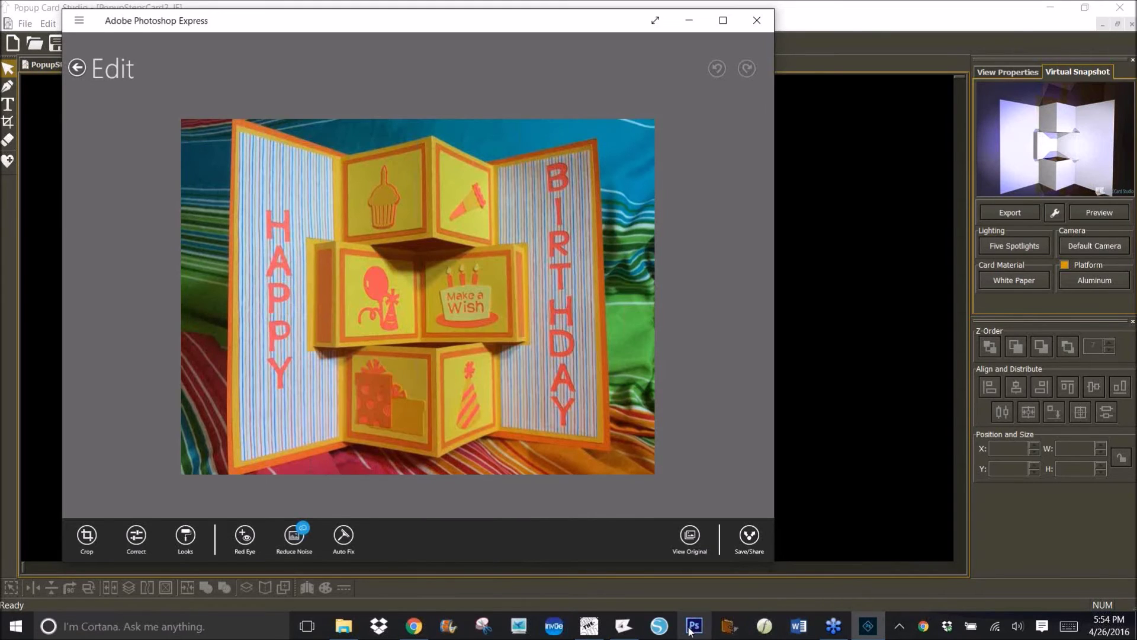
click(628, 629)
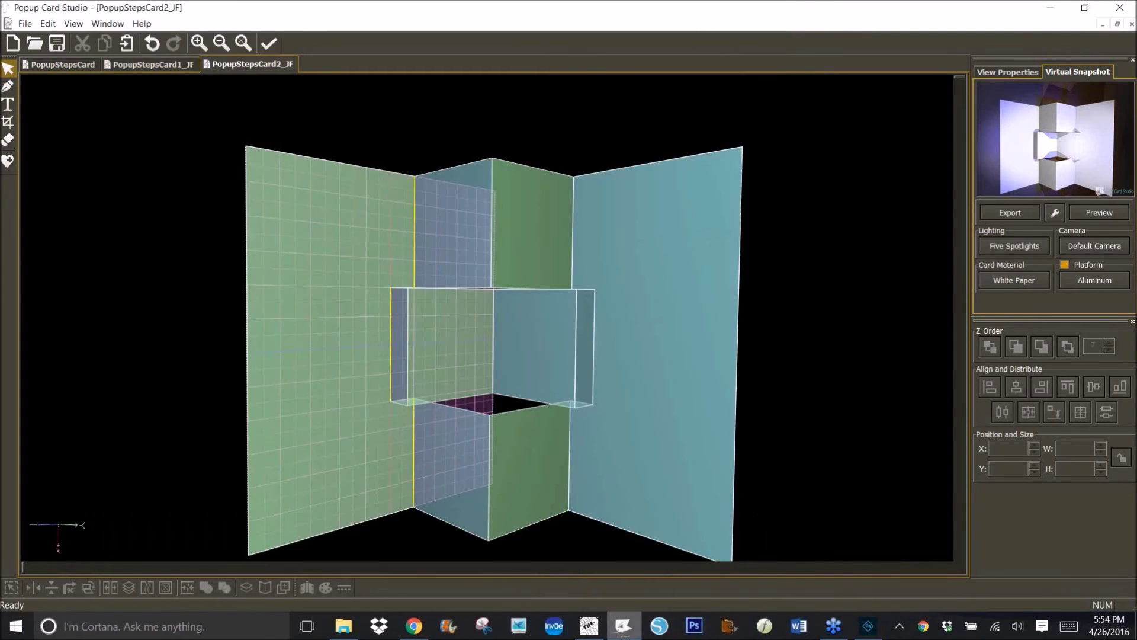
click(25, 23)
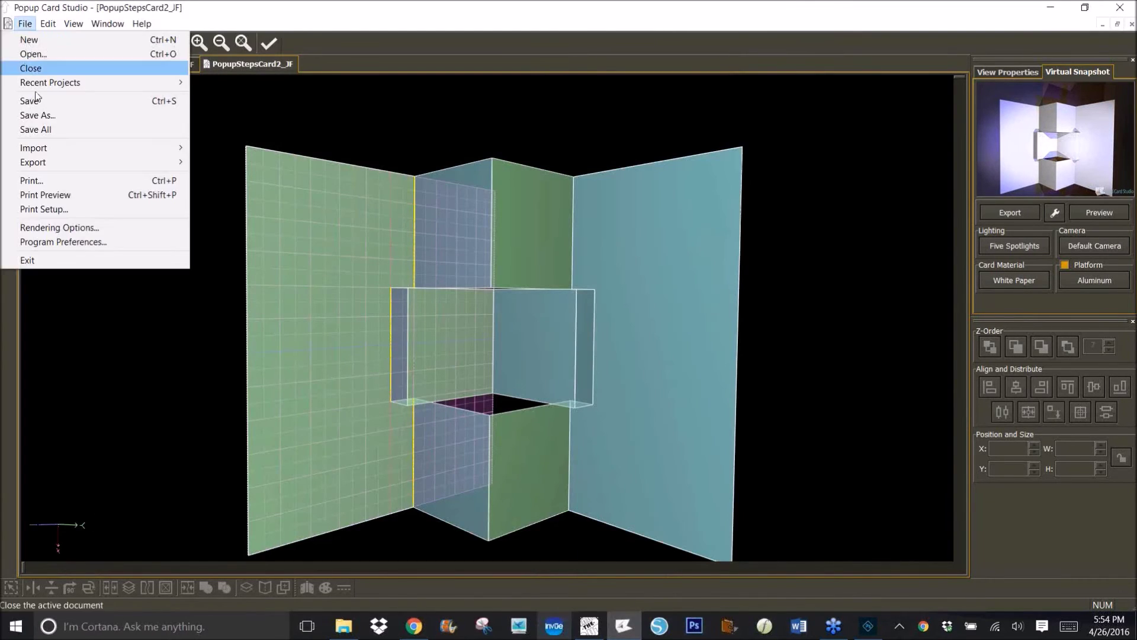
mouse_move(211, 178)
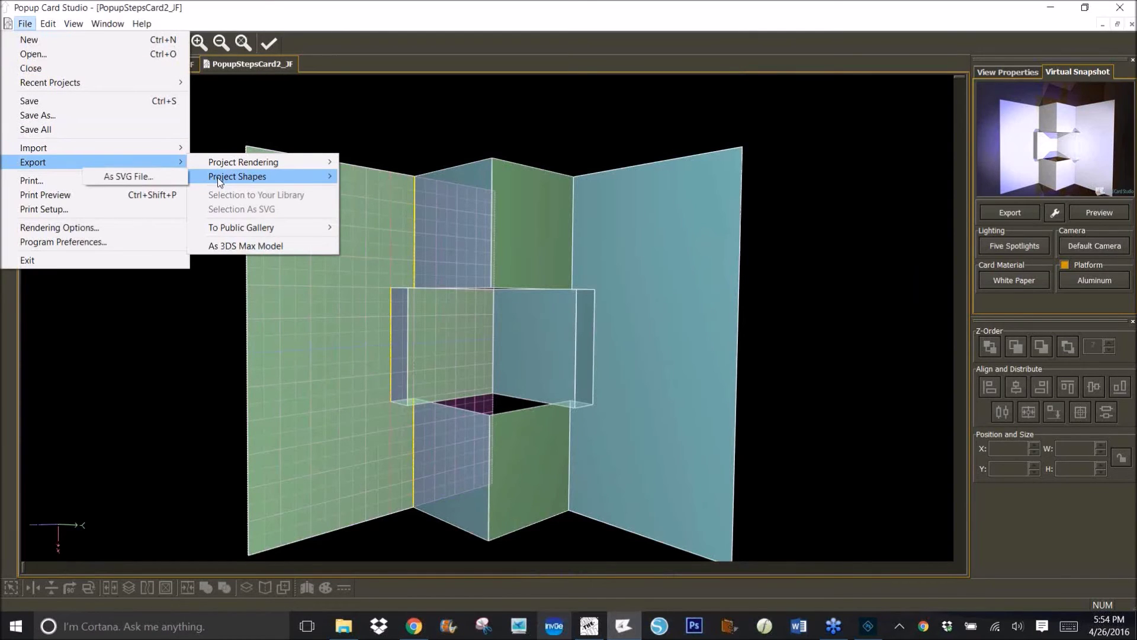
click(149, 175)
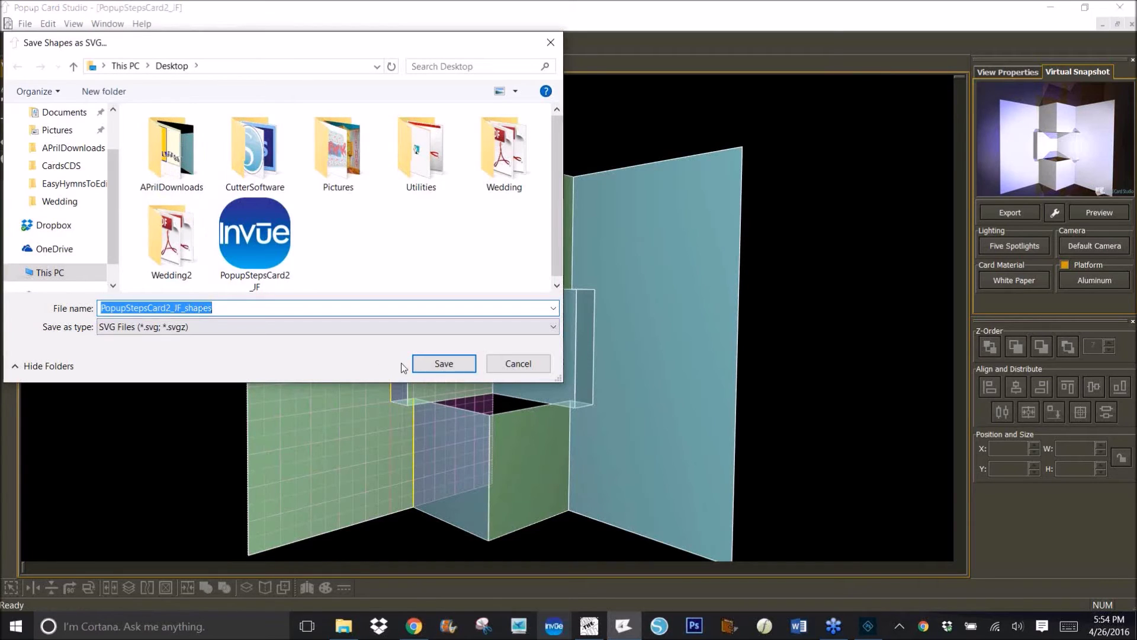
click(437, 363)
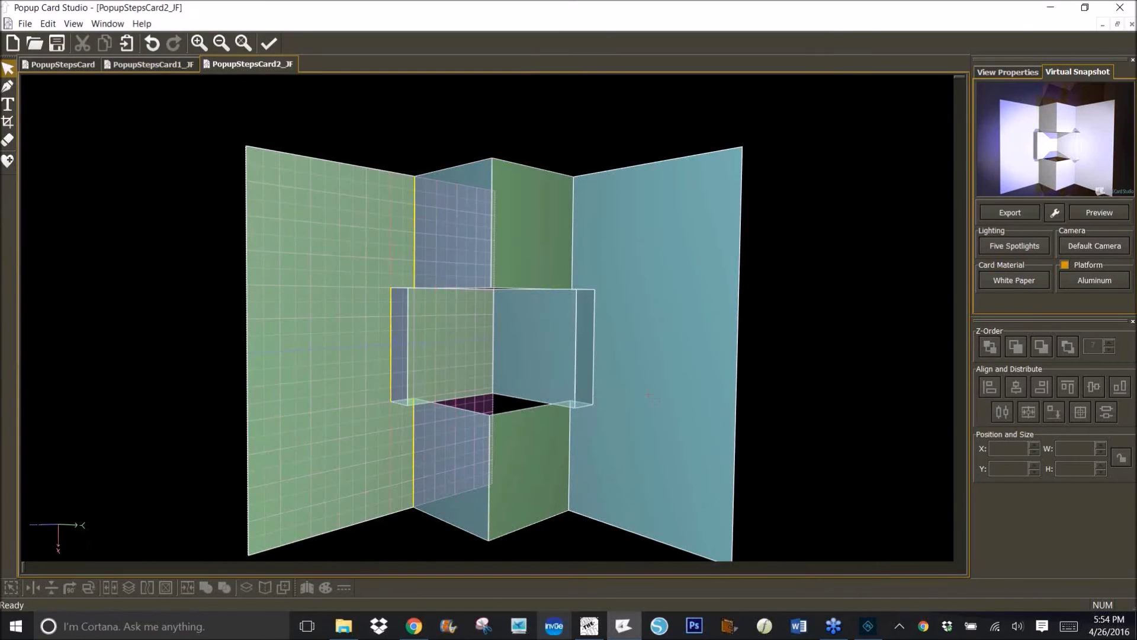
Step: Switch to Make The Cut!, maximize its window and create a new blank project
mouse_move(628, 631)
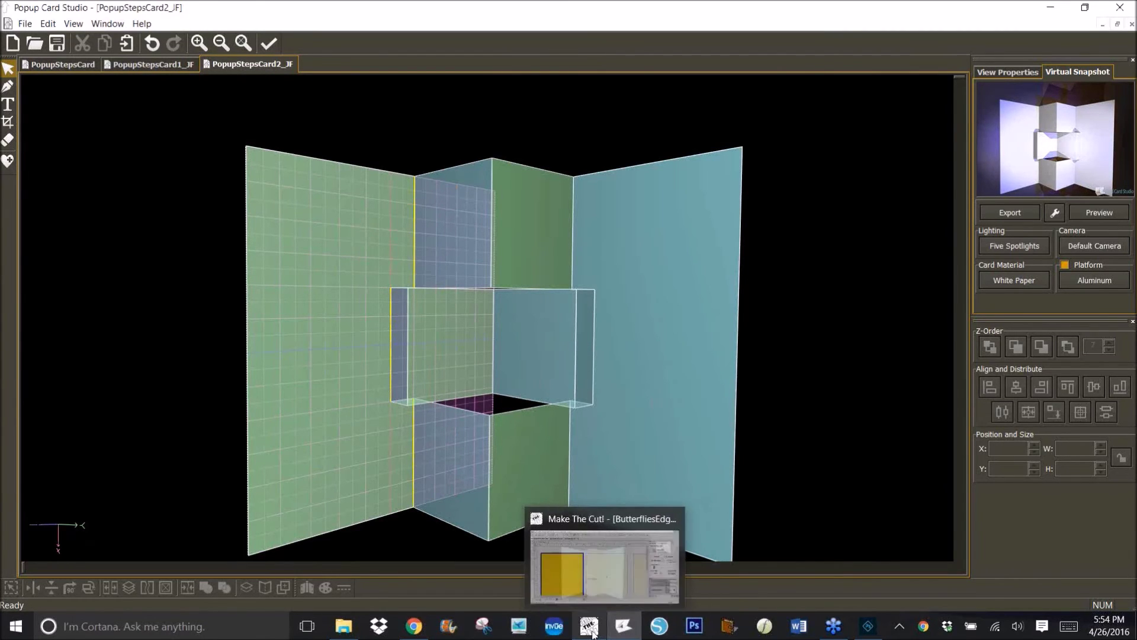
click(595, 631)
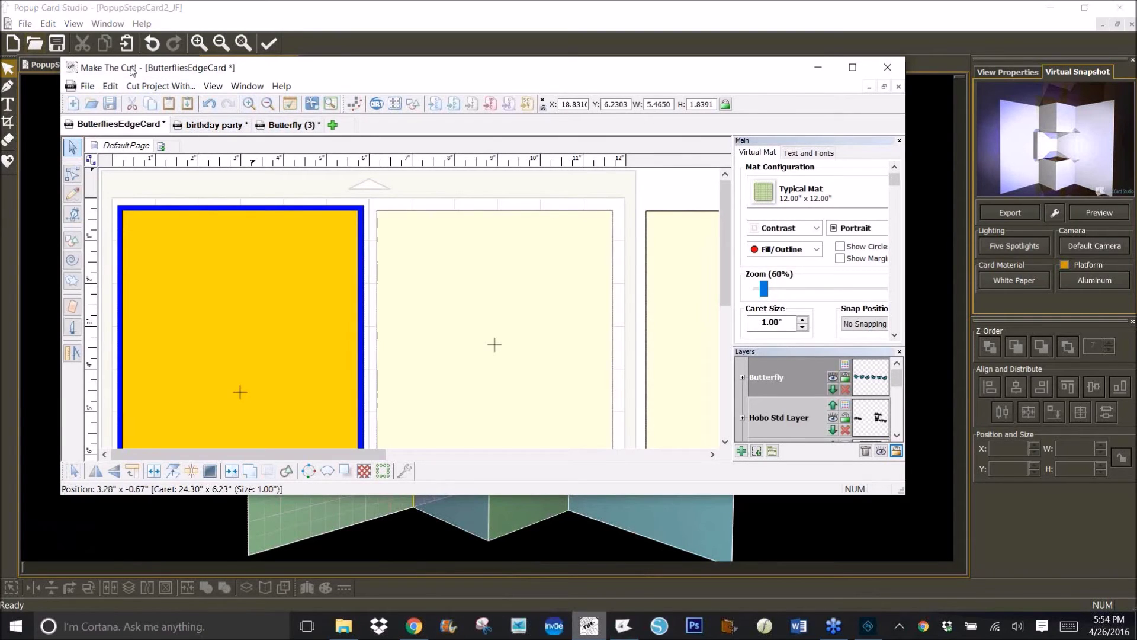
click(853, 68)
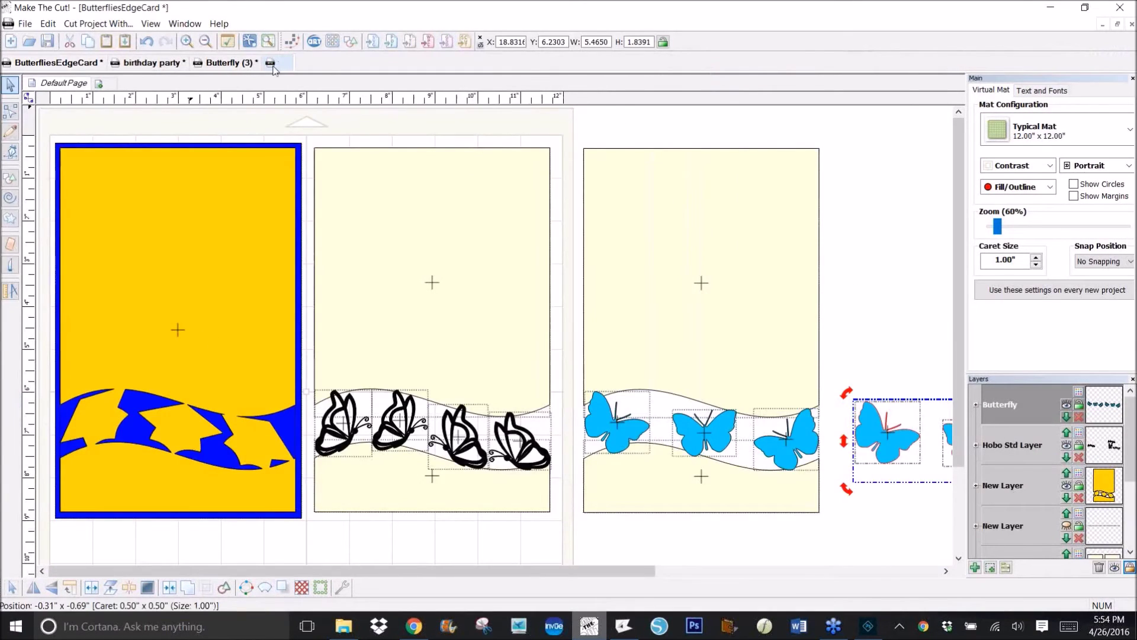
click(272, 64)
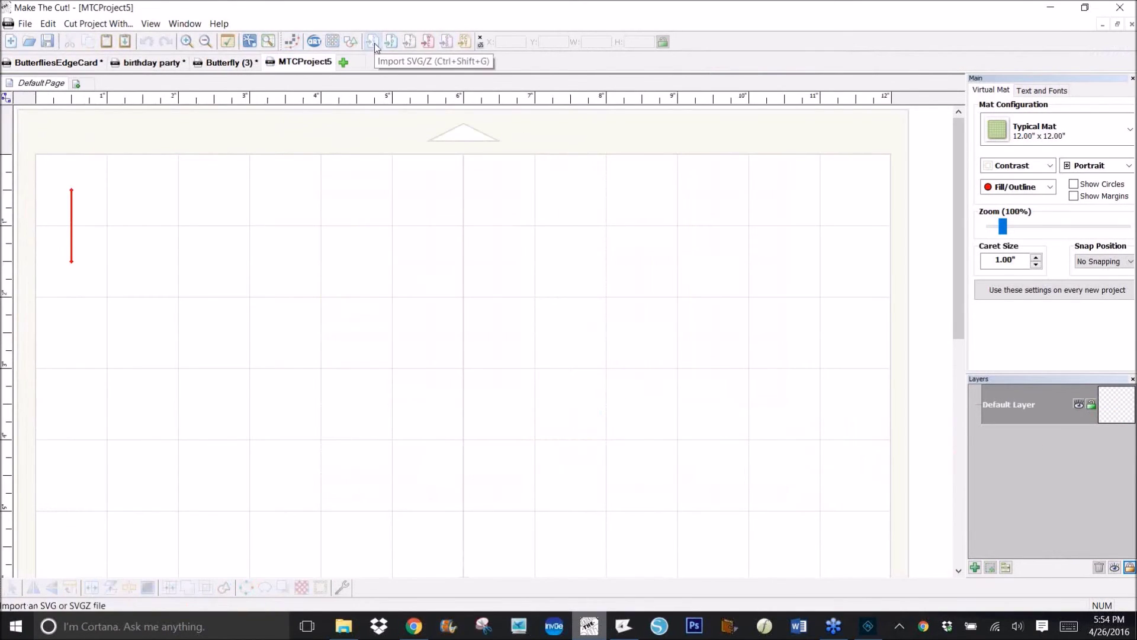
Step: Import the SVG file PopupStepsCard2_JF from the Desktop into the new project
click(375, 44)
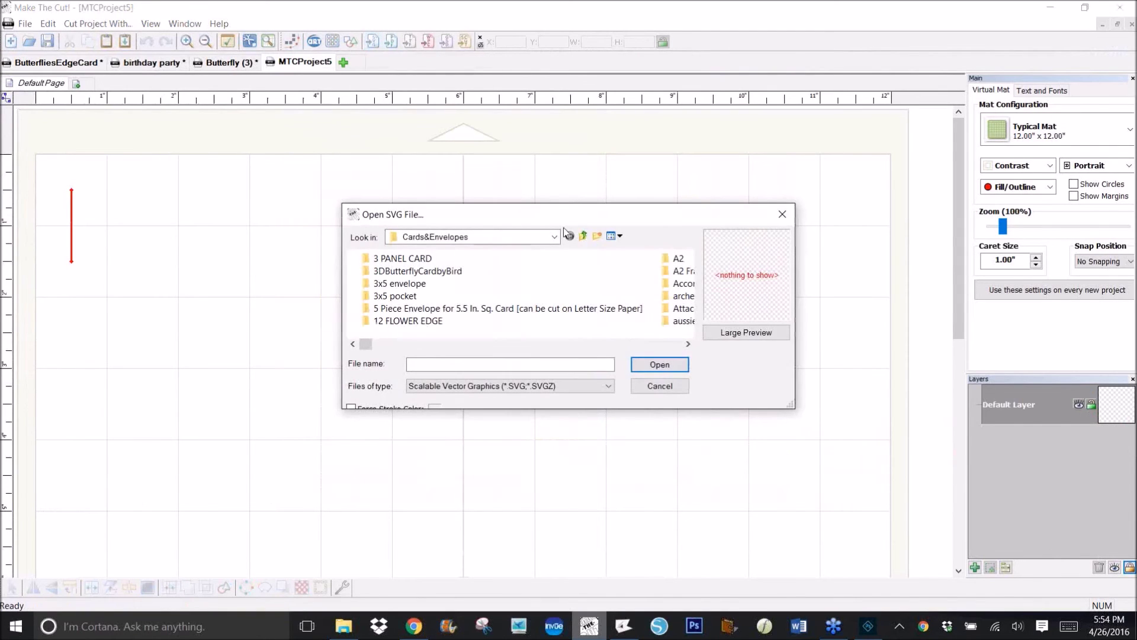
click(582, 236)
click(582, 236)
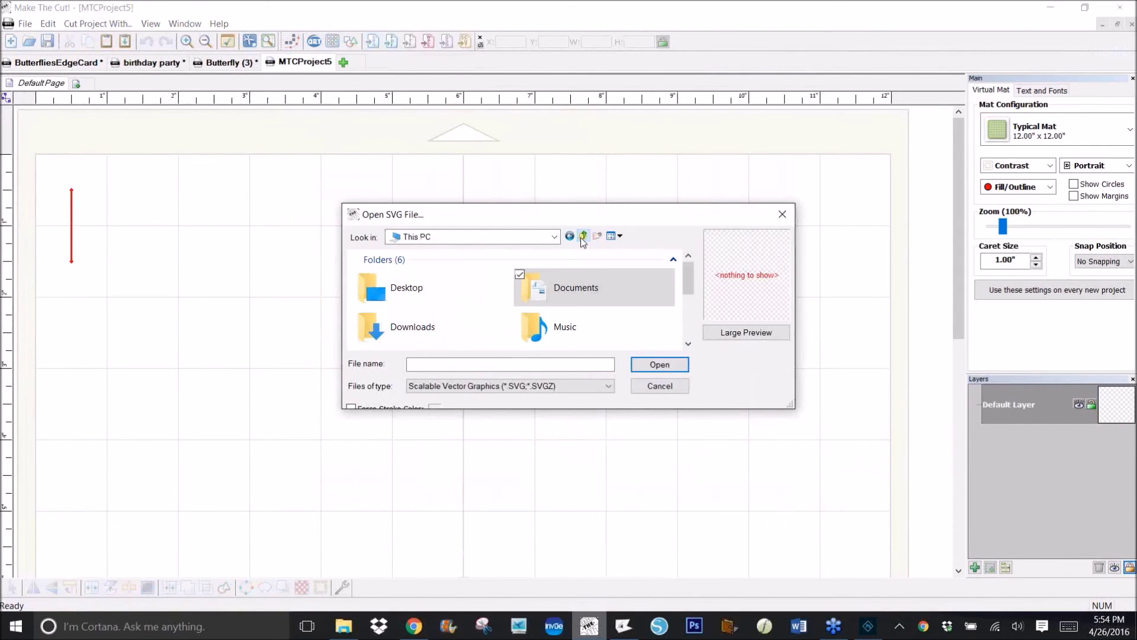
double_click(408, 292)
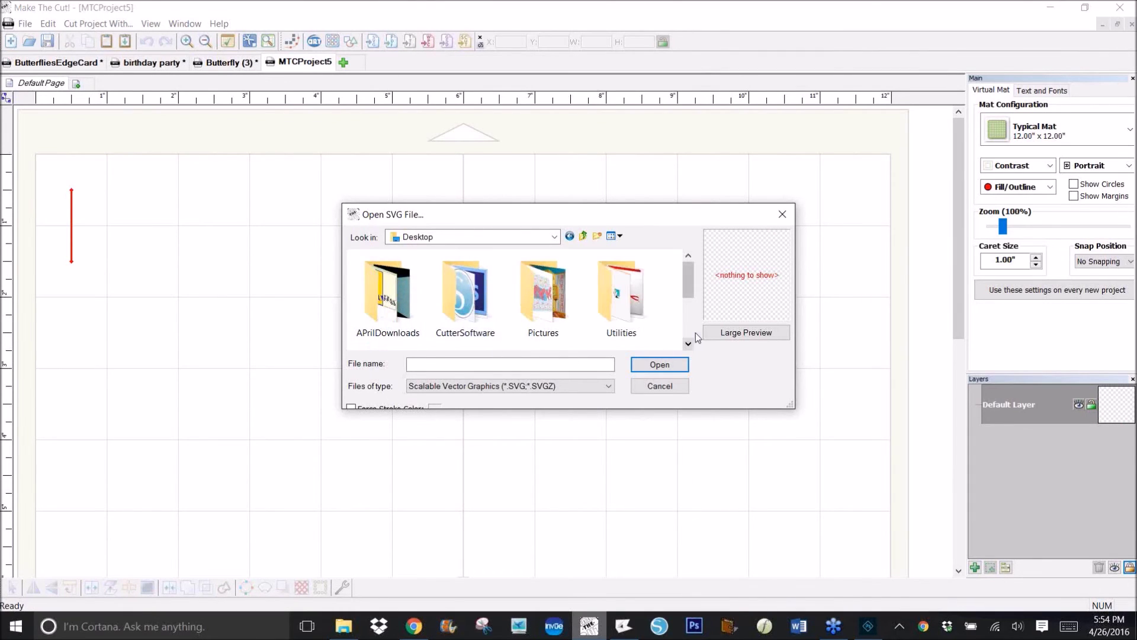
drag(691, 294, 684, 338)
click(547, 310)
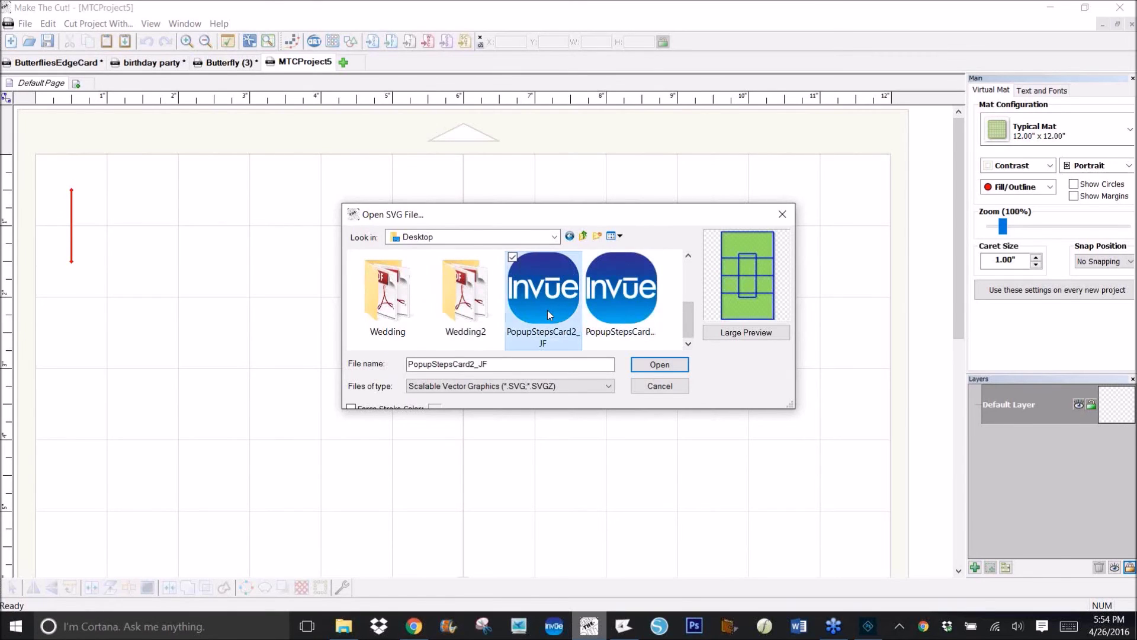
double_click(547, 310)
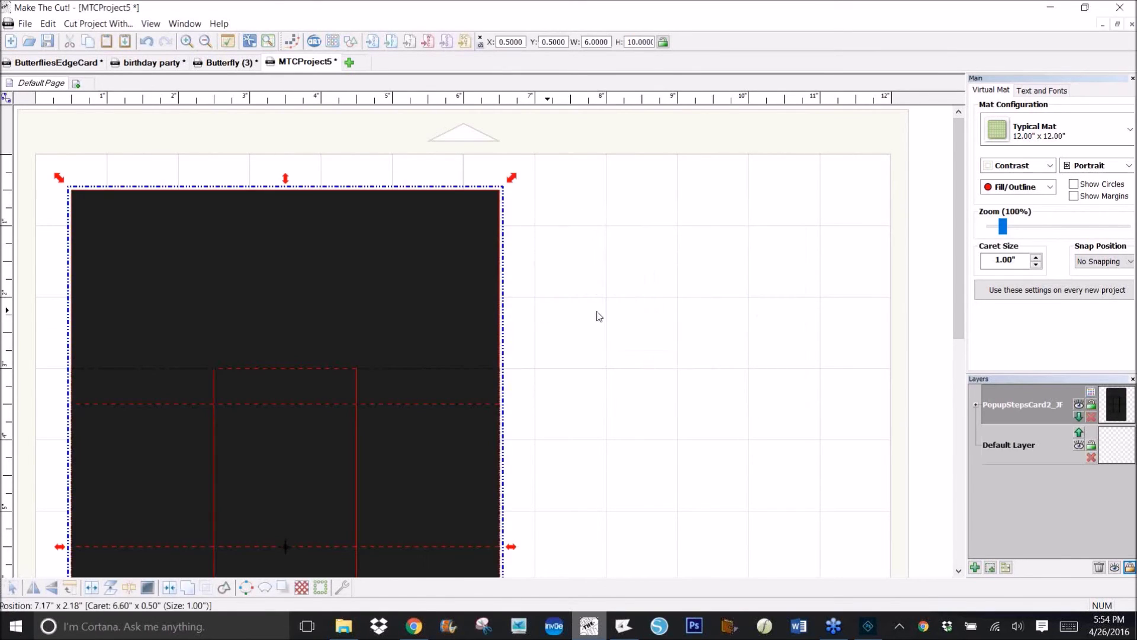
Step: Recolor the imported PopupStepsCard2_JF layer pale yellow and check its cut and fold lines
drag(958, 310, 940, 395)
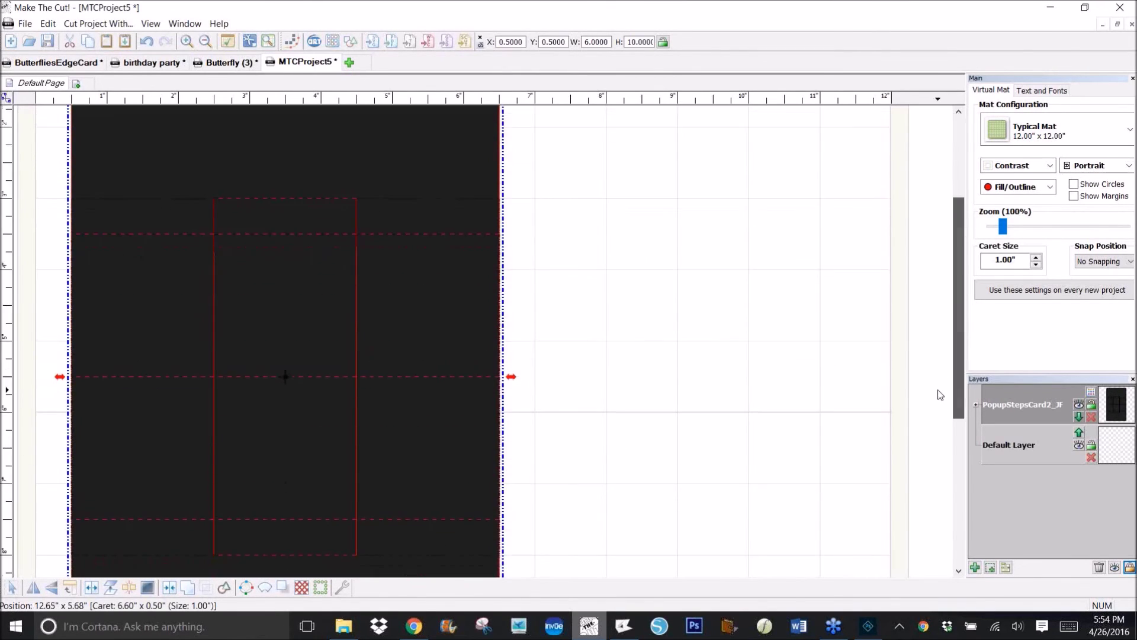
click(1091, 392)
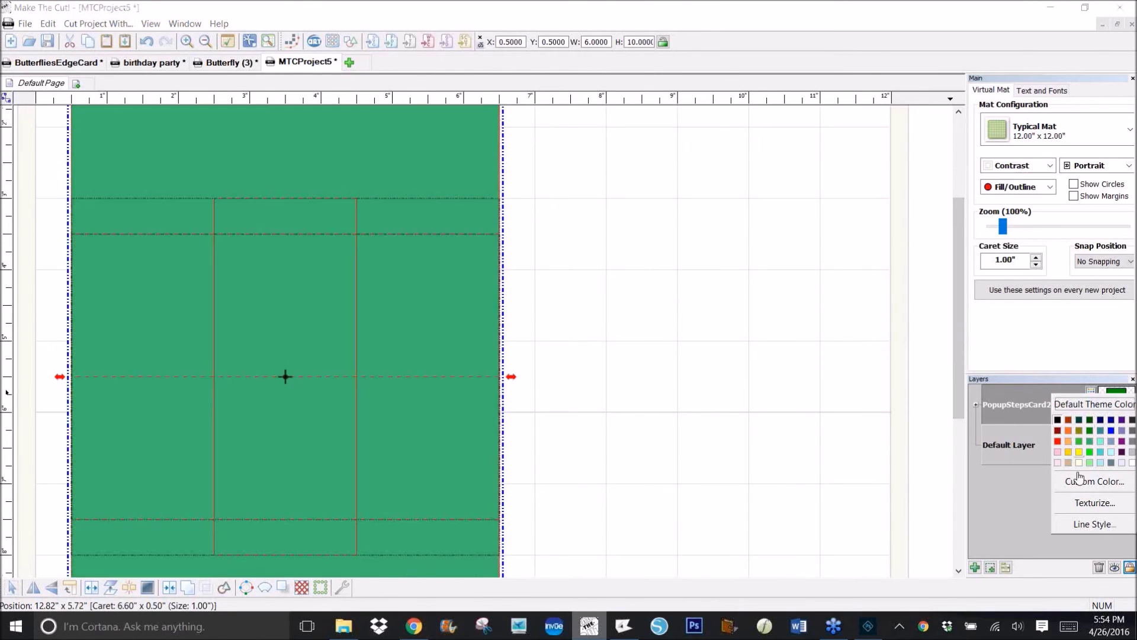
click(1079, 463)
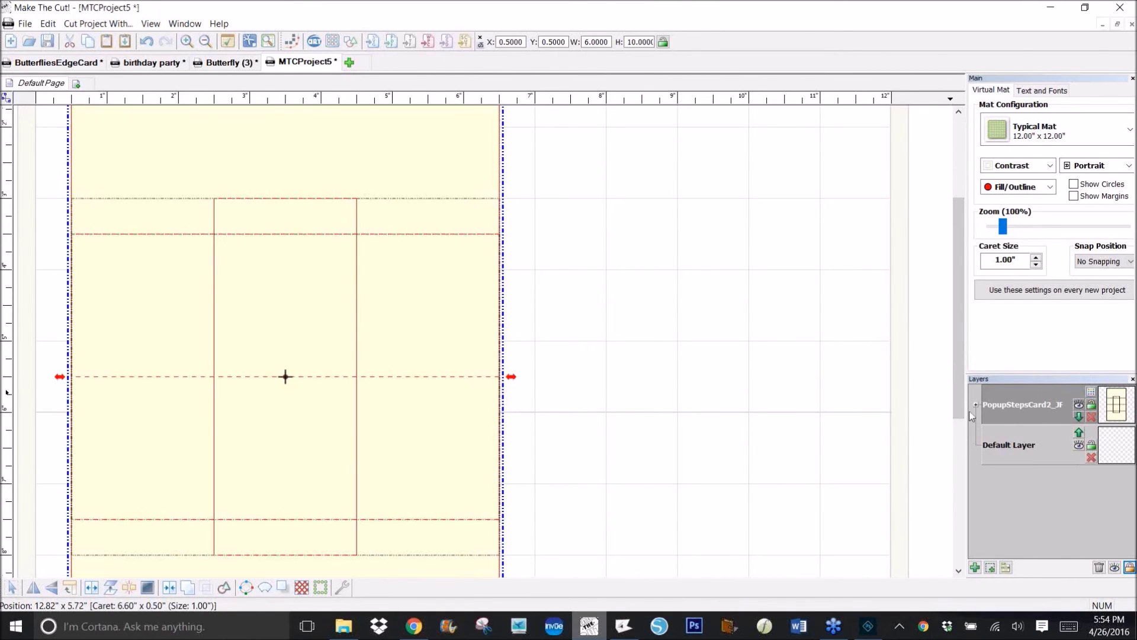
drag(958, 402, 932, 501)
scroll(934, 455, up, 5)
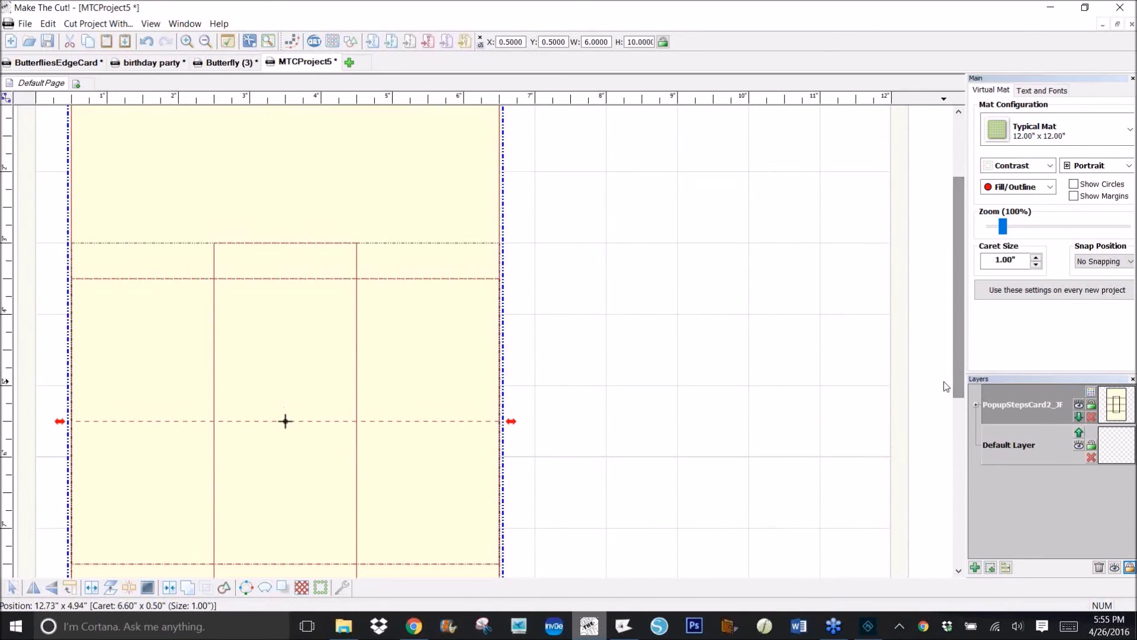
Step: Split the card layer with To Each Its Own and hide the layer holding the card outline and vertical cuts
right_click(1018, 407)
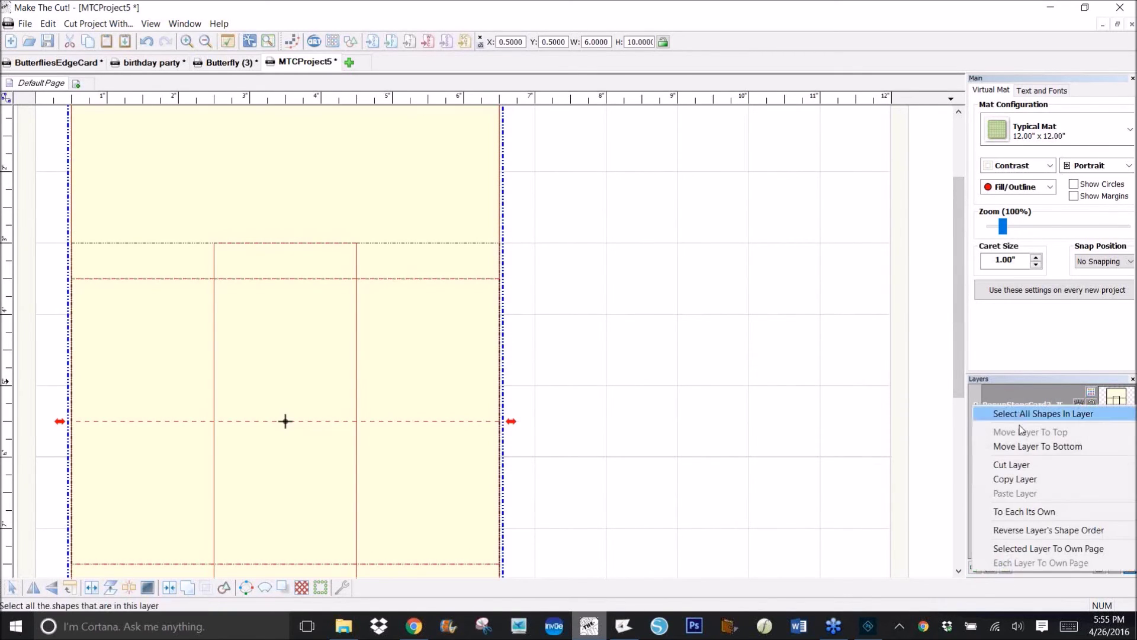
click(1028, 513)
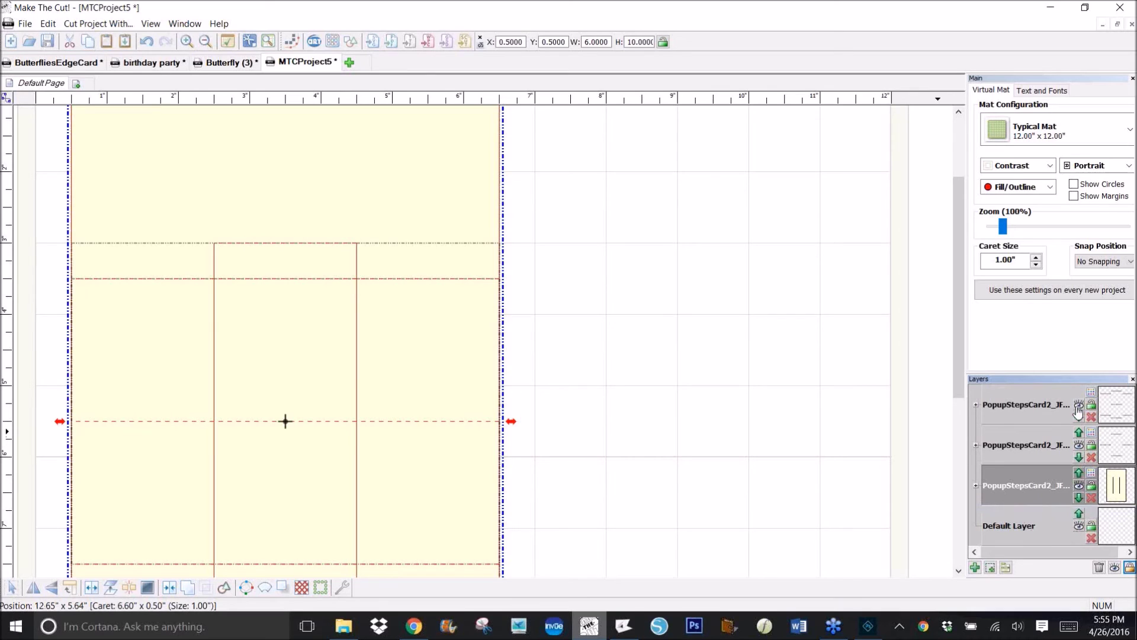
click(1079, 487)
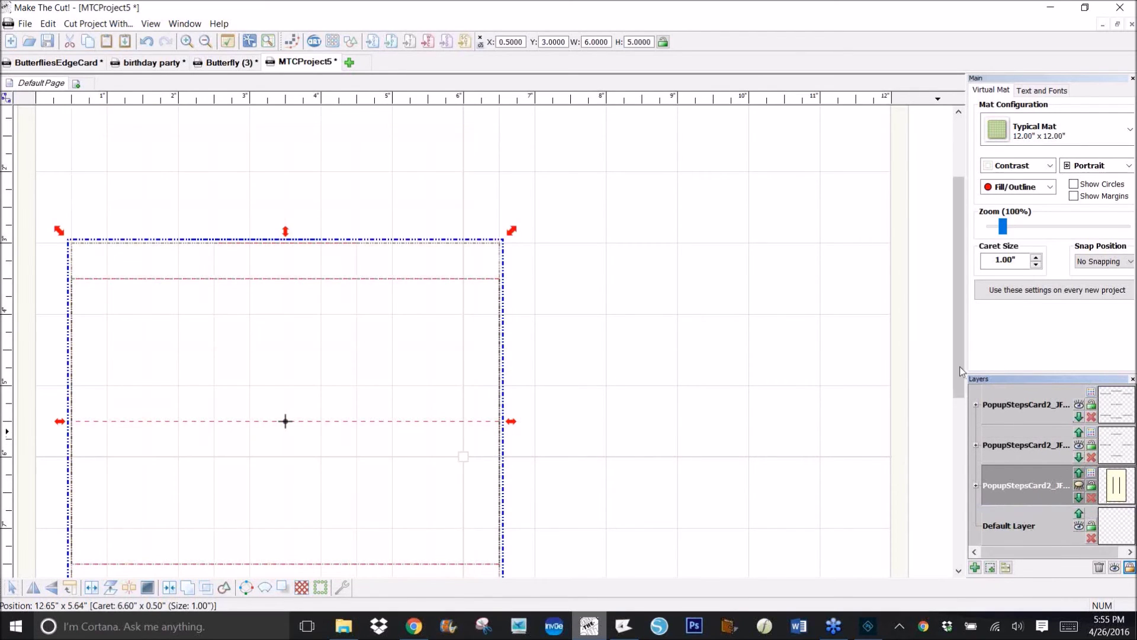
drag(961, 372, 954, 415)
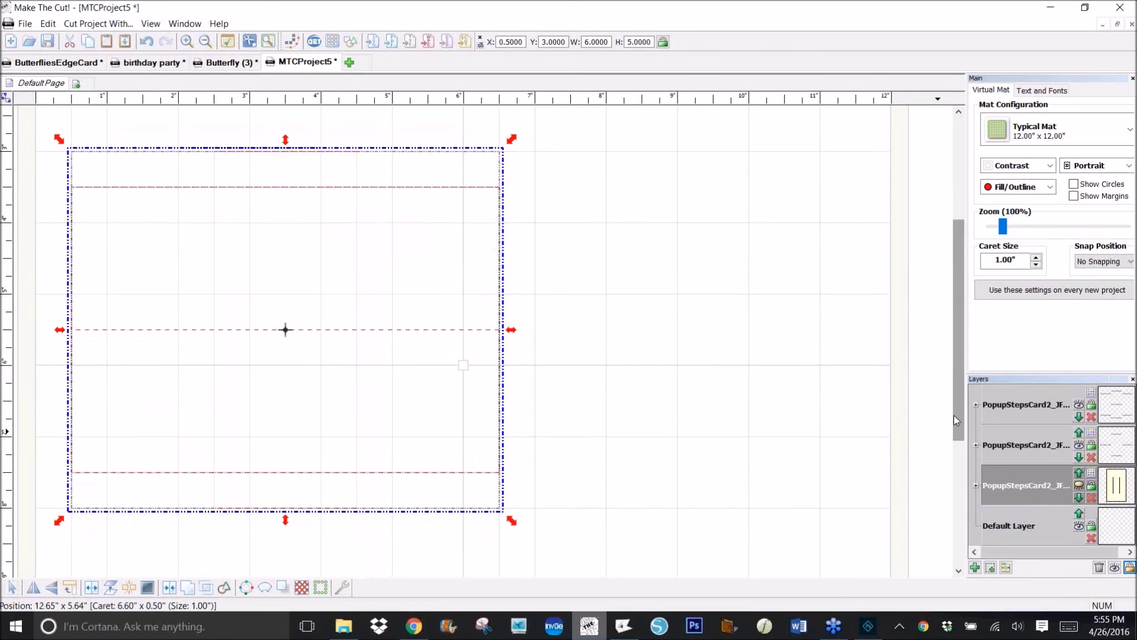
Step: Set the line style of the uppermost fold-line layer to No Dashes
click(1091, 393)
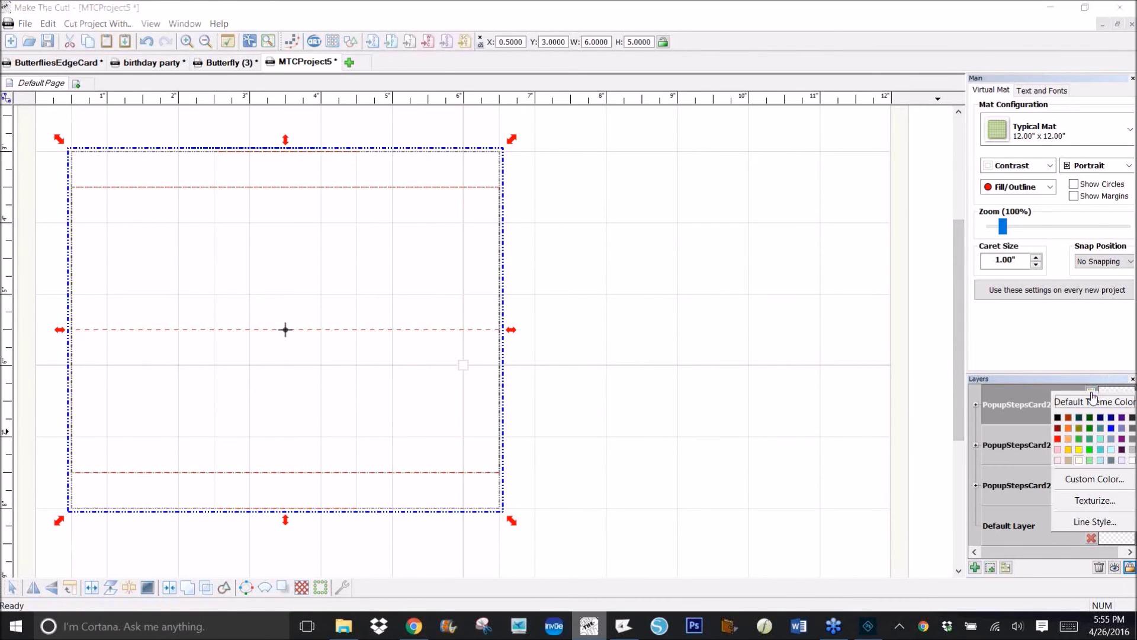
click(1092, 523)
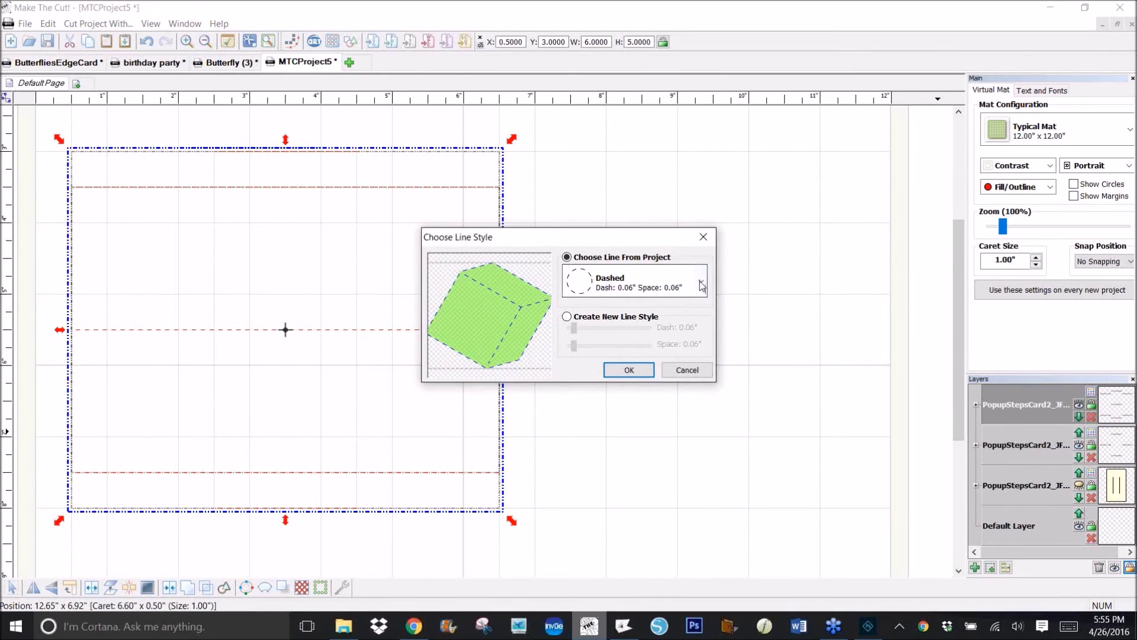
click(701, 285)
click(610, 314)
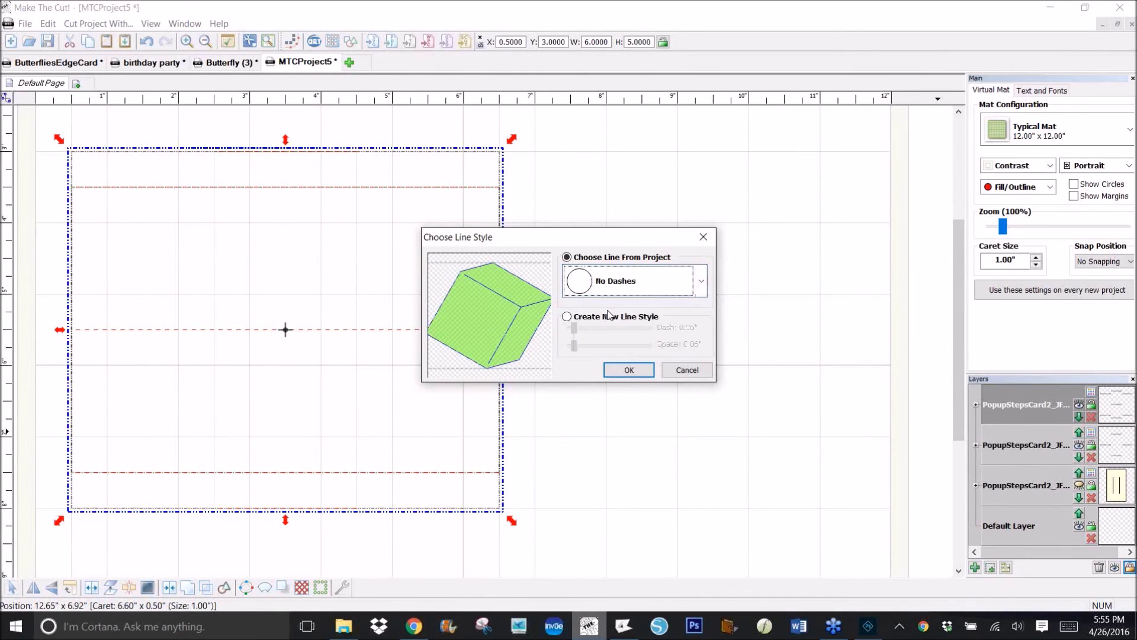
click(628, 370)
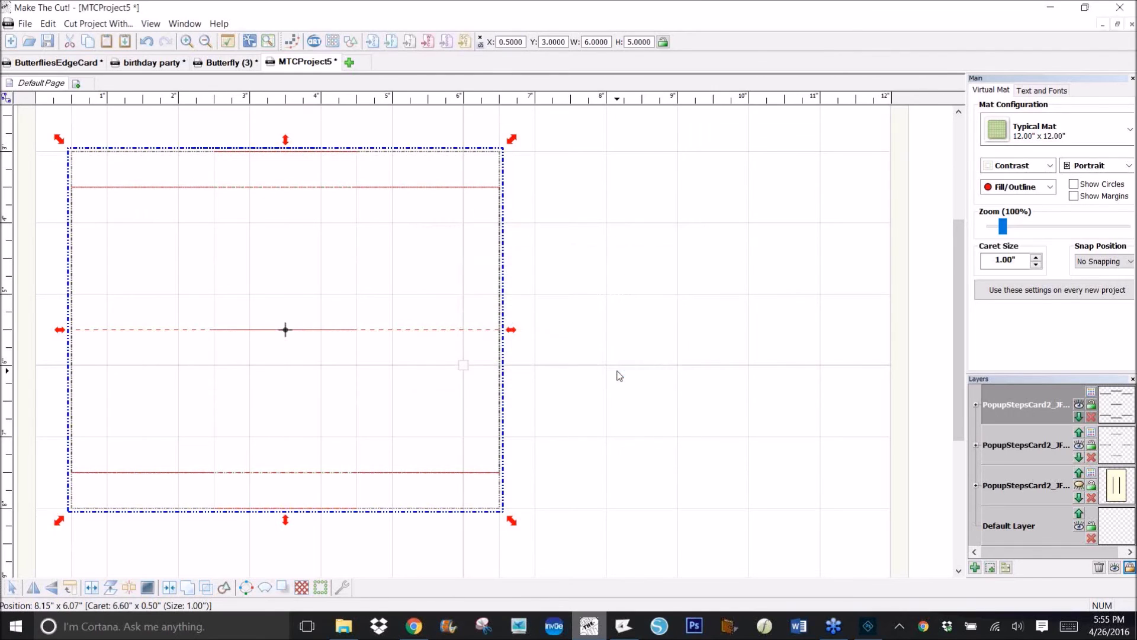
Step: Set the line style of the second fold-line layer to No Dashes and deselect the card
click(1093, 439)
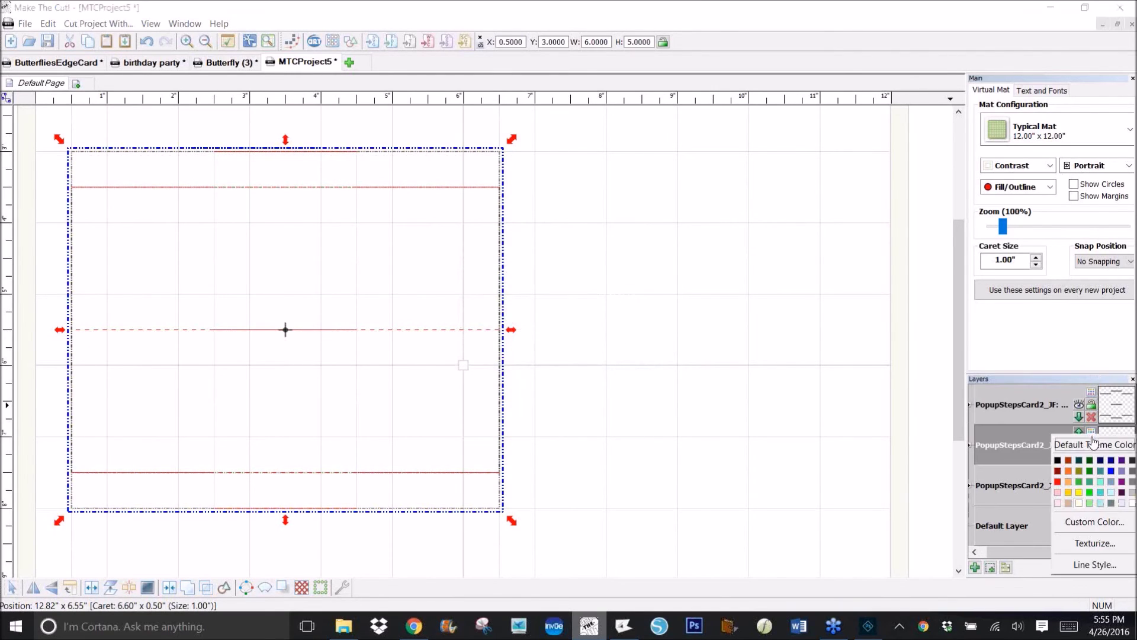
click(1097, 568)
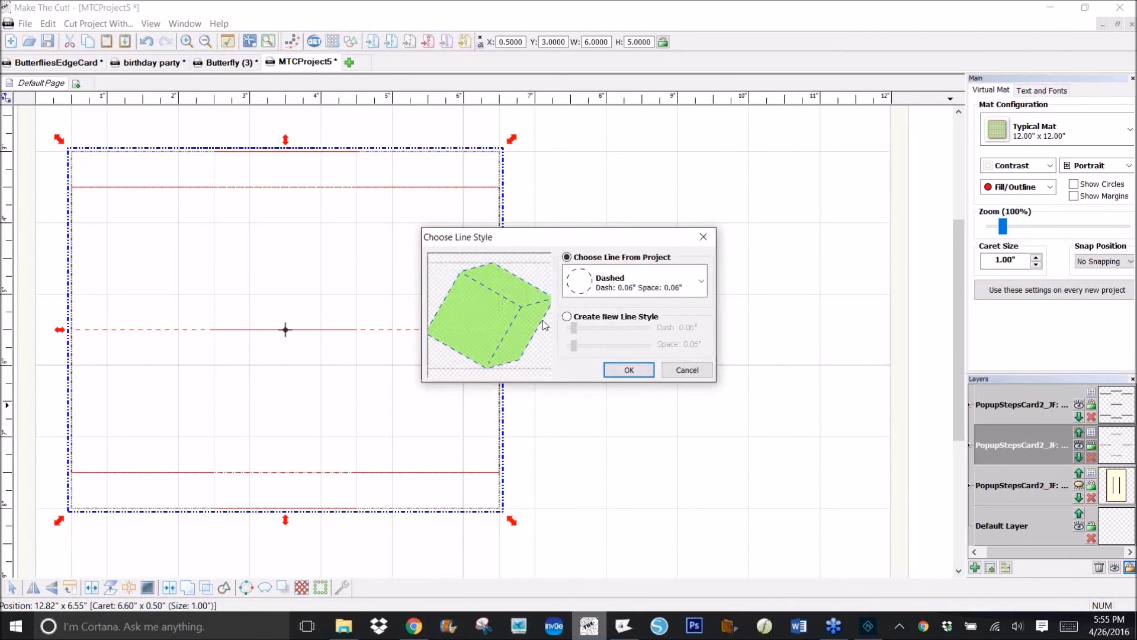
click(700, 282)
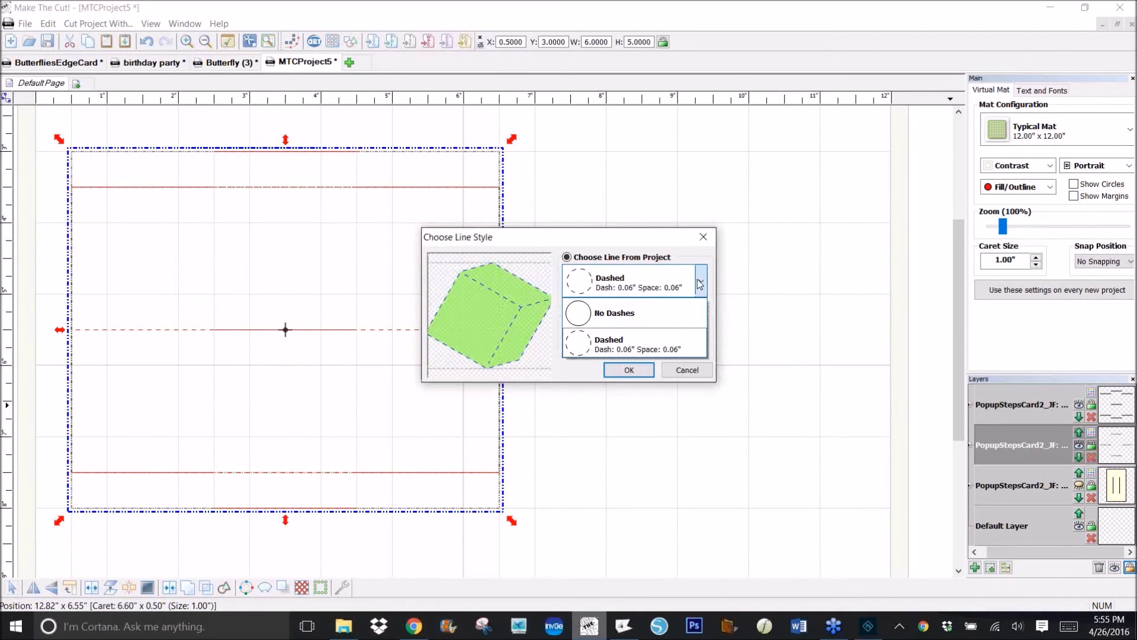
click(619, 314)
click(629, 370)
click(720, 390)
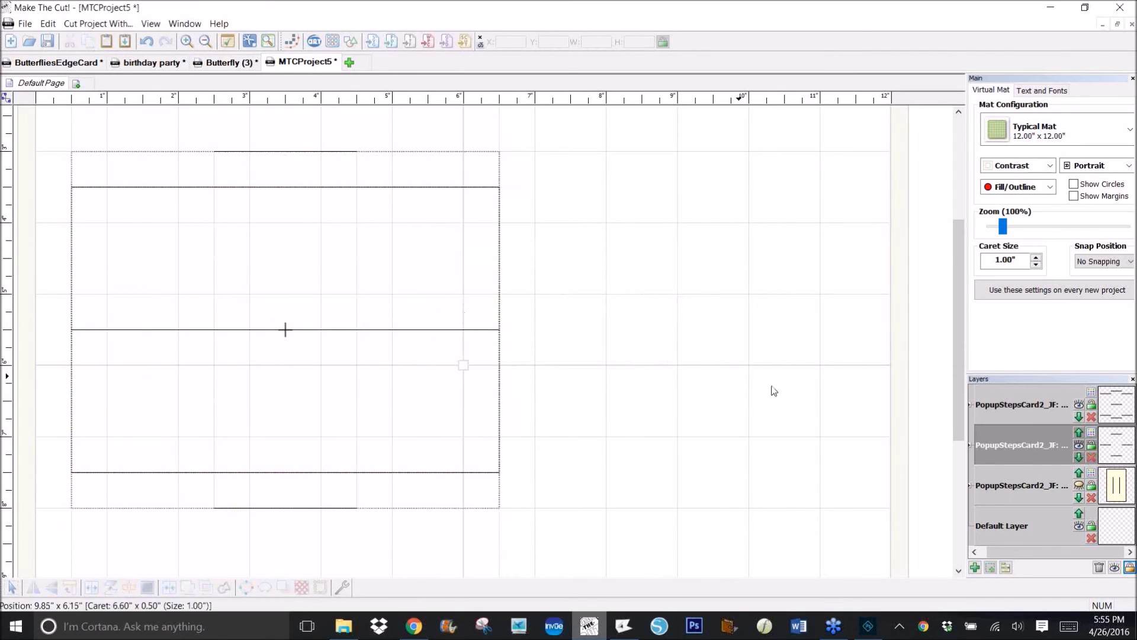
Step: Give the uppermost fold-line layer a new line style with 0.06" dashes and wider spaces
click(1092, 394)
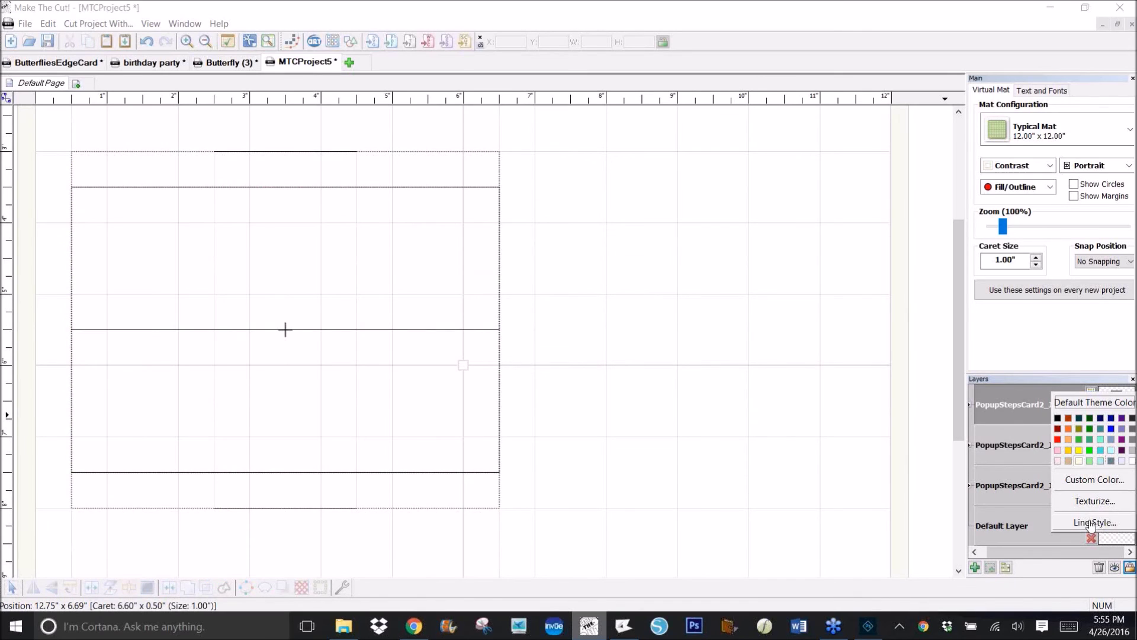
click(1091, 523)
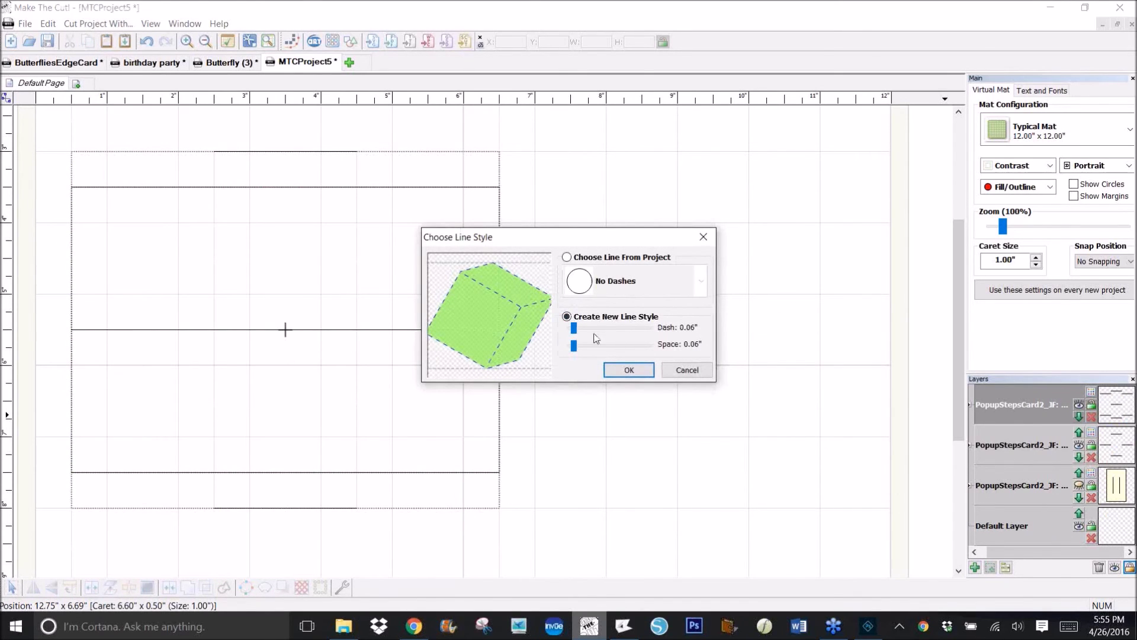
drag(574, 347, 581, 347)
click(626, 370)
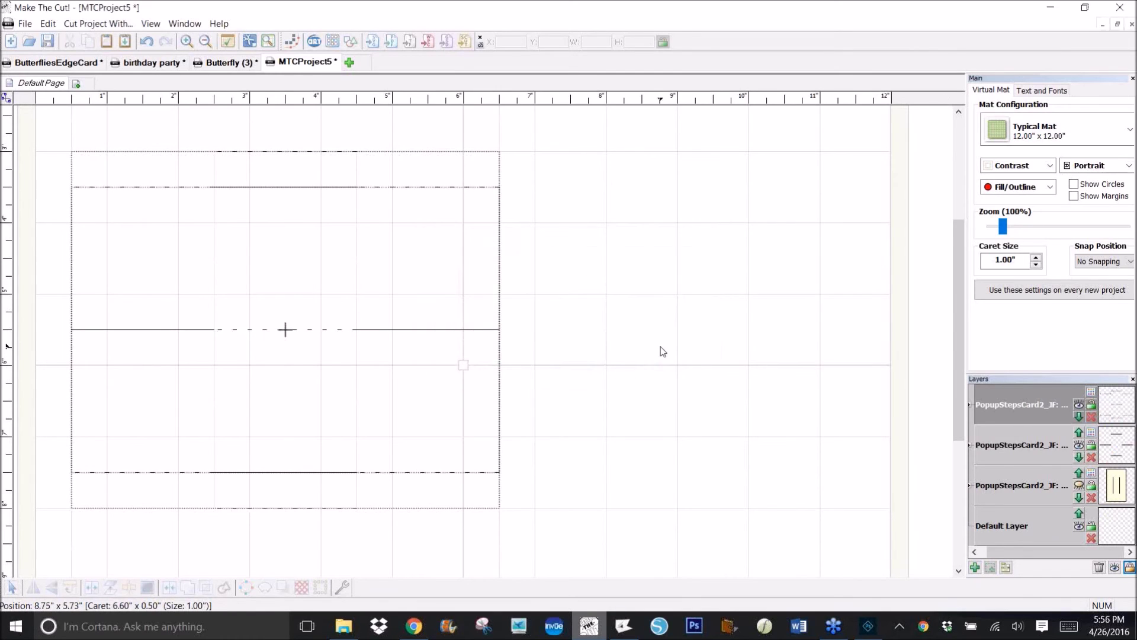
Step: Give the second fold-line layer a new line style with 0.06" dashes and 0.15" spaces
click(1092, 433)
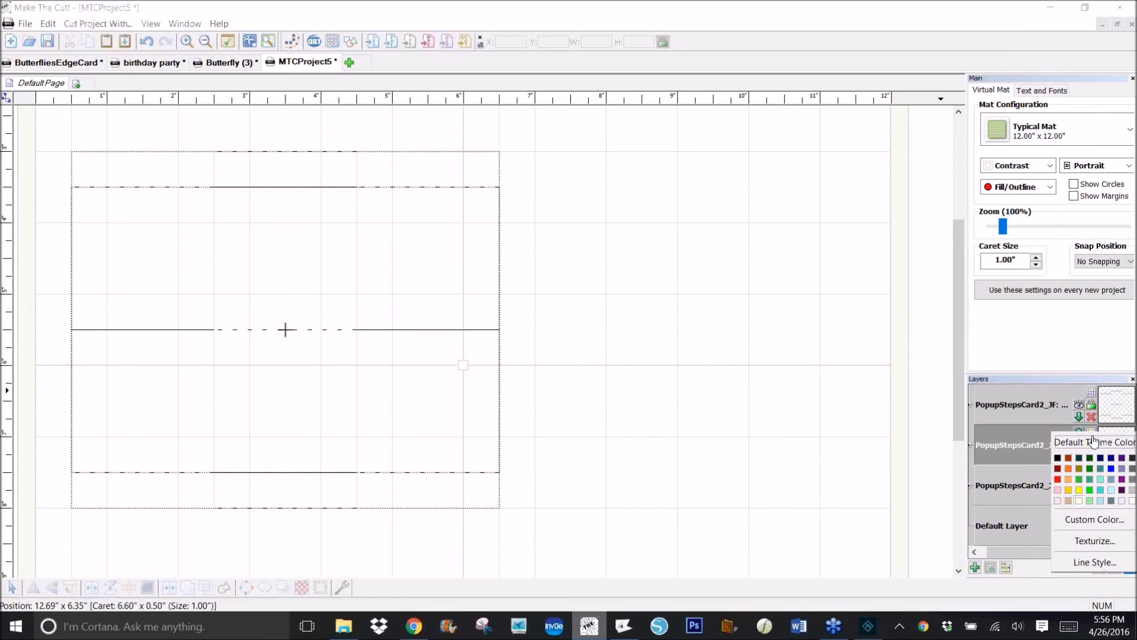
click(1089, 562)
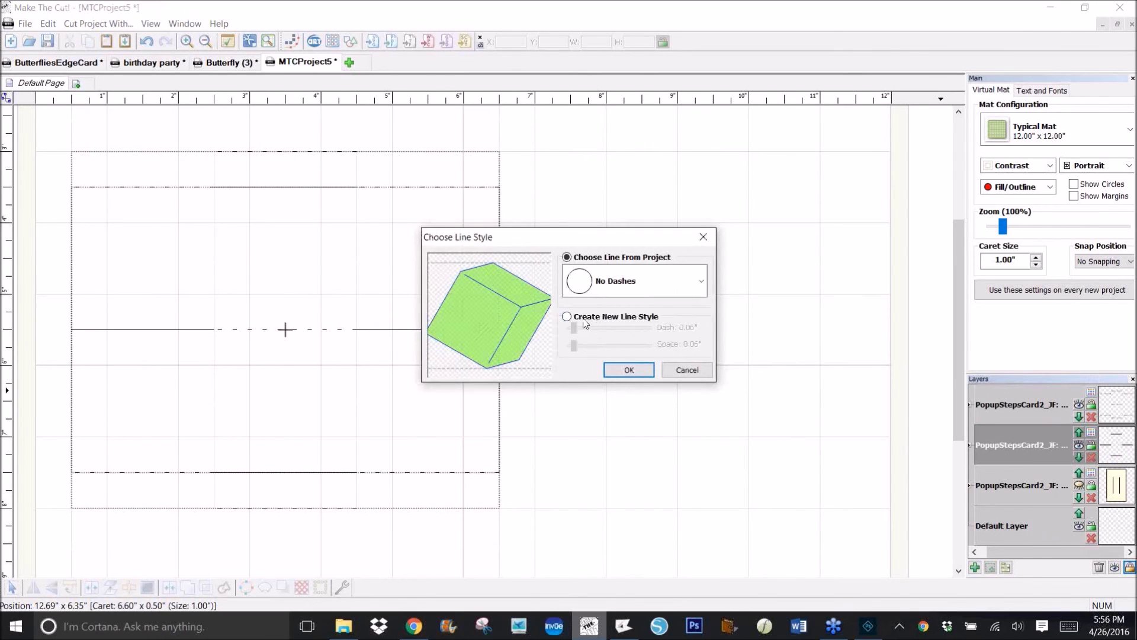
click(567, 317)
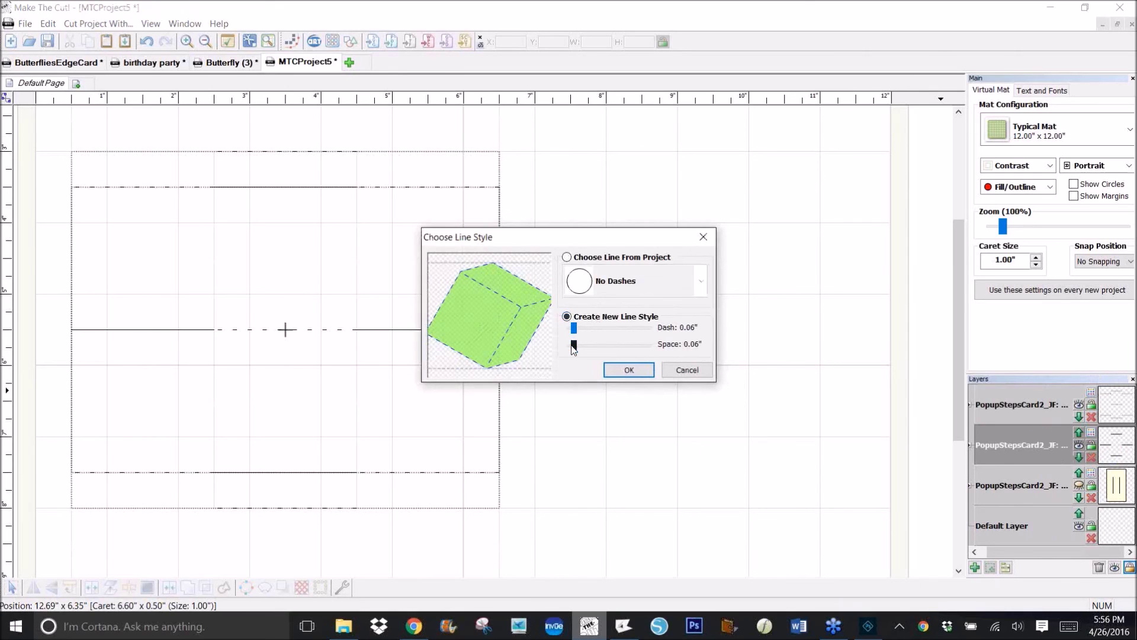
drag(574, 345, 578, 345)
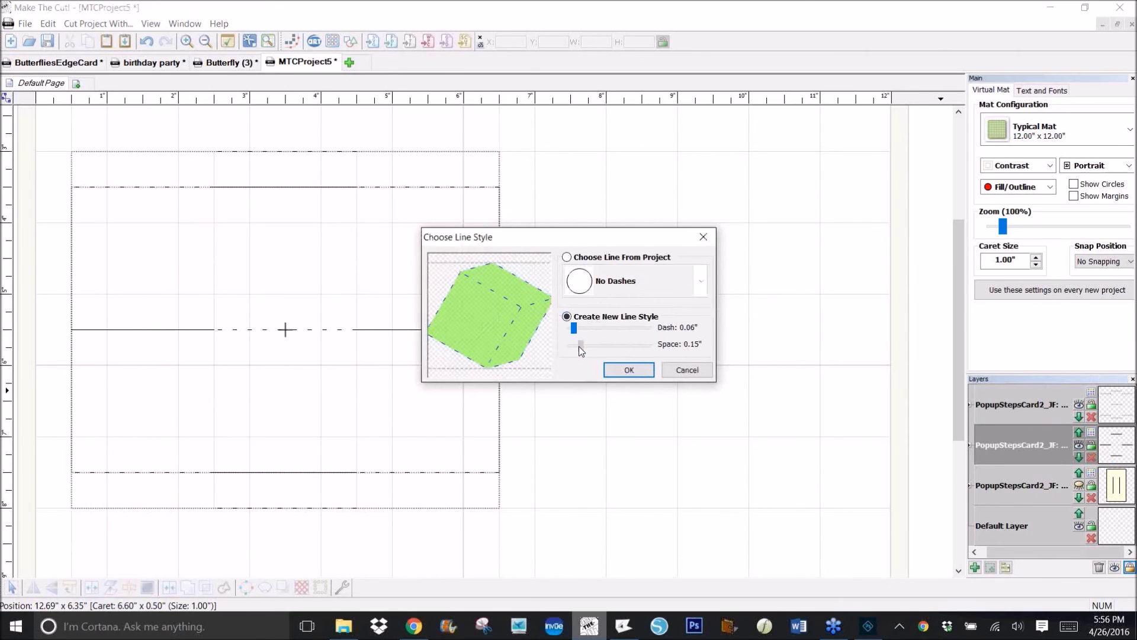
click(629, 370)
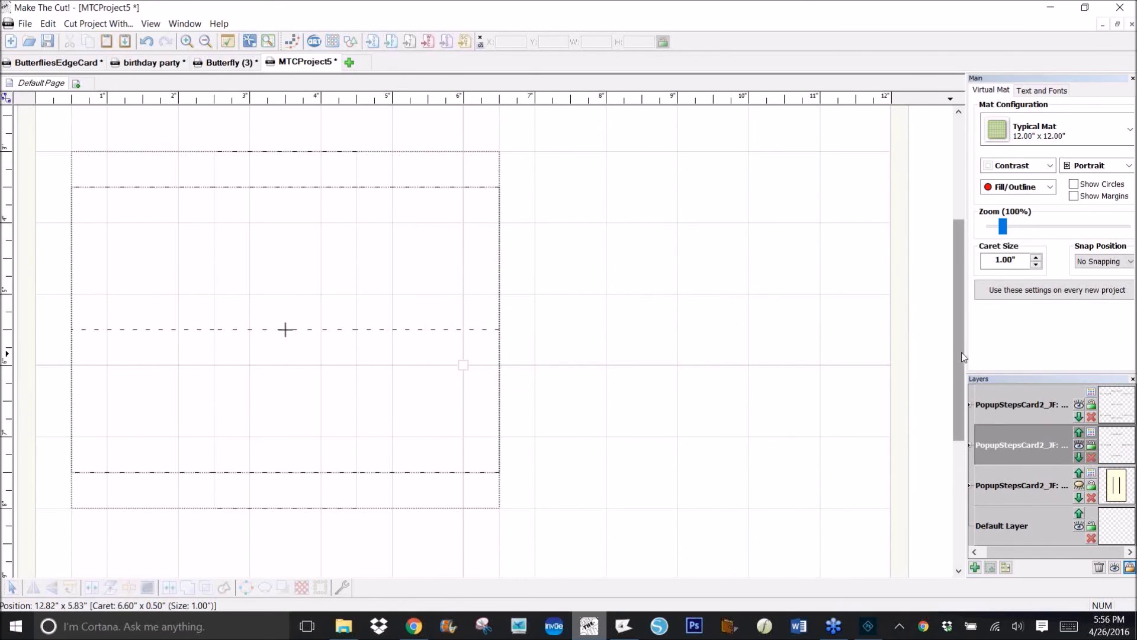
Step: Hide both fold-line layers and show the layer with the card outline and vertical cuts
mouse_move(961, 354)
mouse_down()
mouse_move(957, 370)
mouse_move(957, 333)
mouse_move(954, 360)
mouse_up()
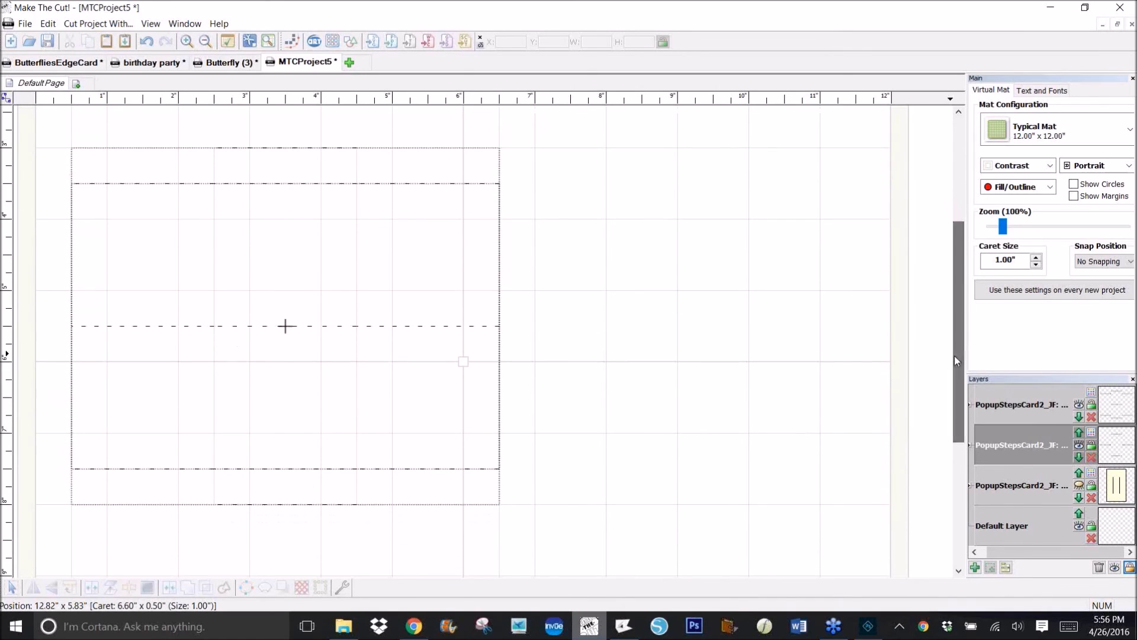
click(1078, 445)
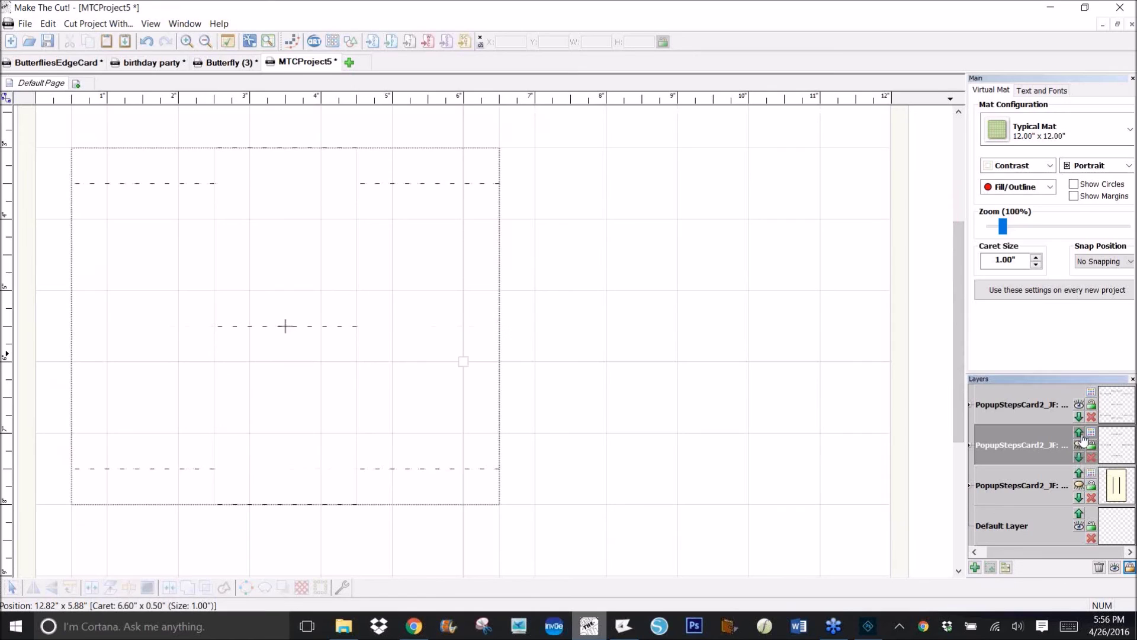
click(1079, 408)
click(1079, 485)
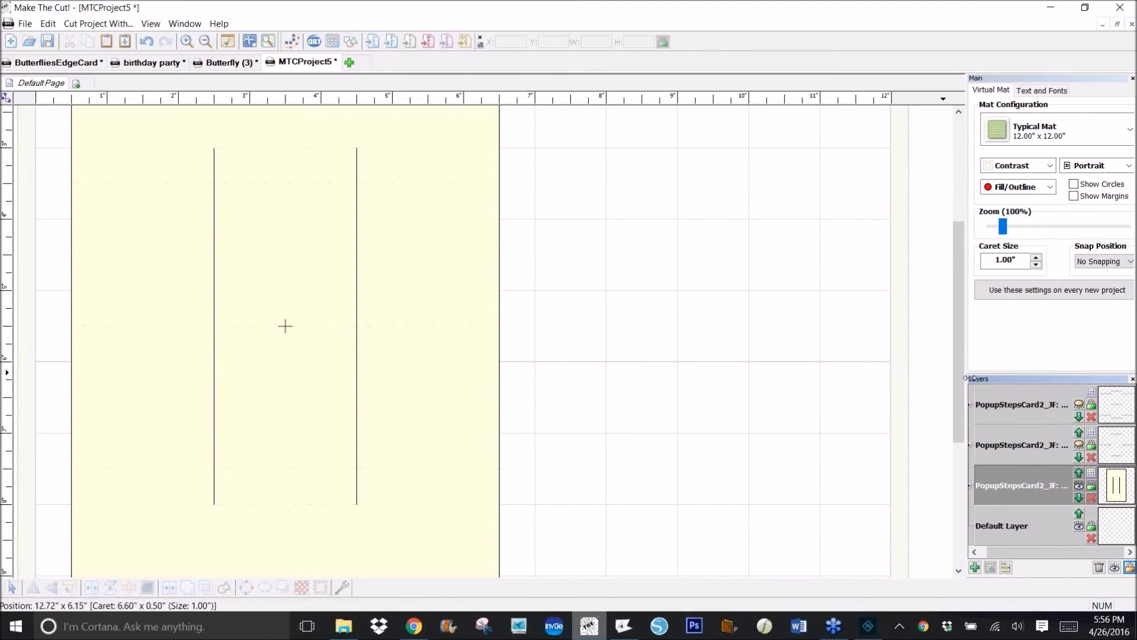
mouse_move(962, 386)
mouse_down()
mouse_move(958, 334)
mouse_move(946, 422)
mouse_move(950, 398)
mouse_up()
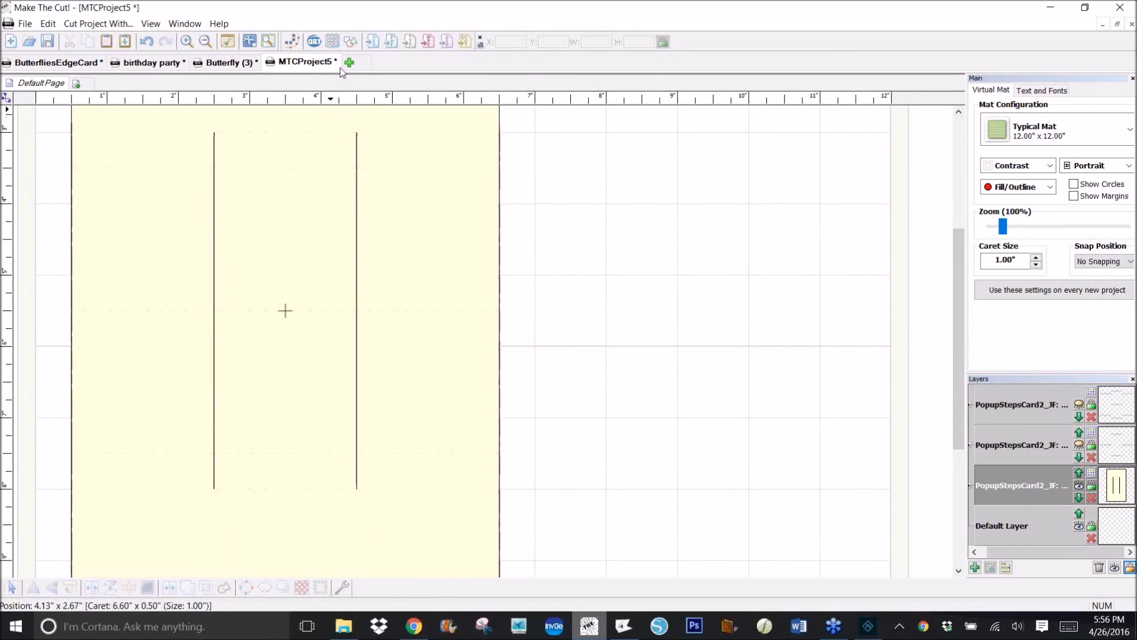
Step: Import the SVG file PopupStepsCard2_JF_shapes from the Desktop into the project
click(373, 45)
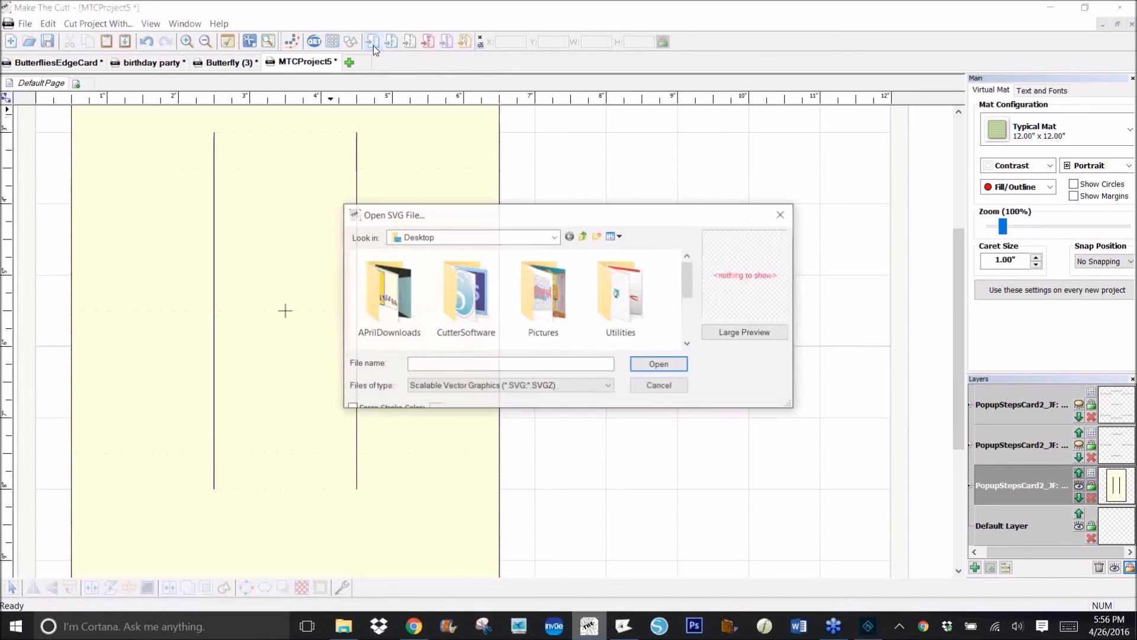
scroll(688, 294, down, 3)
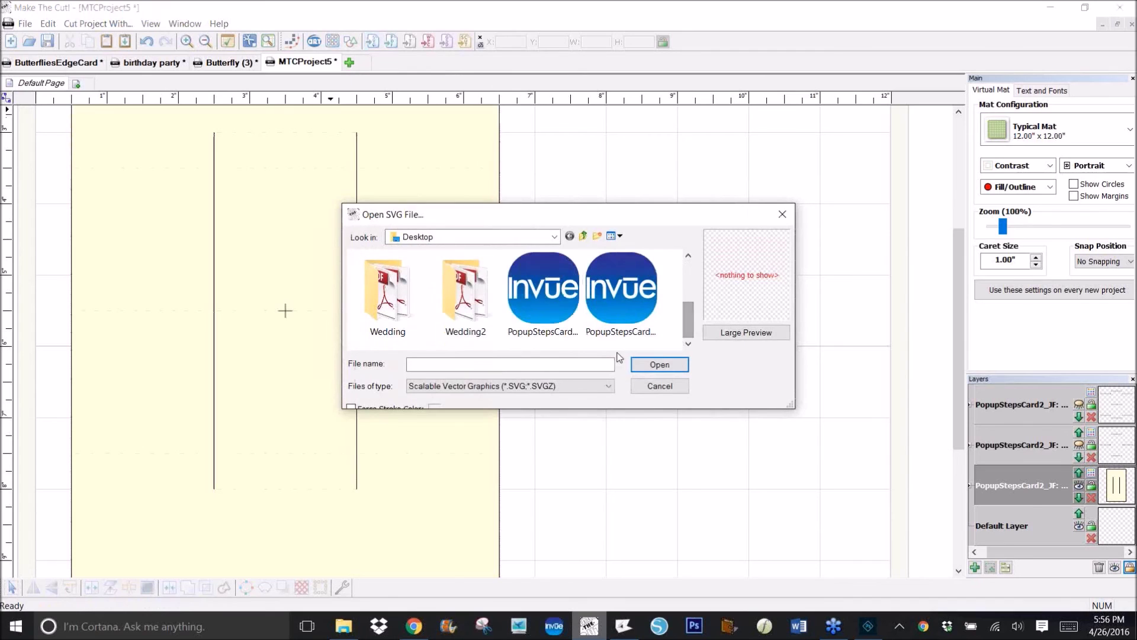
click(615, 318)
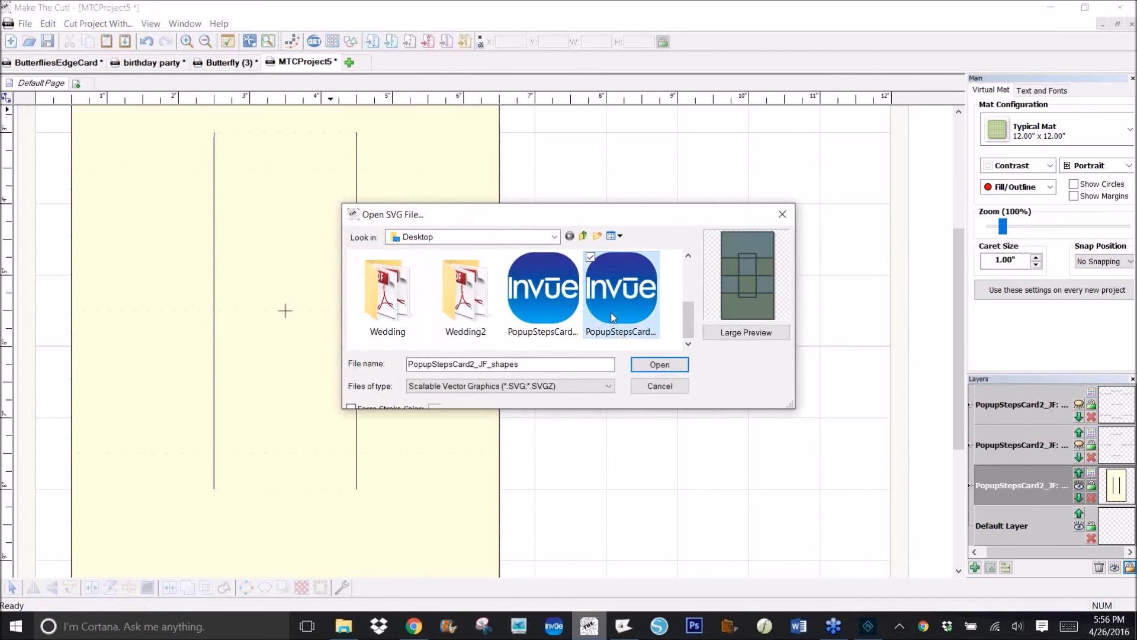
click(659, 365)
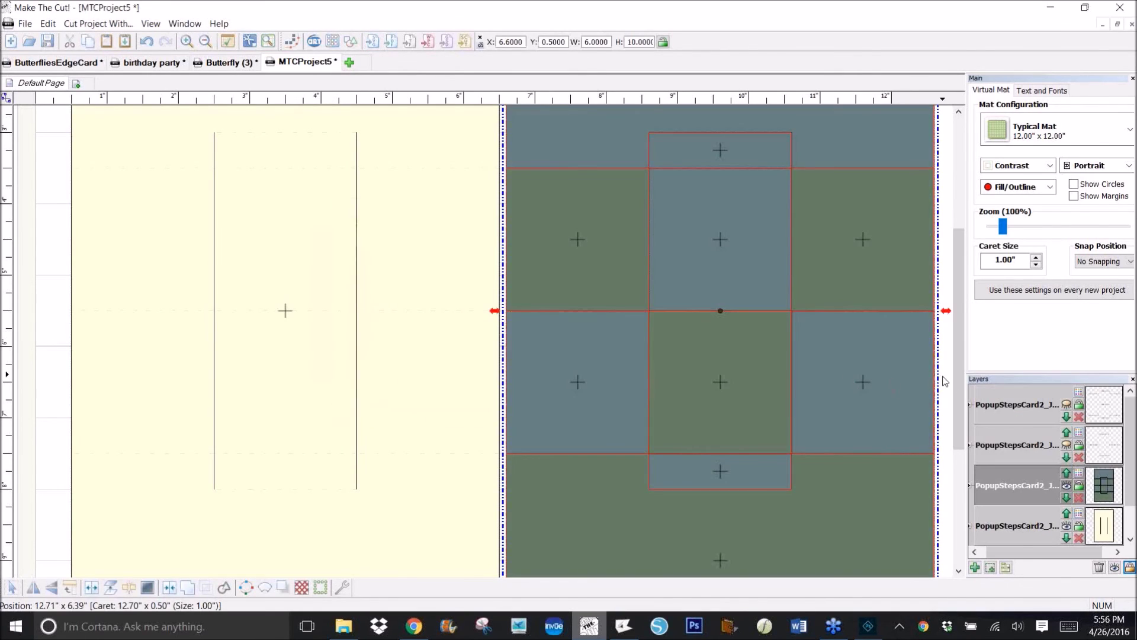
Step: Try the large upper blue panel over the top of the yellow card and return it to the other shapes
drag(955, 382, 943, 308)
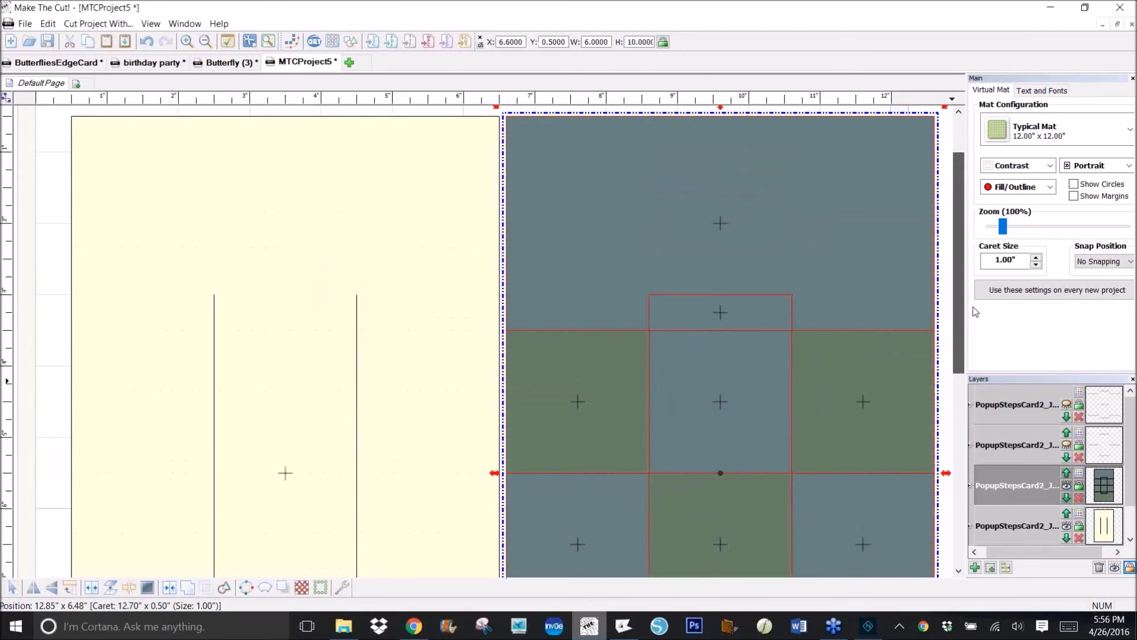
click(944, 234)
drag(868, 241, 434, 241)
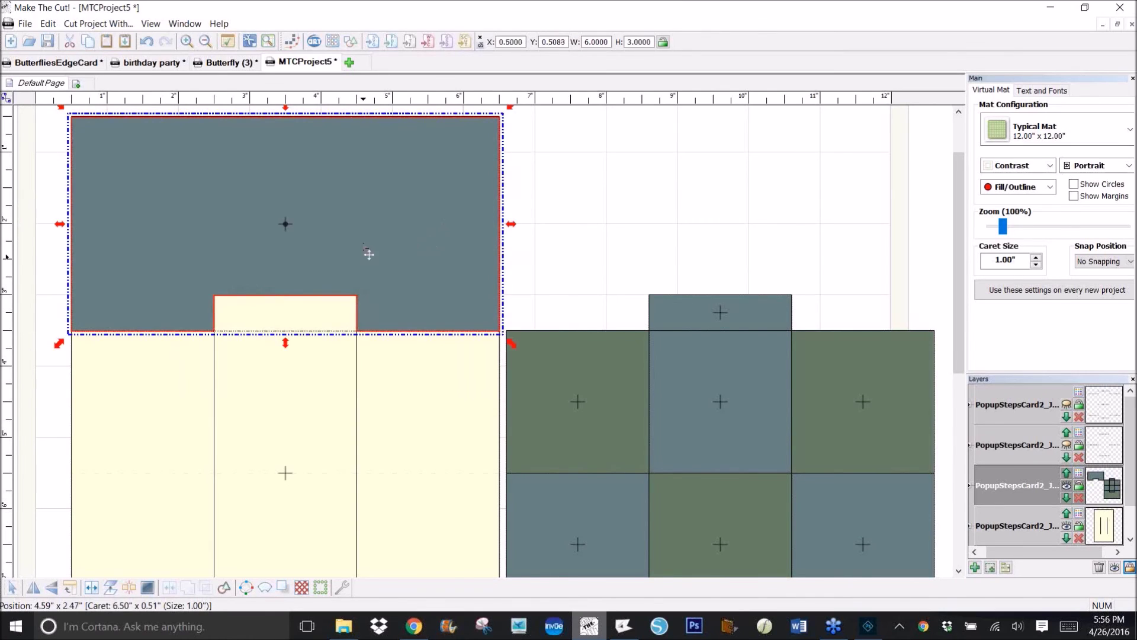
drag(403, 251, 845, 254)
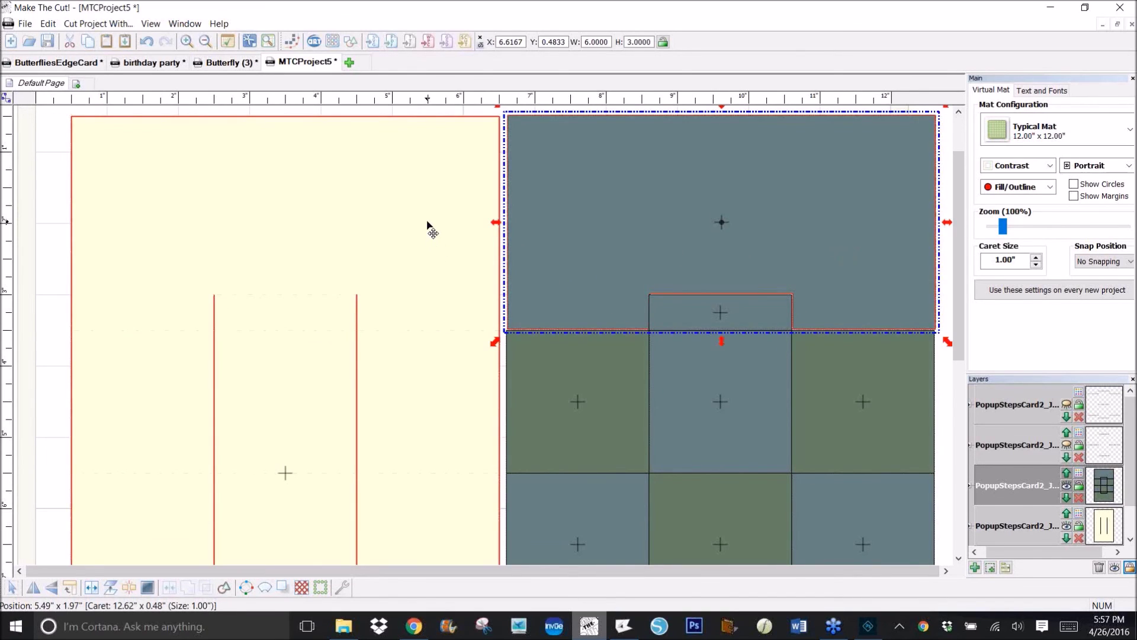
Step: Generate a blacked-out shadow layer for the yellow card with a width of .08 in. and rounded corners
click(427, 226)
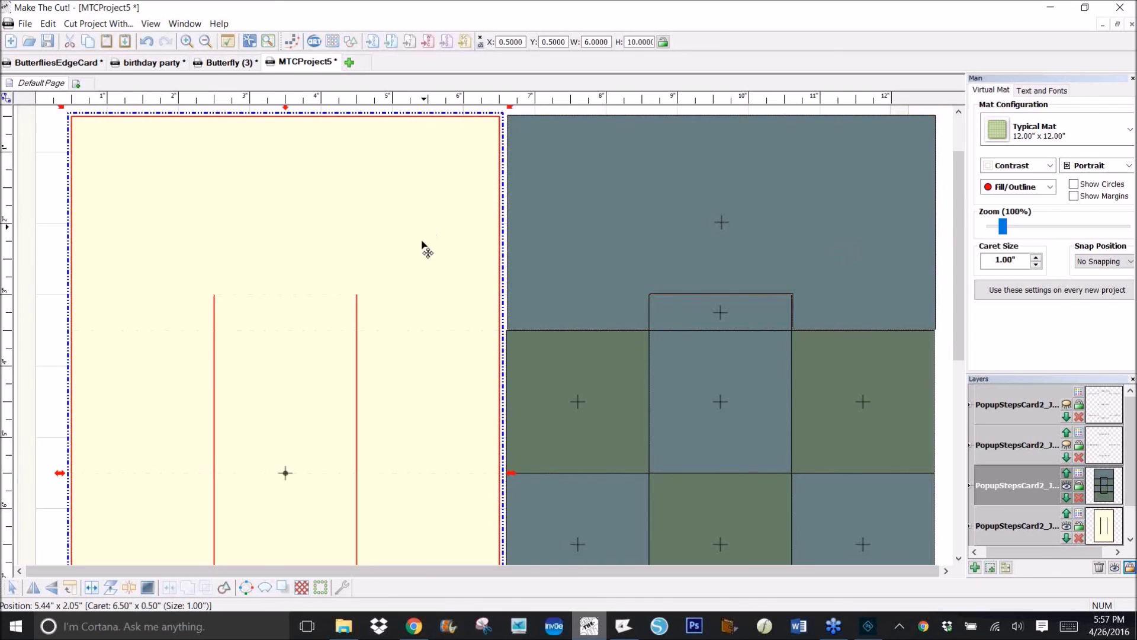
click(283, 588)
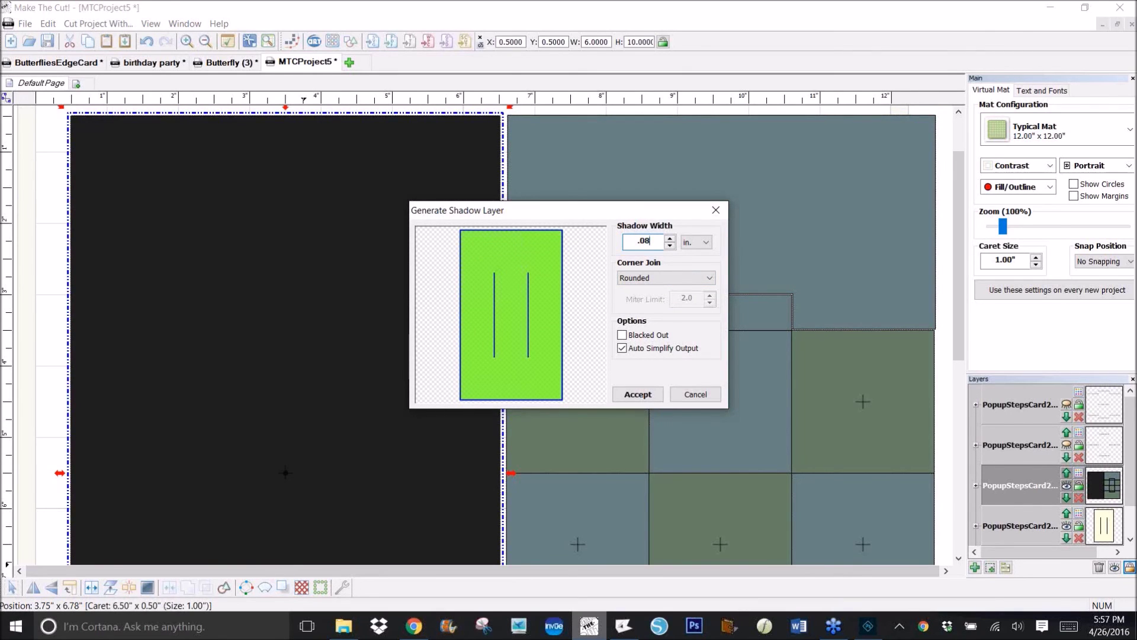
click(623, 335)
click(634, 398)
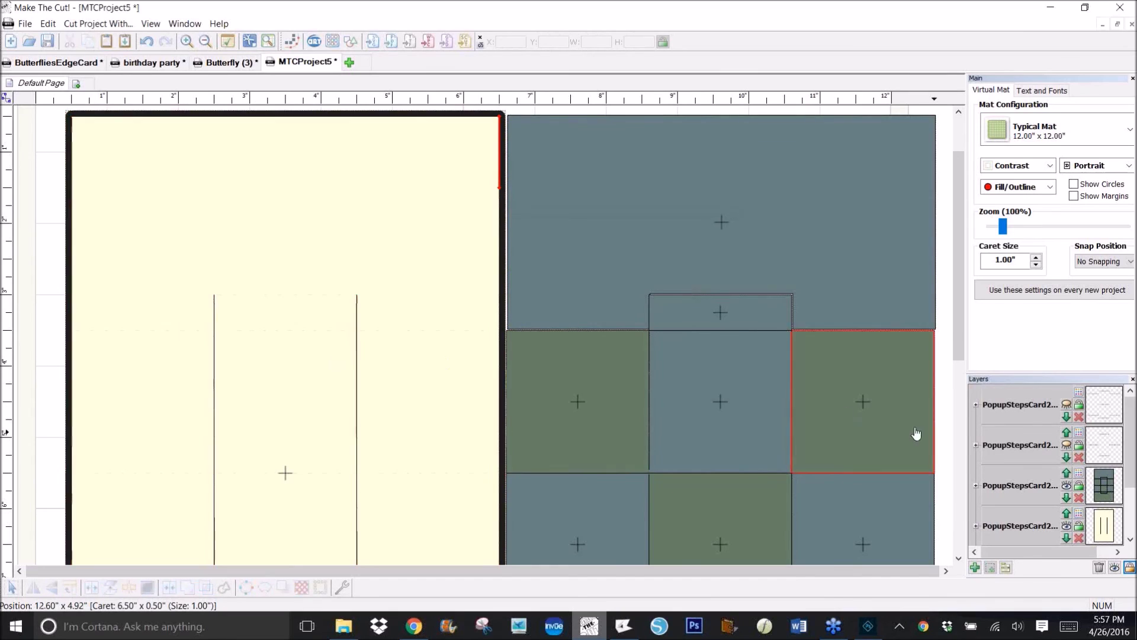
Step: Recolor the yellow card's shadow layer Violet
scroll(1118, 470, down, 2)
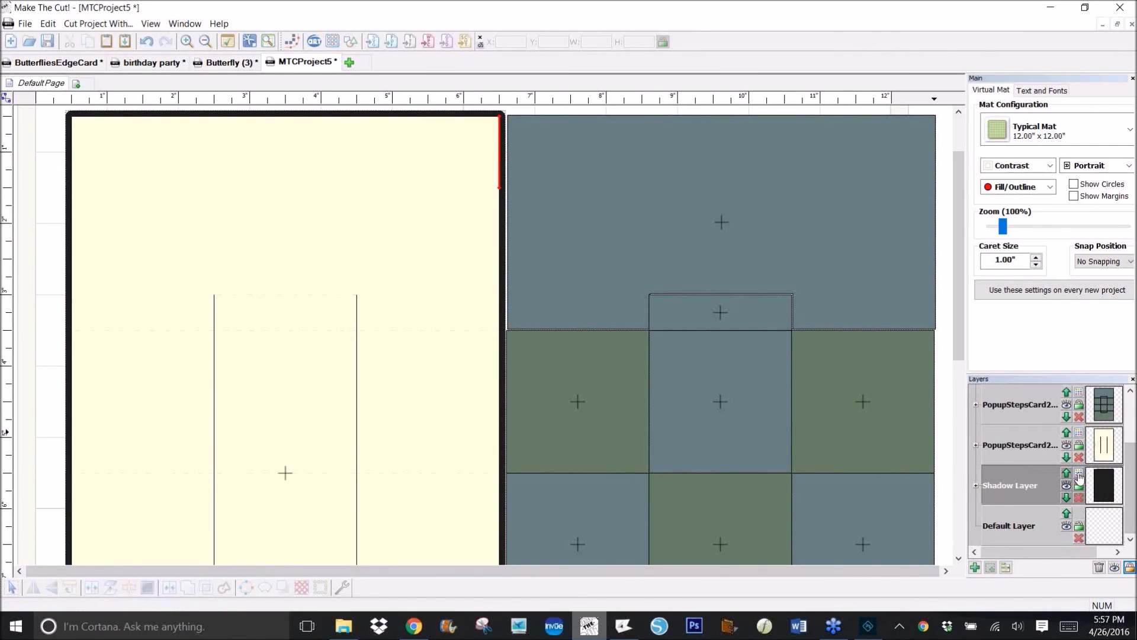
click(1079, 477)
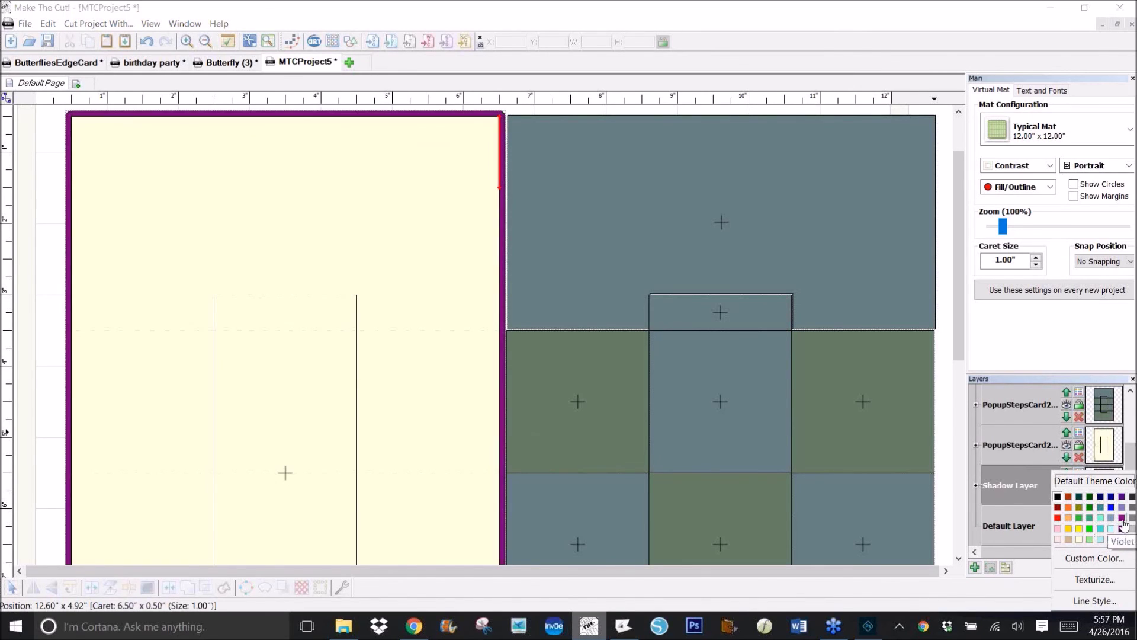
click(1123, 521)
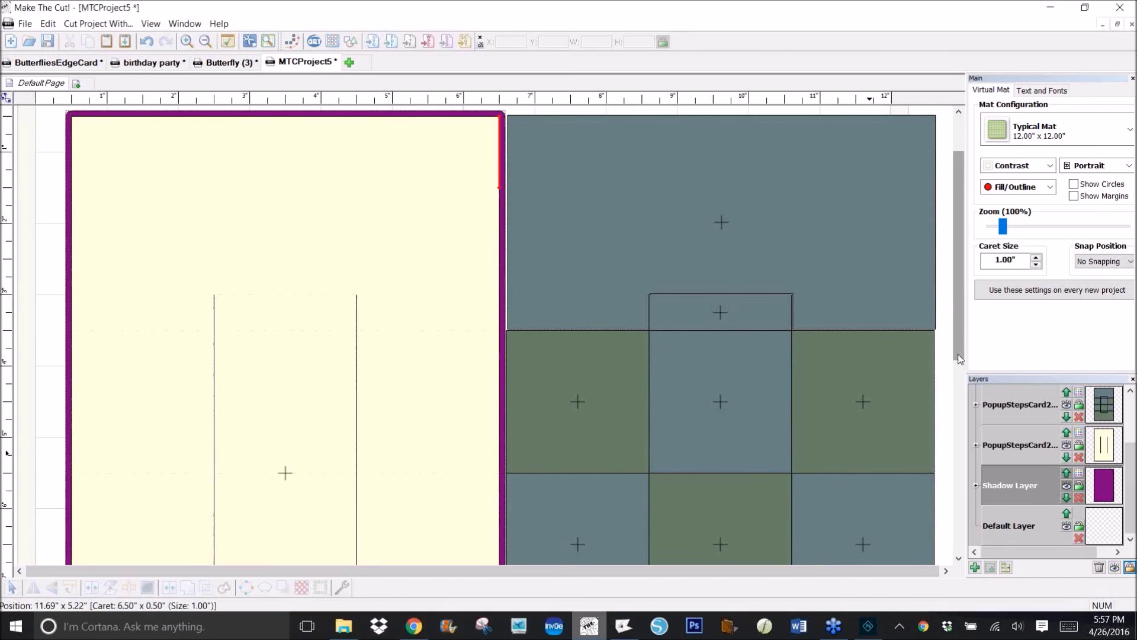
Step: Nudge the large upper blue panel to X 6.5917, Y 0.5000 to line it up with the other shapes
scroll(870, 285, down, 3)
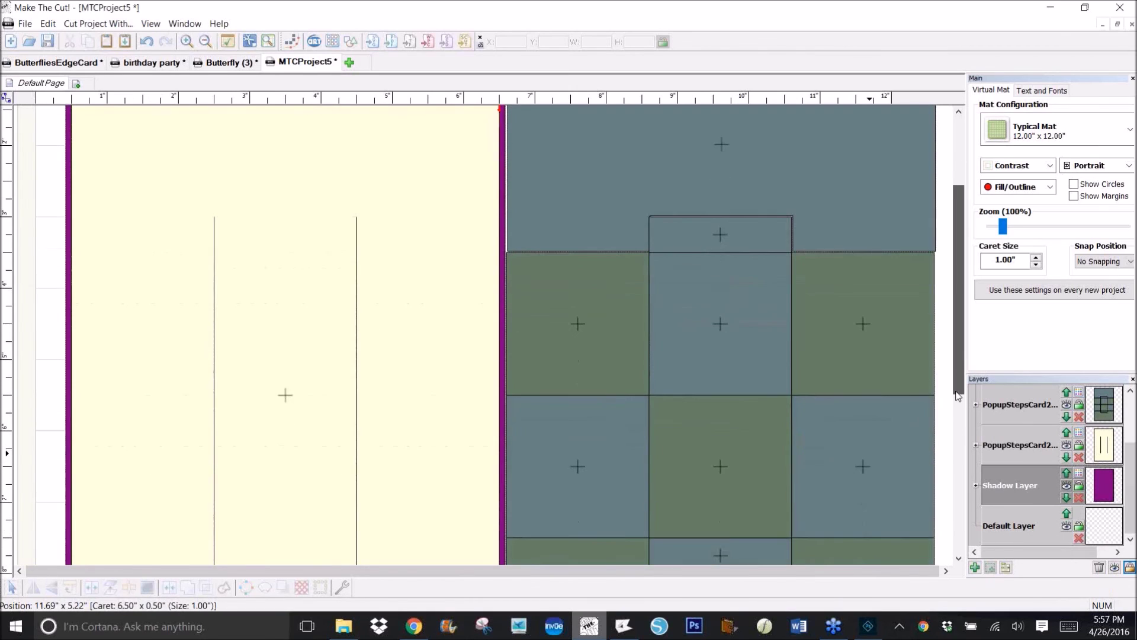
click(868, 242)
drag(868, 234, 866, 234)
scroll(959, 292, up, 1)
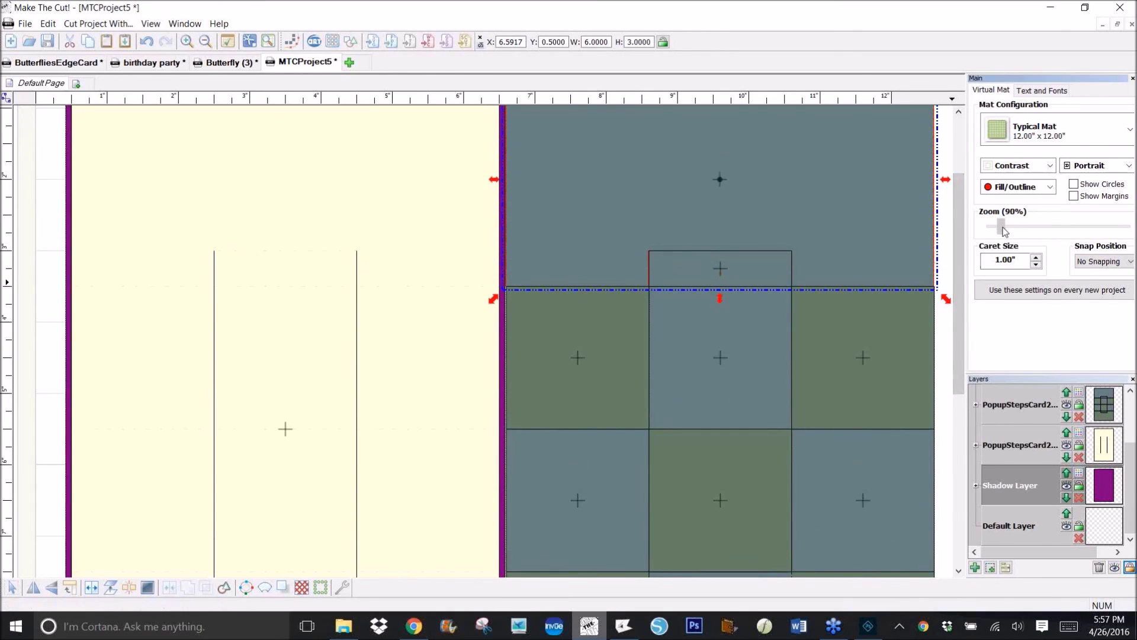
Step: Select all the blue and green shapes and generate a blacked-out shadow layer with a width of -.08 in. and rounded corners
drag(1005, 230, 996, 228)
click(640, 236)
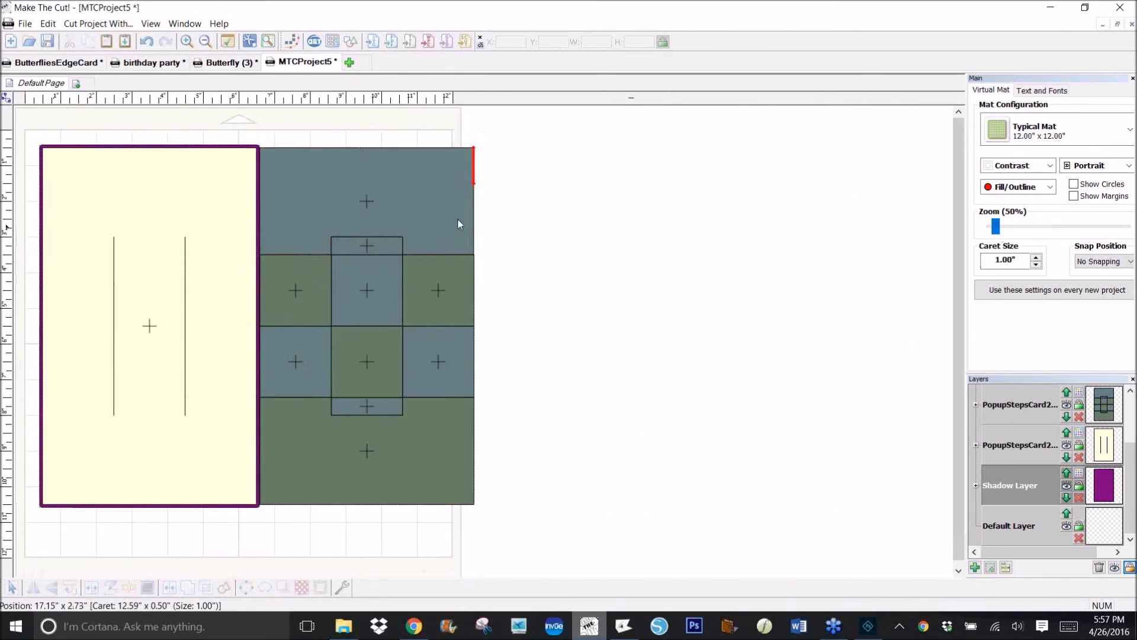
drag(247, 117, 519, 541)
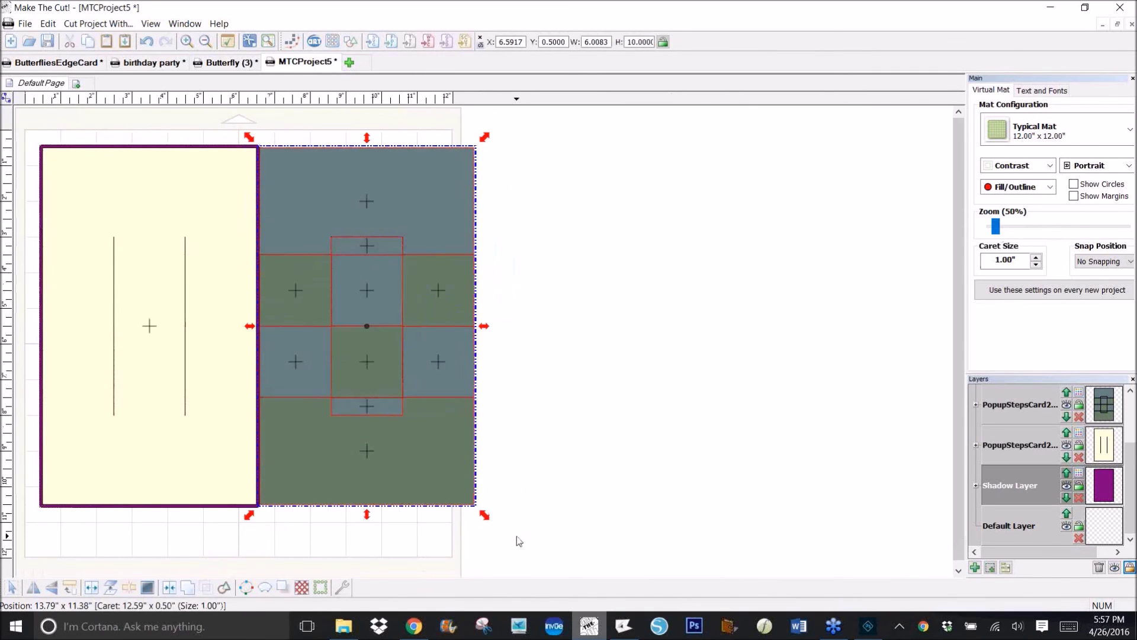
click(281, 588)
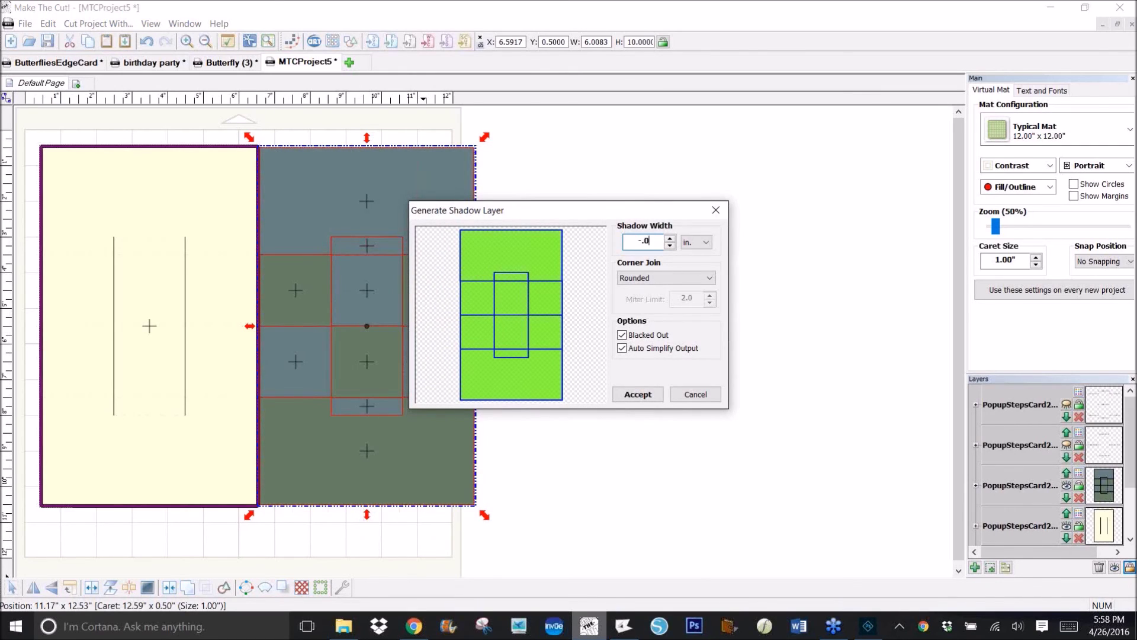
text(8)
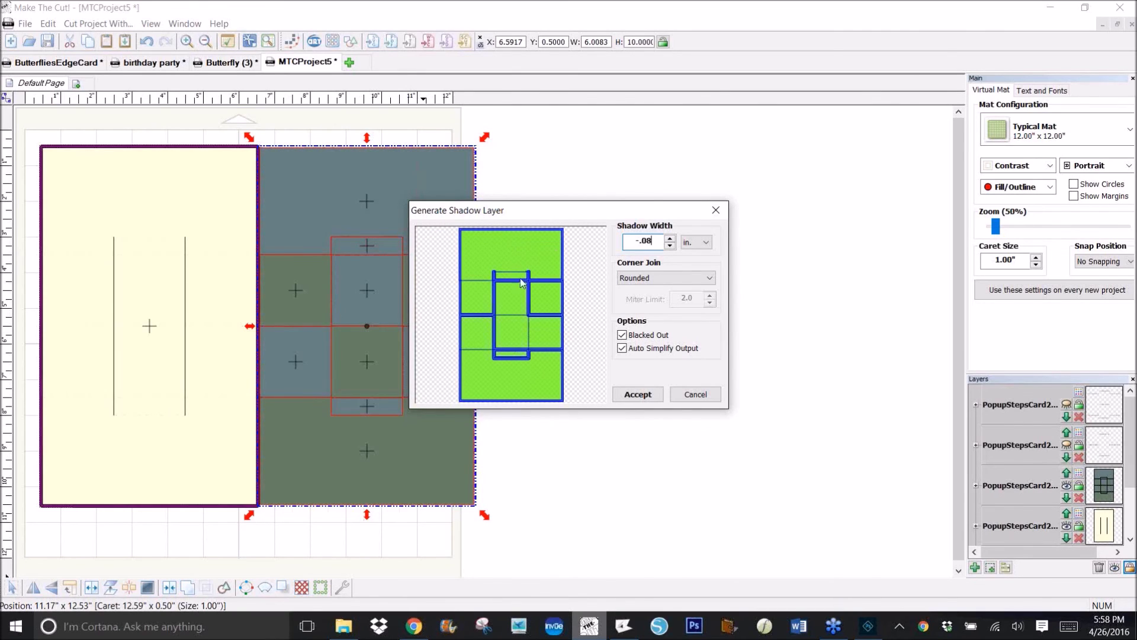
click(638, 395)
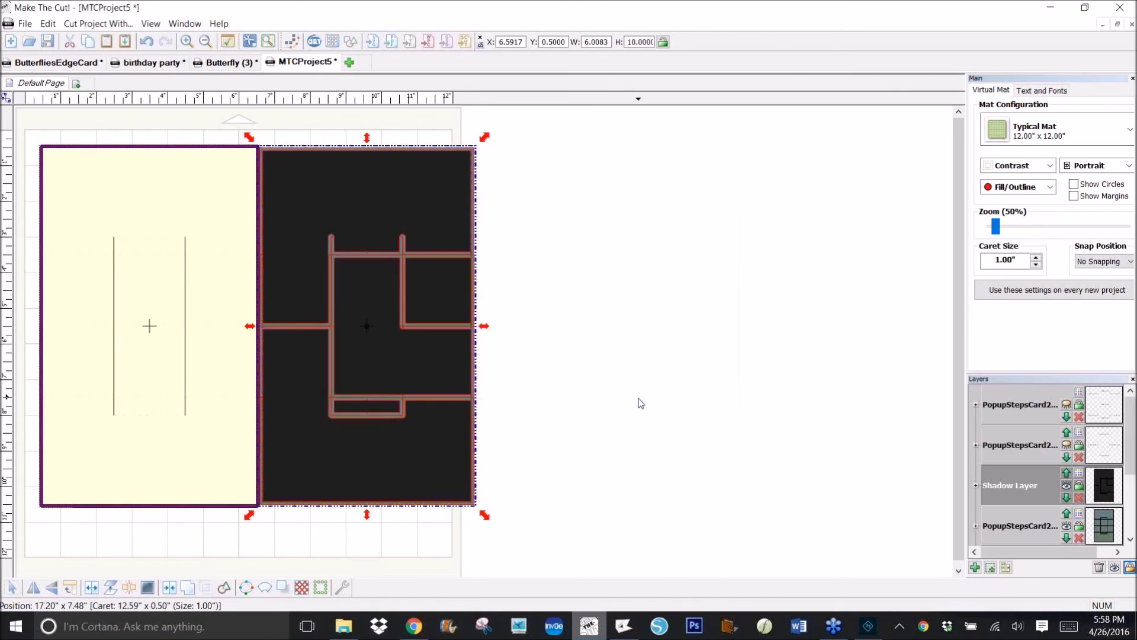